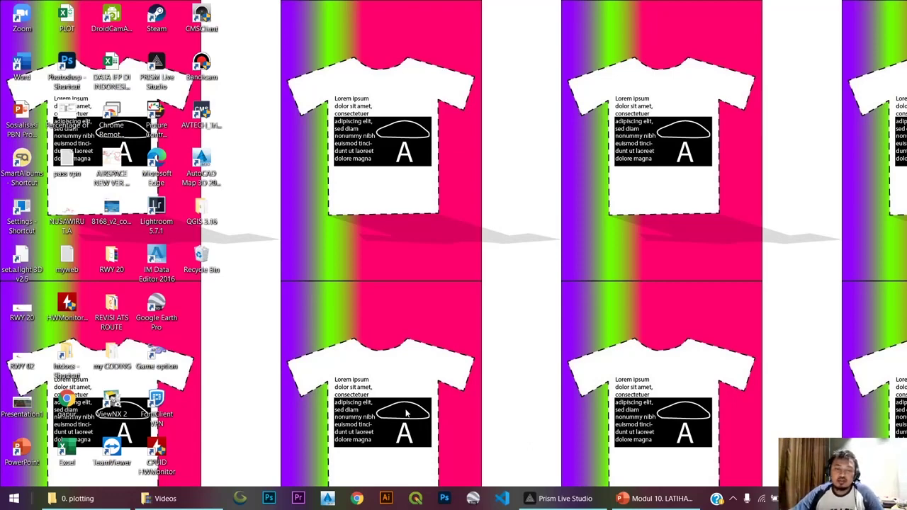
# - Open Google Chrome with the last listed user profile and maximize its browser window
pyautogui.click(357, 499)
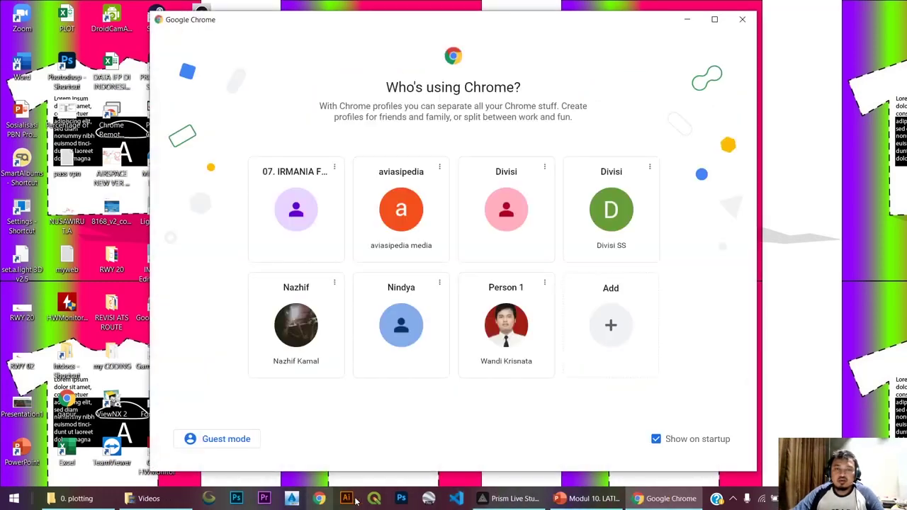
pyautogui.click(714, 19)
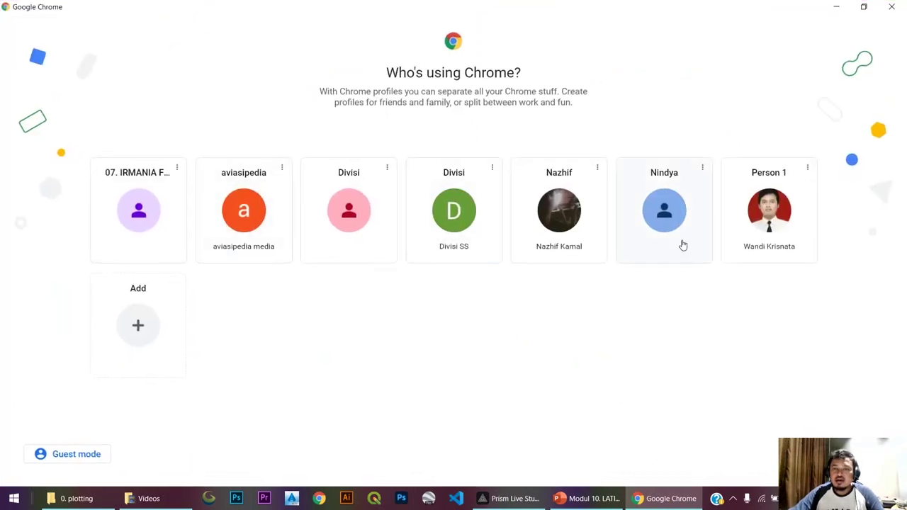
pyautogui.click(754, 210)
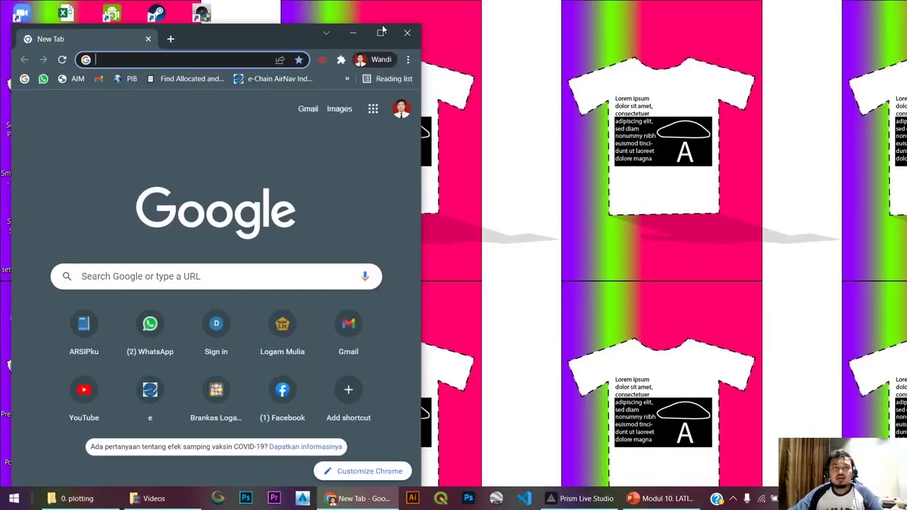
pyautogui.click(380, 33)
# - Go to aviasipedia.com and open the Plot map page from the site's Drone section
pyautogui.click(312, 32)
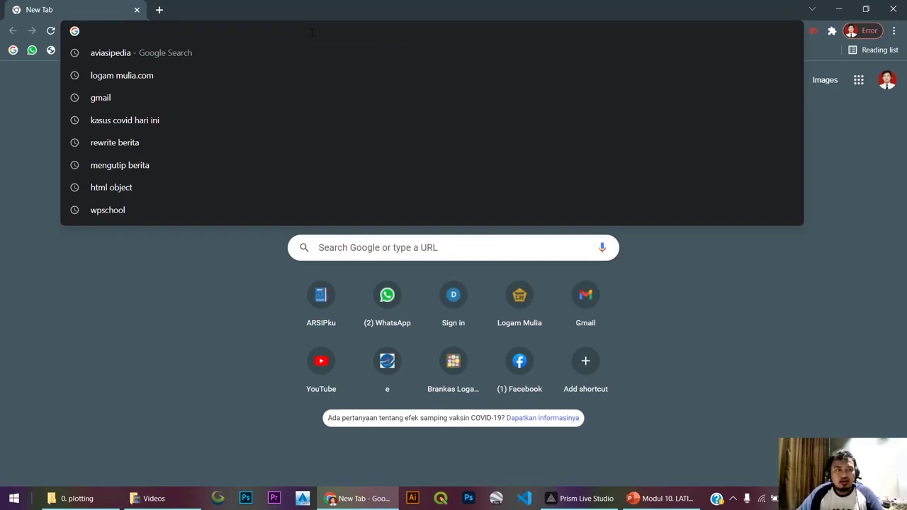
pyautogui.write('aviasi')
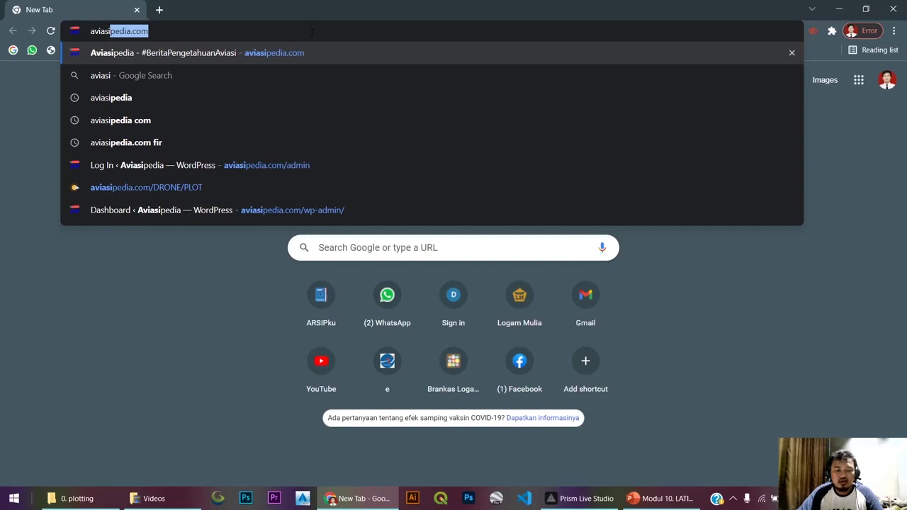
pyautogui.write('pedia.com')
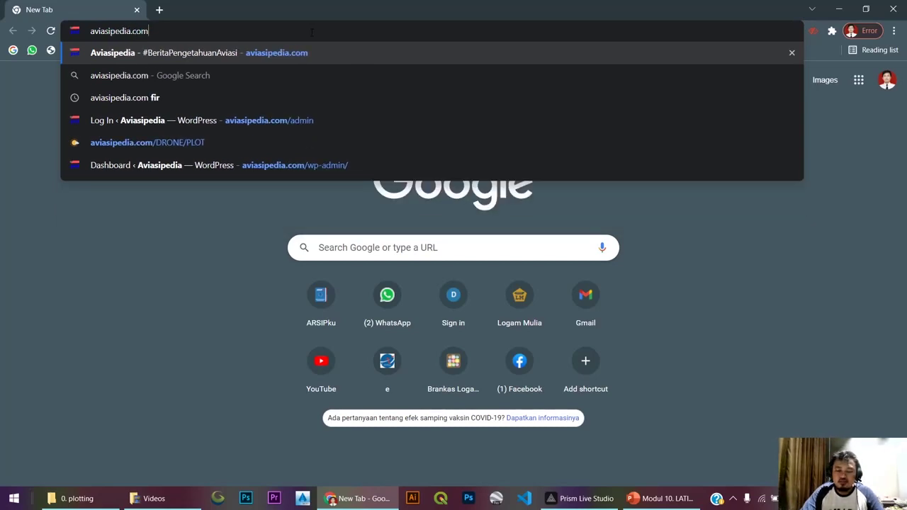
pyautogui.press('Return')
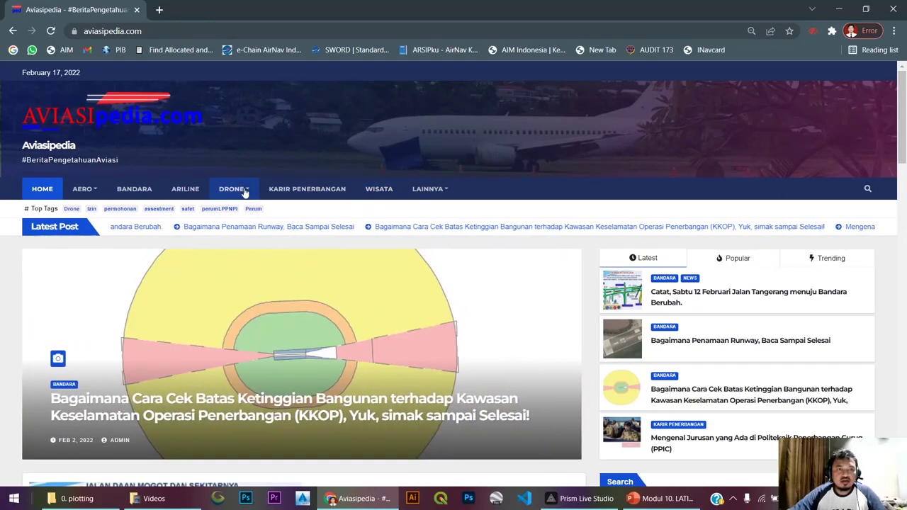
pyautogui.moveTo(237, 190)
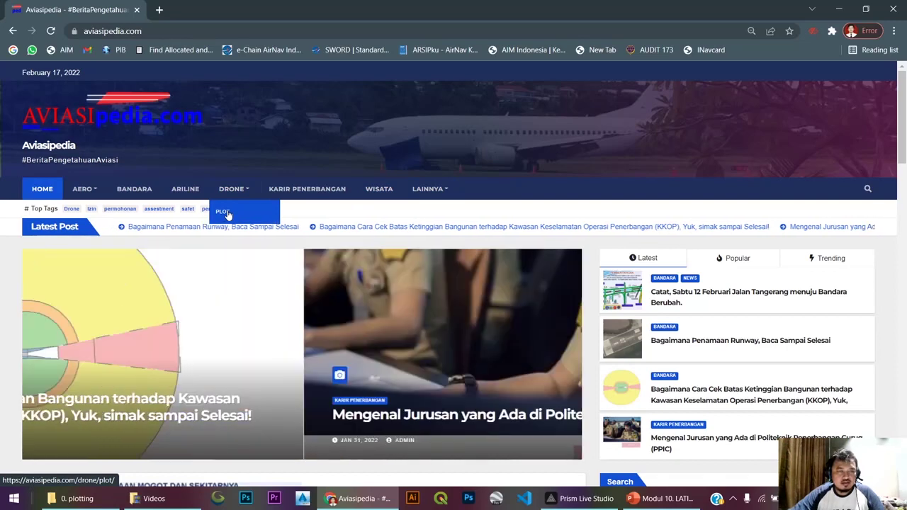
pyautogui.click(226, 213)
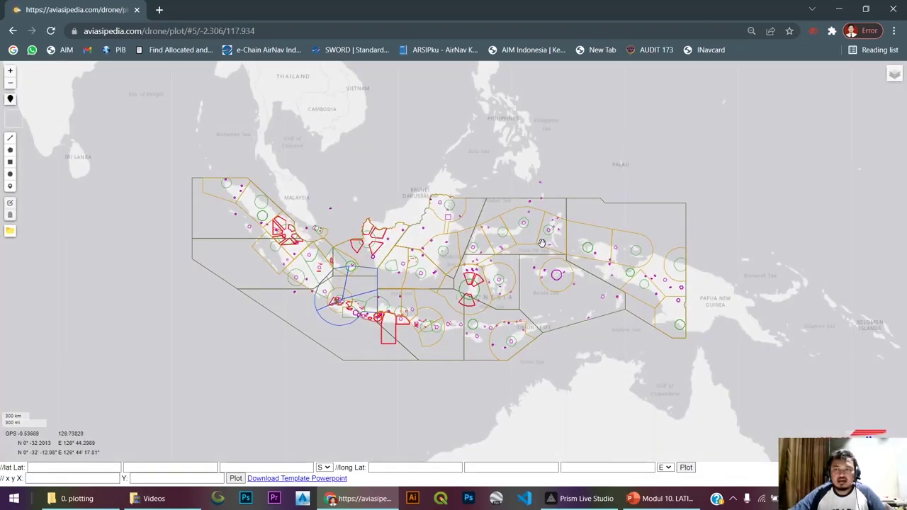
# - View the details of the terminal area boundary off the coast of Kalimantan Timur, and close them
pyautogui.scroll(1, 541, 243)
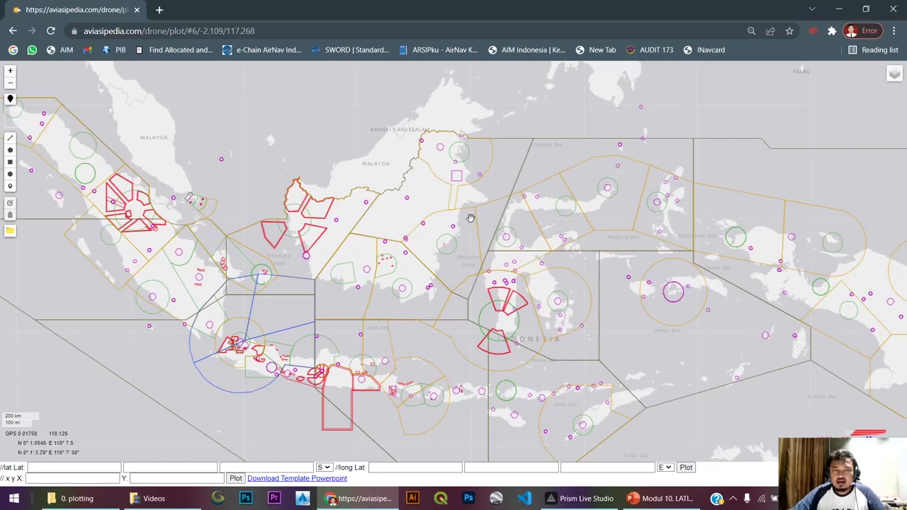
pyautogui.scroll(1, 470, 218)
pyautogui.scroll(2, 472, 208)
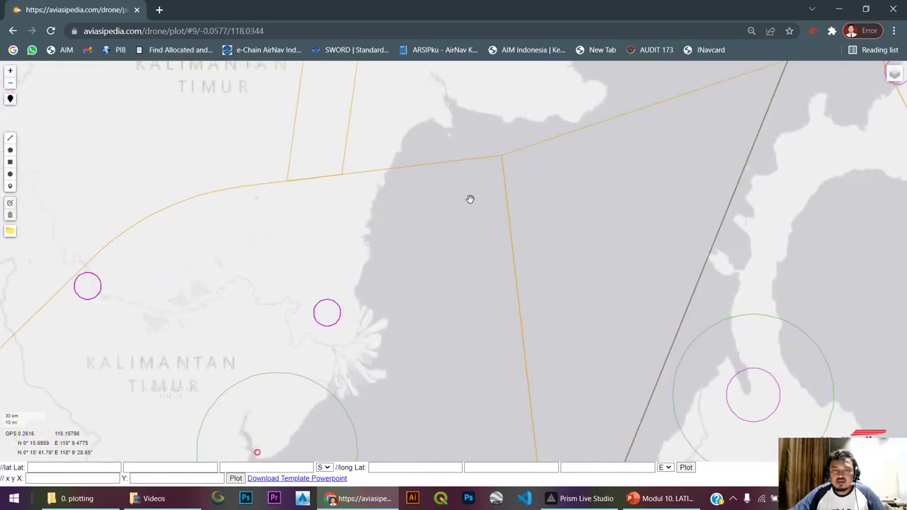
pyautogui.click(439, 163)
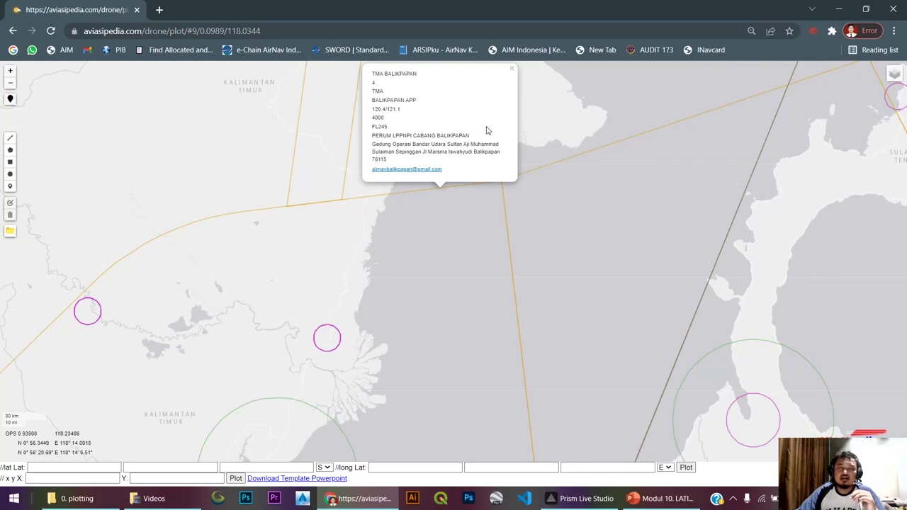
pyautogui.click(512, 72)
pyautogui.scroll(-2, 464, 205)
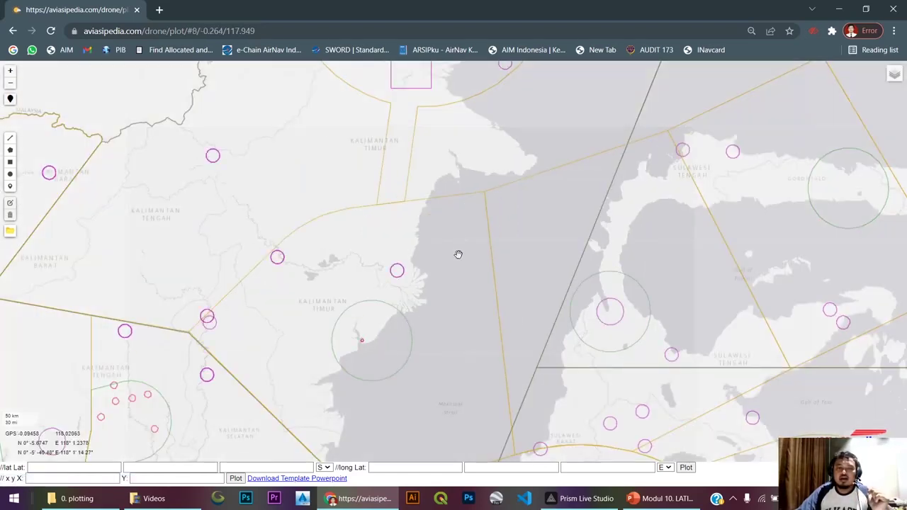
pyautogui.scroll(-1, 458, 254)
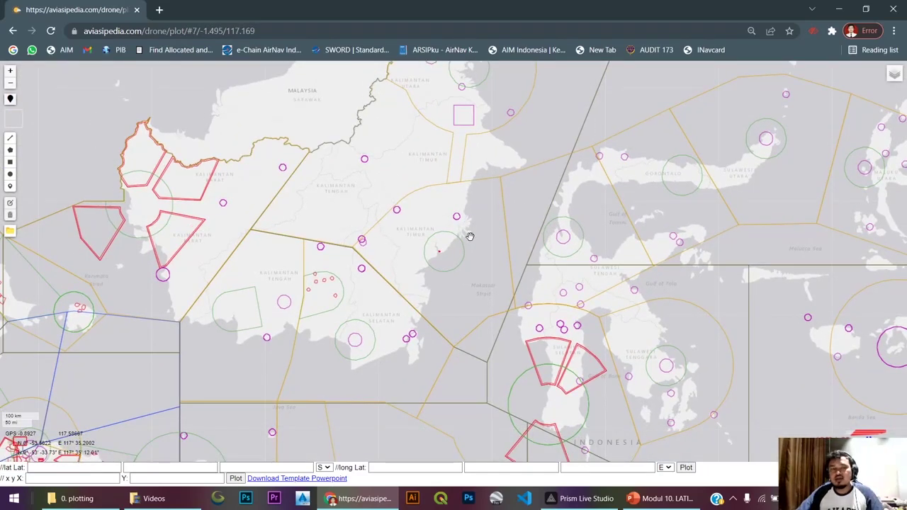
pyautogui.scroll(-1, 470, 235)
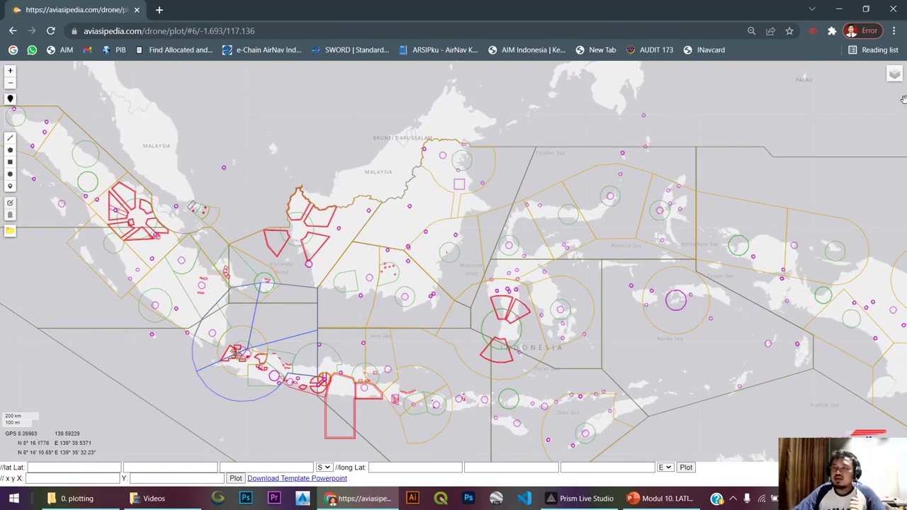
# - Switch the base map to Google Satellite and back to ESRI Gray (light)
pyautogui.moveTo(894, 76)
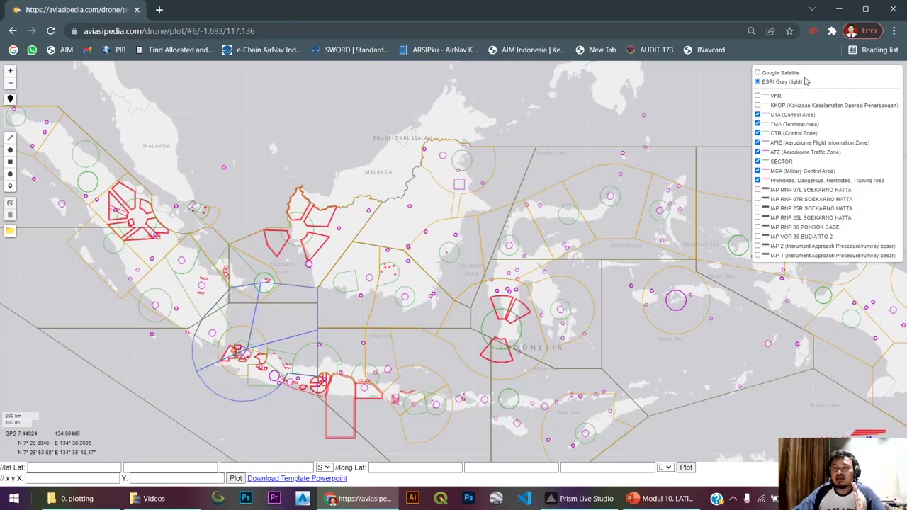
pyautogui.click(758, 73)
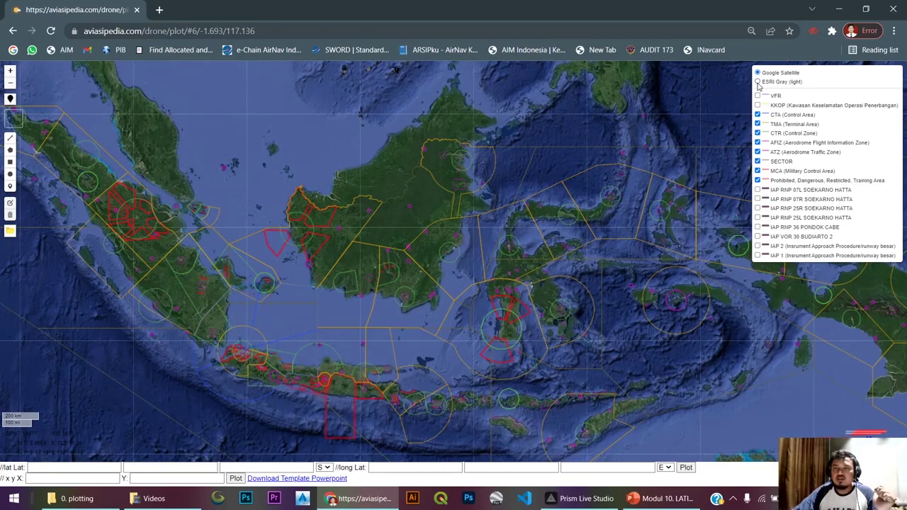
pyautogui.click(758, 82)
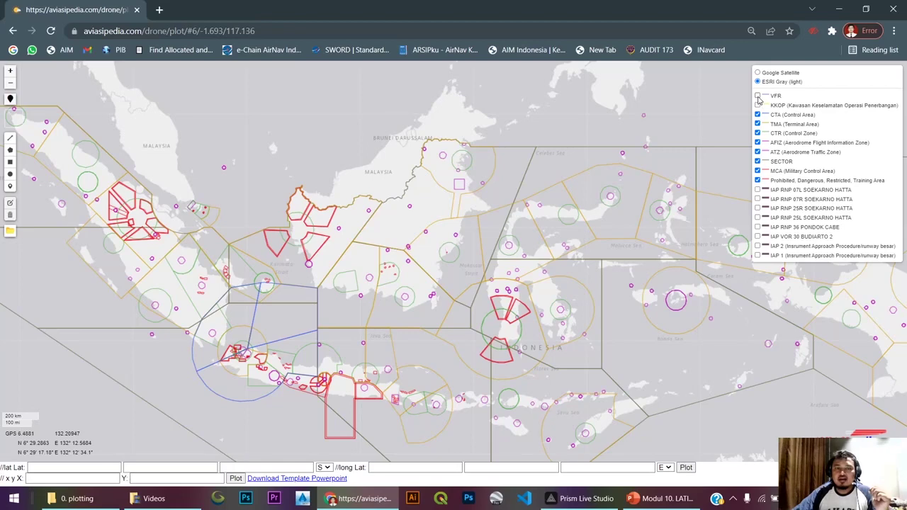
# - Turn the VFR layer on and off again, and display the KKOP (Kawasan Keselamatan Operasi Penerbangan) layer
pyautogui.click(757, 96)
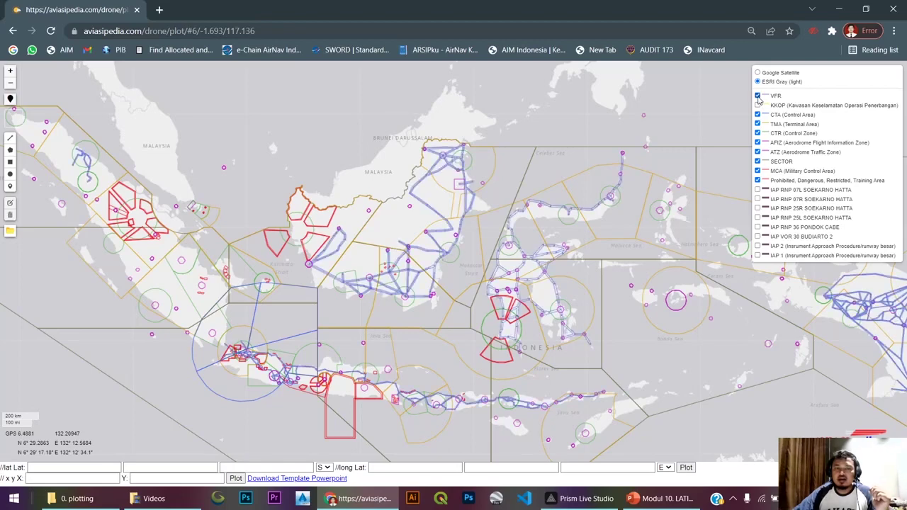
pyautogui.click(758, 97)
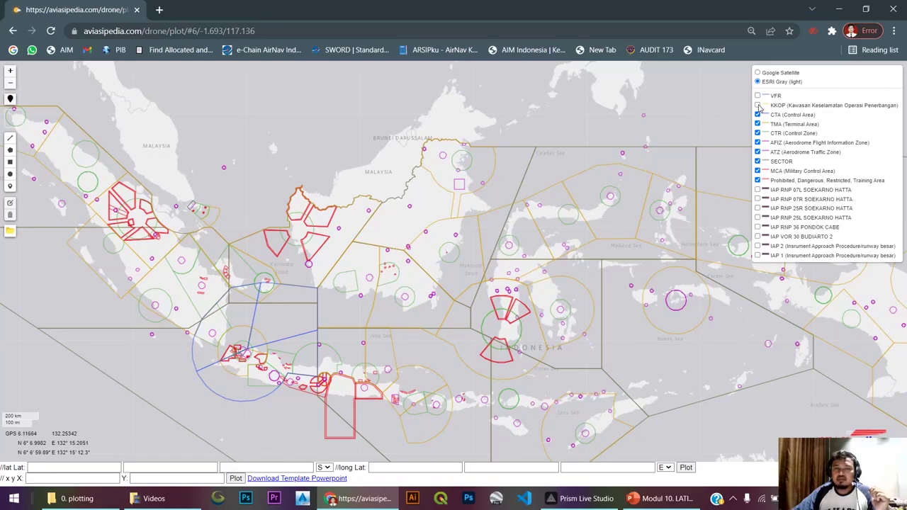
pyautogui.click(757, 105)
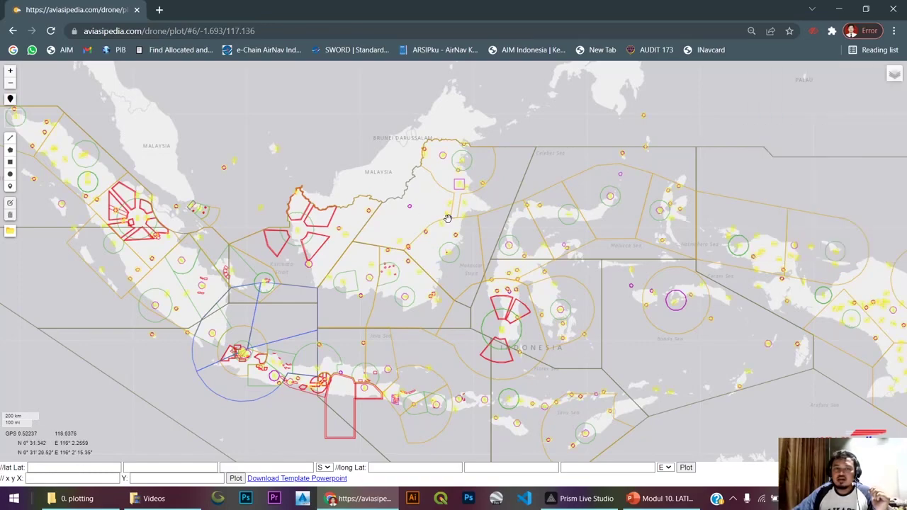
# - View the layer details of an inland KKOP zone in Kalimantan Timur, and close them
pyautogui.scroll(1, 447, 219)
pyautogui.scroll(1, 464, 240)
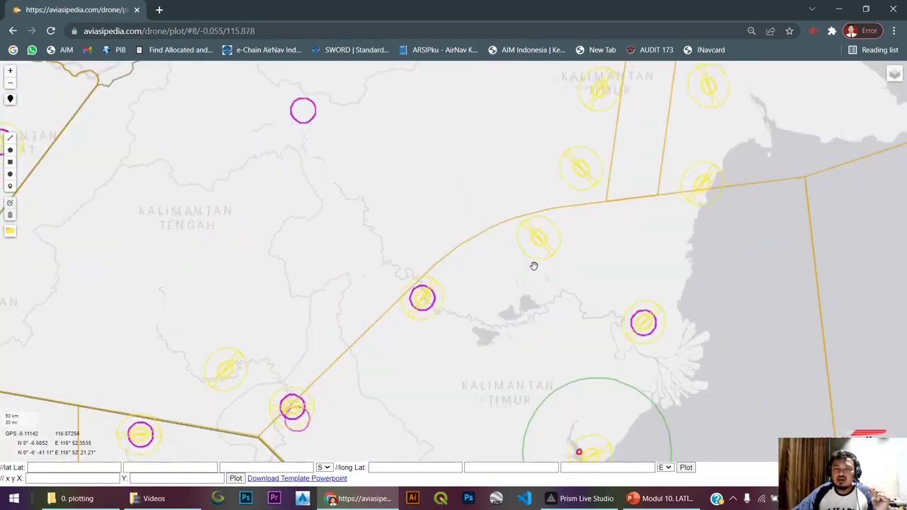
pyautogui.scroll(1, 542, 266)
pyautogui.scroll(1, 569, 243)
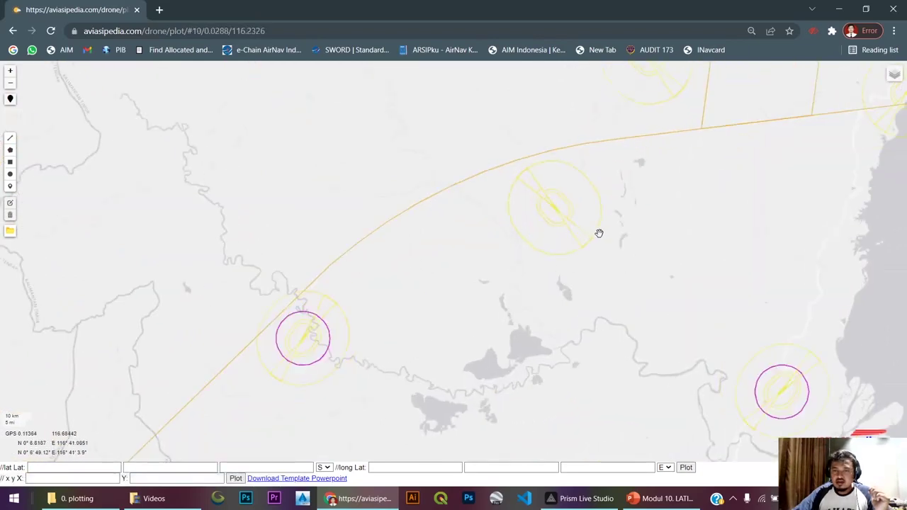
pyautogui.scroll(1, 616, 233)
pyautogui.click(581, 202)
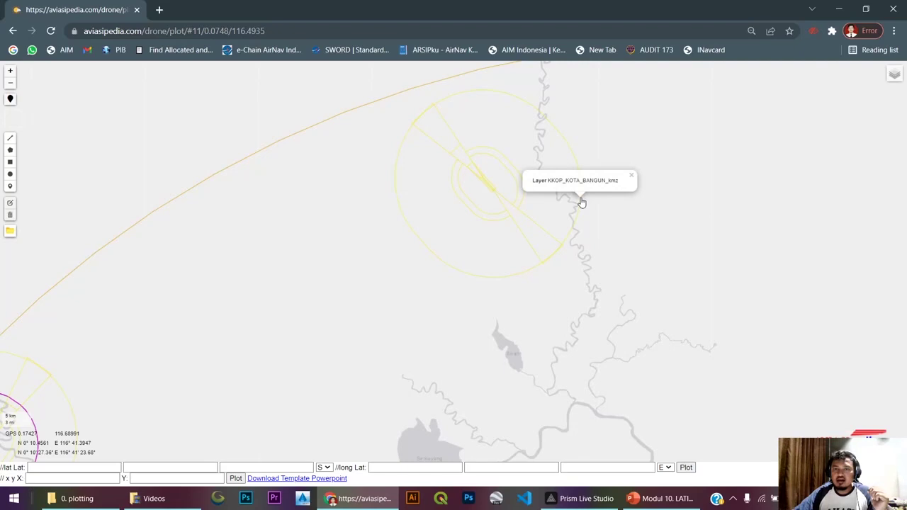
pyautogui.scroll(-1, 581, 206)
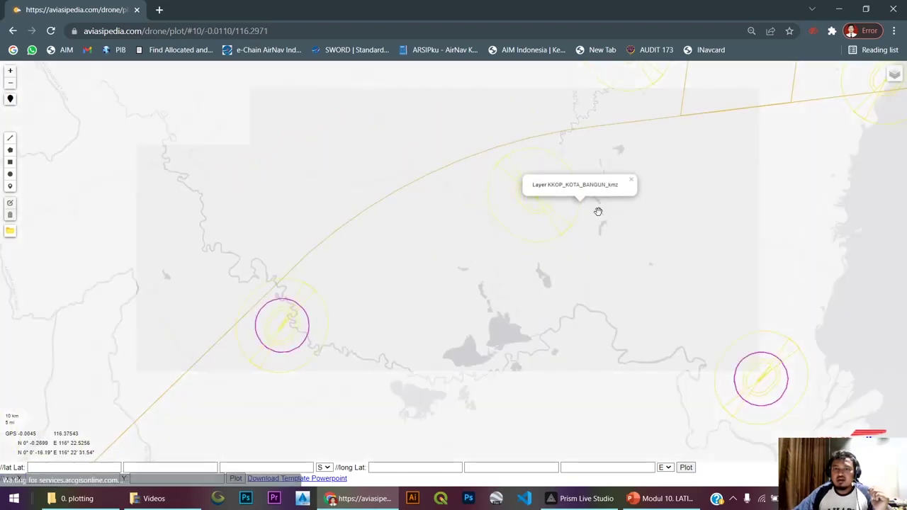
pyautogui.click(634, 183)
# - Examine the yellow KKOP zones around the airports of Kalimantan Tengah and Kalimantan Barat
pyautogui.scroll(-1, 520, 255)
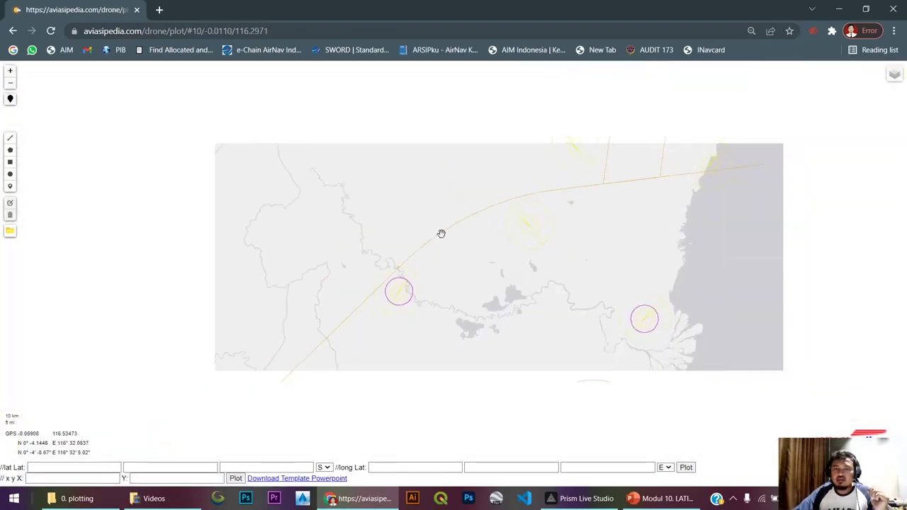
pyautogui.scroll(-1, 577, 281)
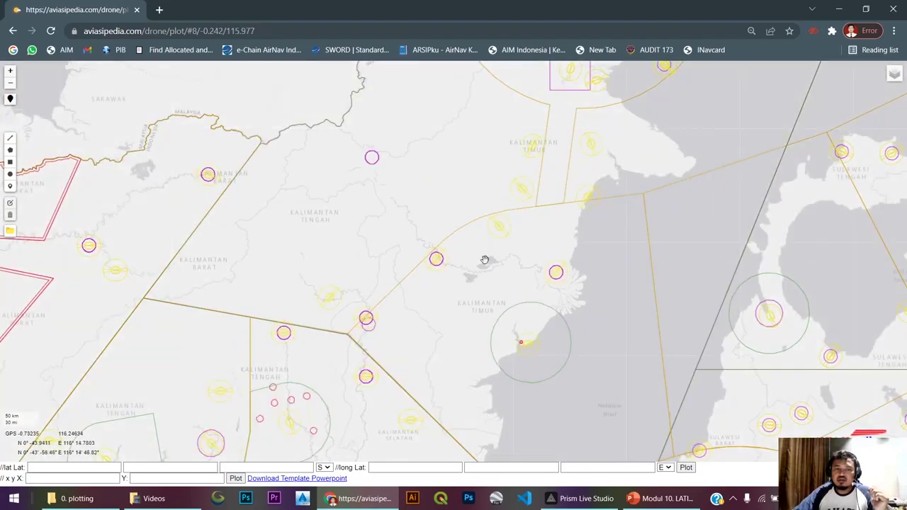
pyautogui.moveTo(486, 263); pyautogui.dragTo(558, 201)
pyautogui.moveTo(298, 275); pyautogui.dragTo(532, 239)
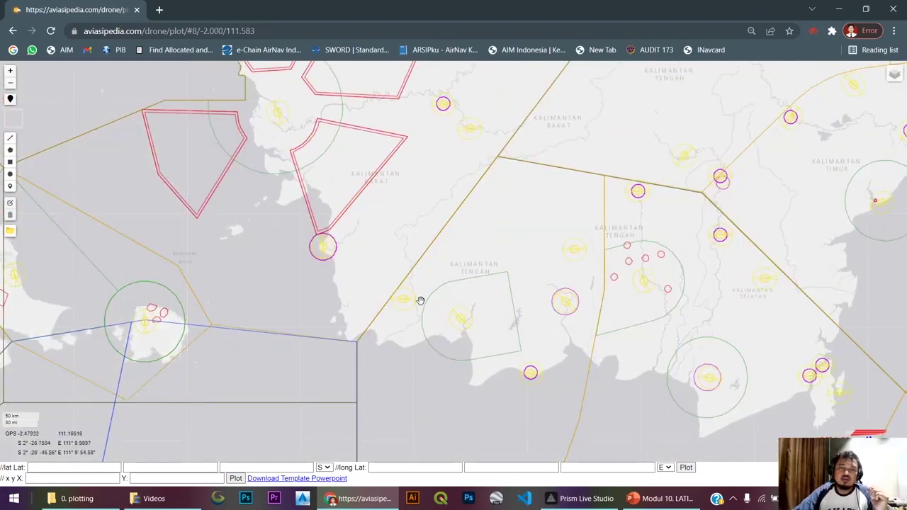
pyautogui.scroll(1, 421, 309)
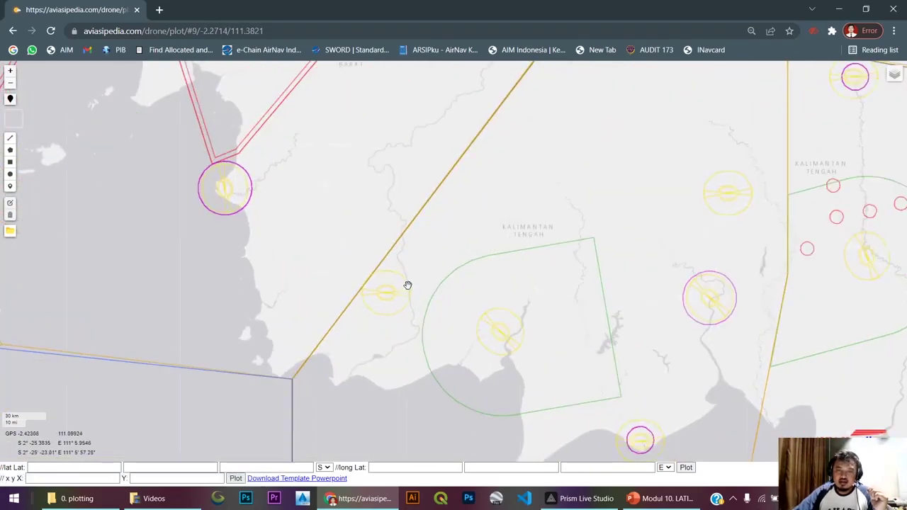
pyautogui.scroll(1, 410, 289)
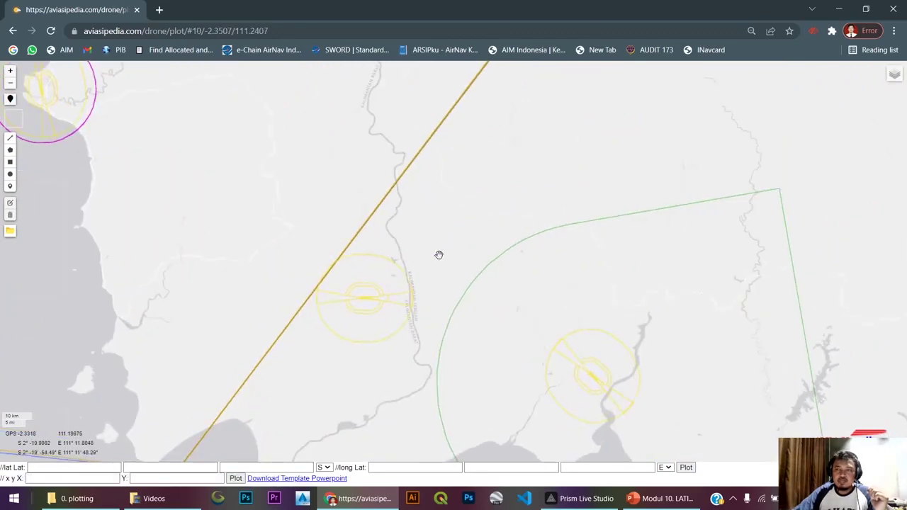
pyautogui.scroll(-1, 439, 254)
pyautogui.scroll(-1, 496, 245)
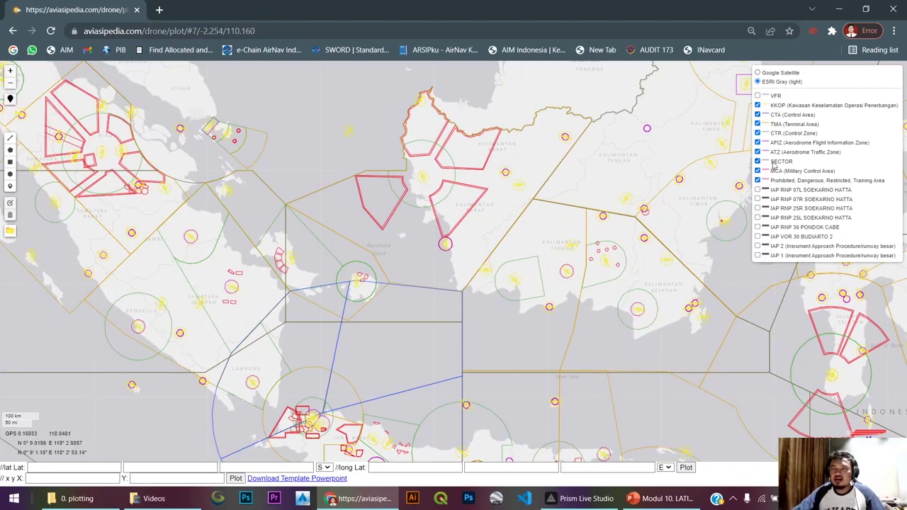
# - Hide the CTA, TMA, CTR, AFIZ and ATZ layers one by one, and display them all again
pyautogui.click(757, 115)
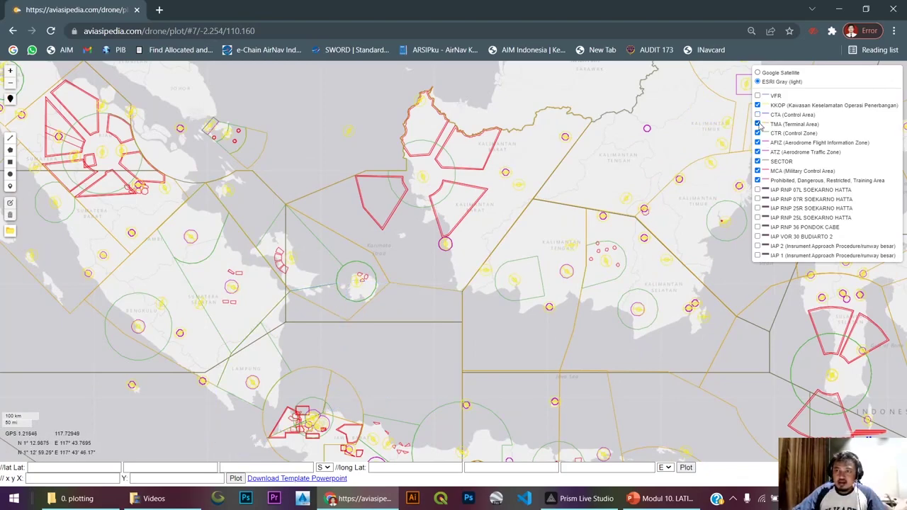
pyautogui.click(757, 124)
pyautogui.click(758, 133)
pyautogui.click(757, 142)
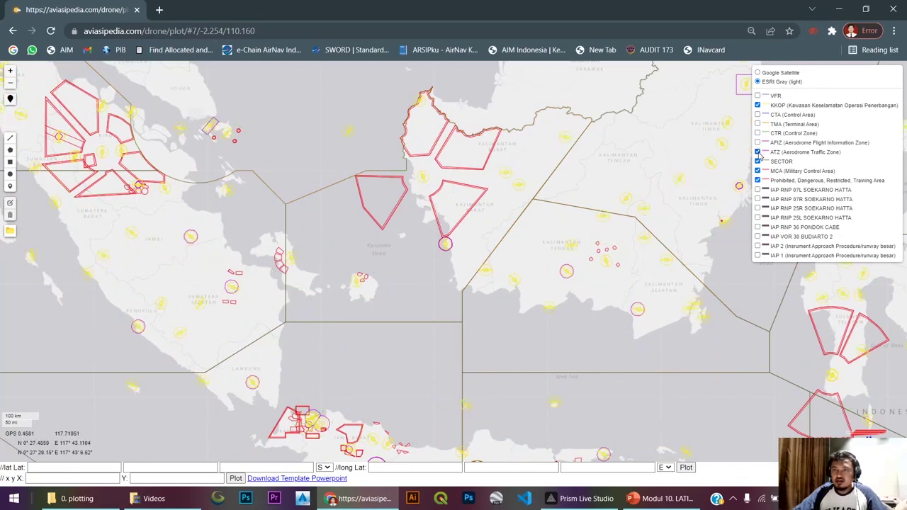
pyautogui.click(757, 152)
pyautogui.click(757, 153)
pyautogui.click(757, 142)
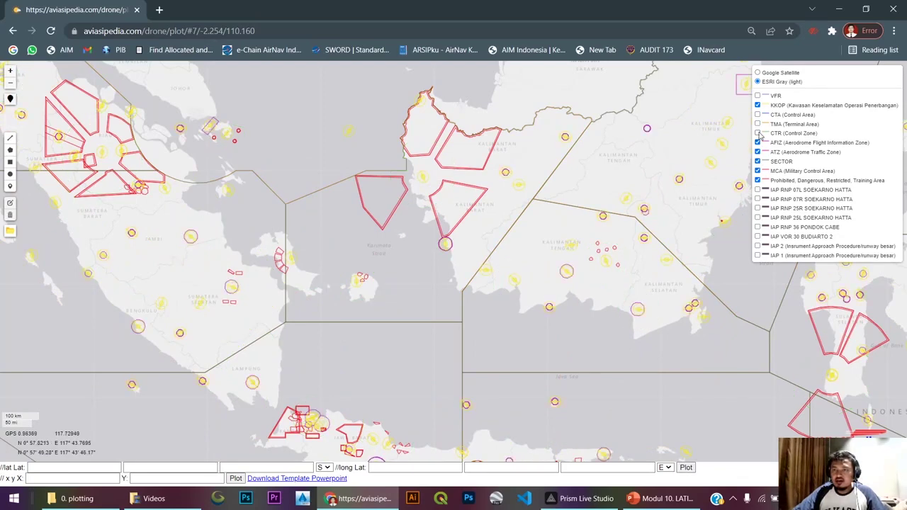
pyautogui.click(758, 134)
pyautogui.click(758, 124)
pyautogui.click(757, 115)
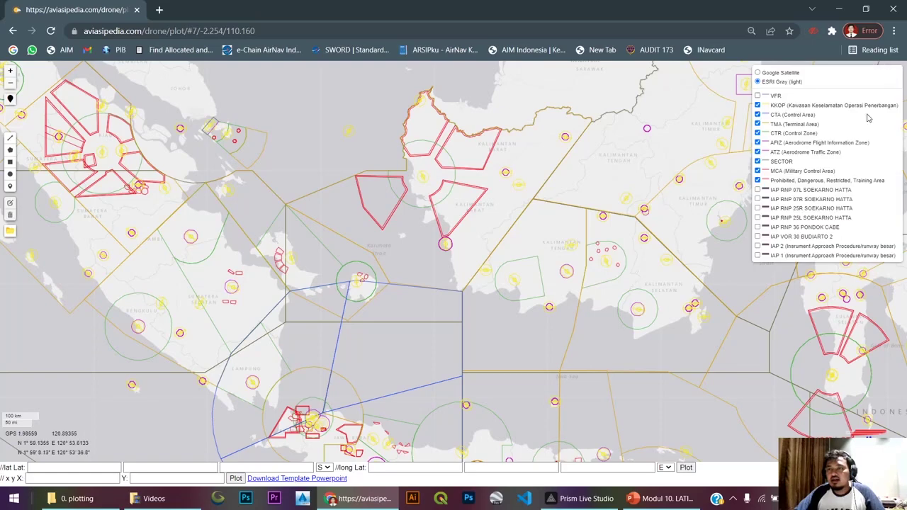
# - Hide the Prohibited, Dangerous, Restricted, Training Area layer and display it again
pyautogui.click(758, 181)
pyautogui.click(758, 180)
pyautogui.click(758, 181)
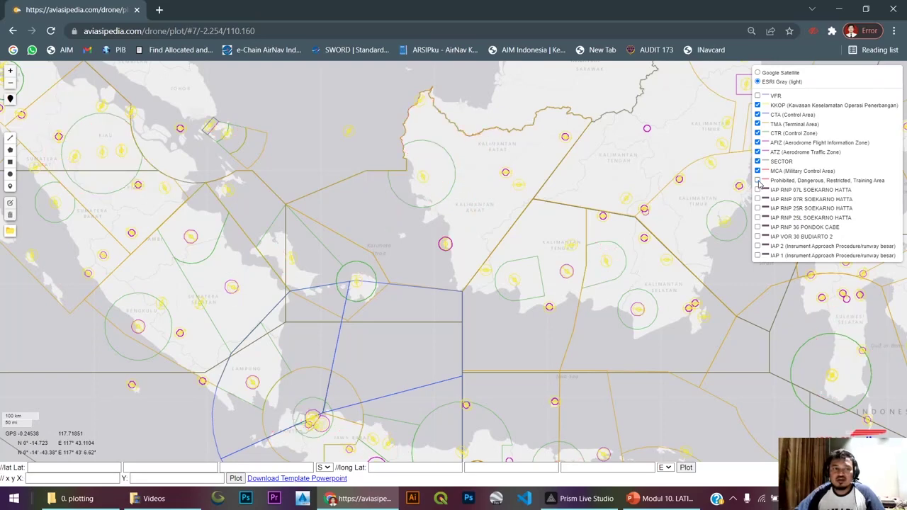
pyautogui.click(758, 181)
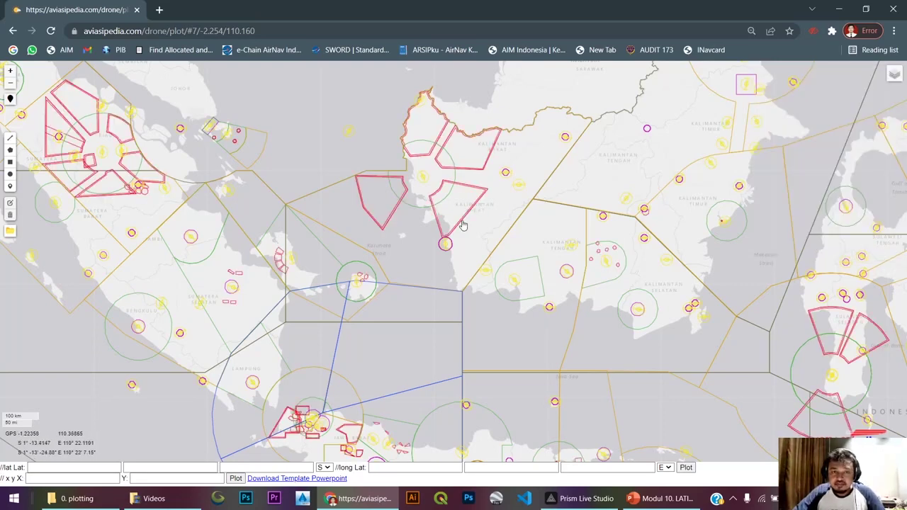
# - View the details of the red restricted area over the sea west of Kalimantan Barat, and close them
pyautogui.scroll(1, 369, 215)
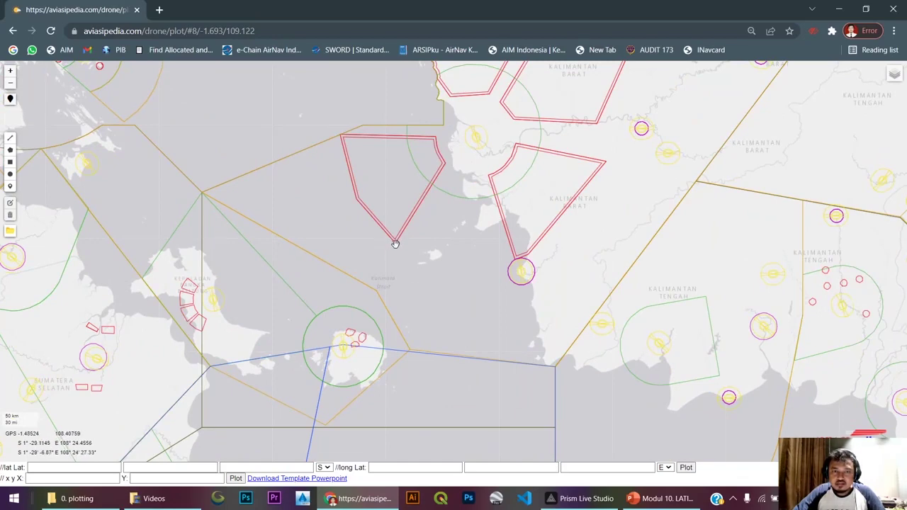
pyautogui.click(395, 244)
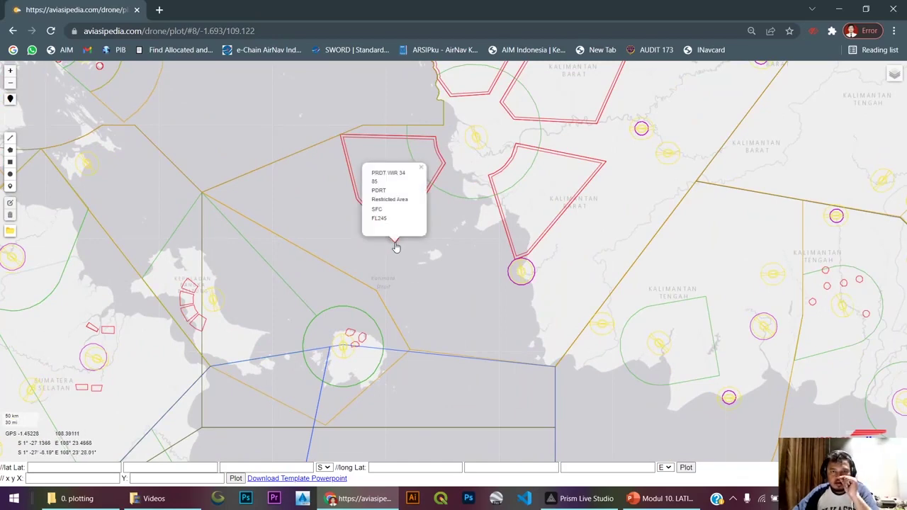
pyautogui.click(421, 167)
pyautogui.moveTo(894, 74)
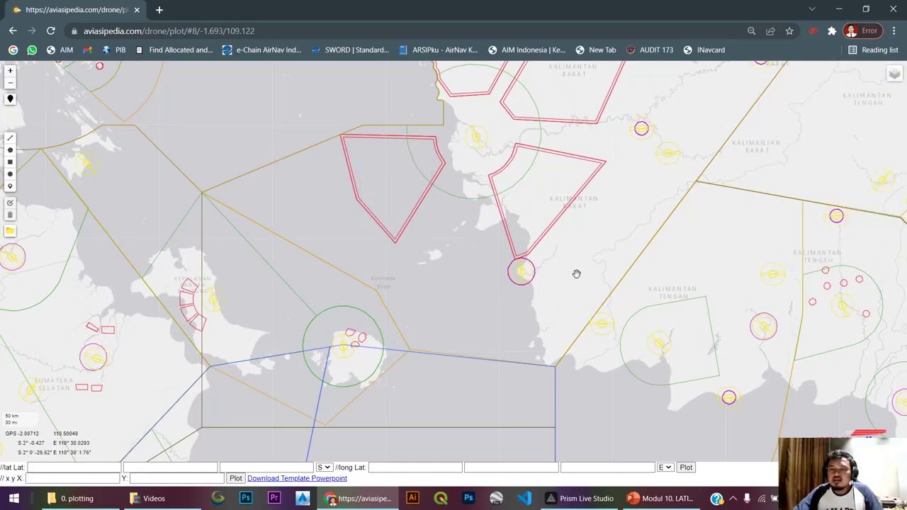
# - View the details of the northeasternmost small red circular training area in Kalimantan Tengah, and close them
pyautogui.moveTo(862, 305); pyautogui.dragTo(697, 276)
pyautogui.scroll(1, 696, 275)
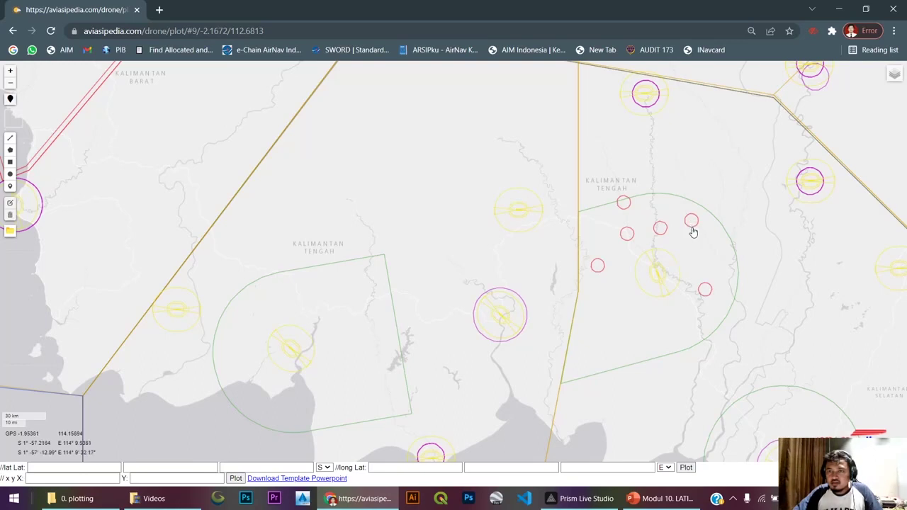
pyautogui.click(692, 231)
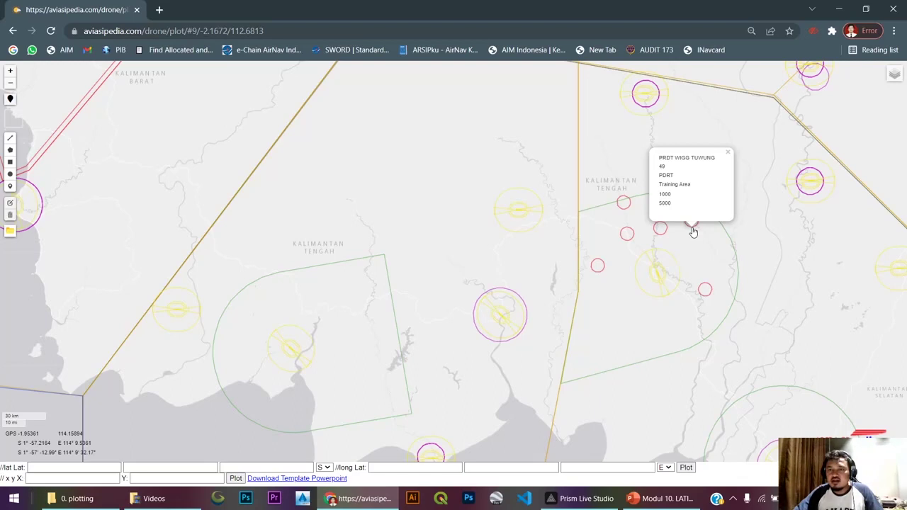
pyautogui.click(728, 152)
# - Display the IAP 1 (Insrument Approach Procedure/runway besar) layer over the wider map of Java, Sumatera and Kalimantan
pyautogui.scroll(-1, 629, 205)
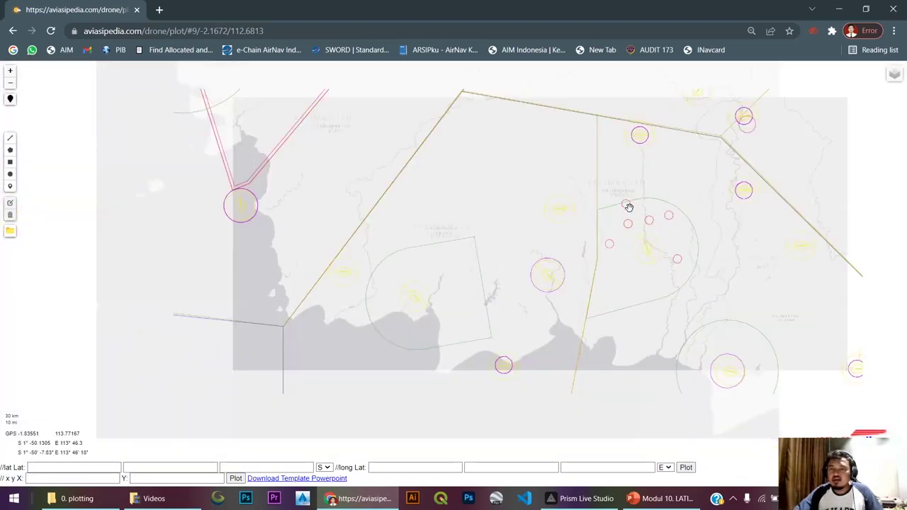
pyautogui.moveTo(549, 267); pyautogui.dragTo(647, 166)
pyautogui.scroll(-1, 638, 191)
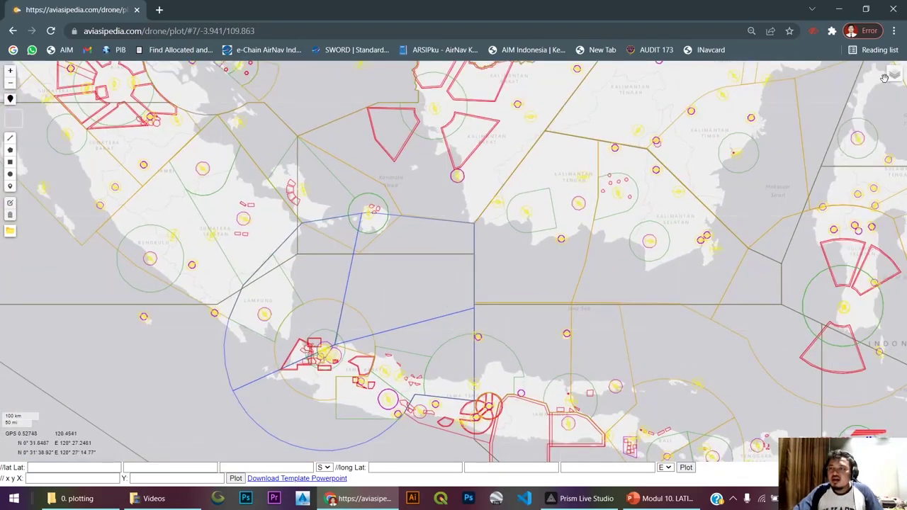
pyautogui.moveTo(891, 75)
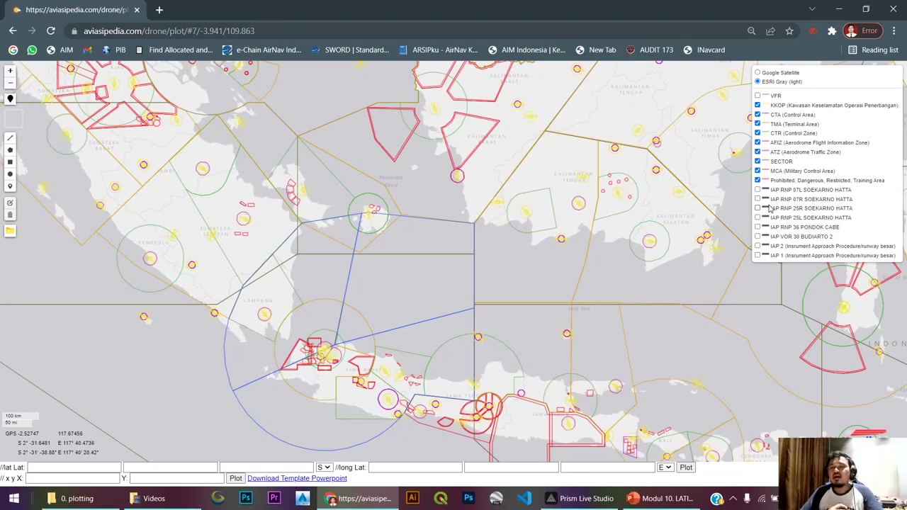
pyautogui.click(757, 256)
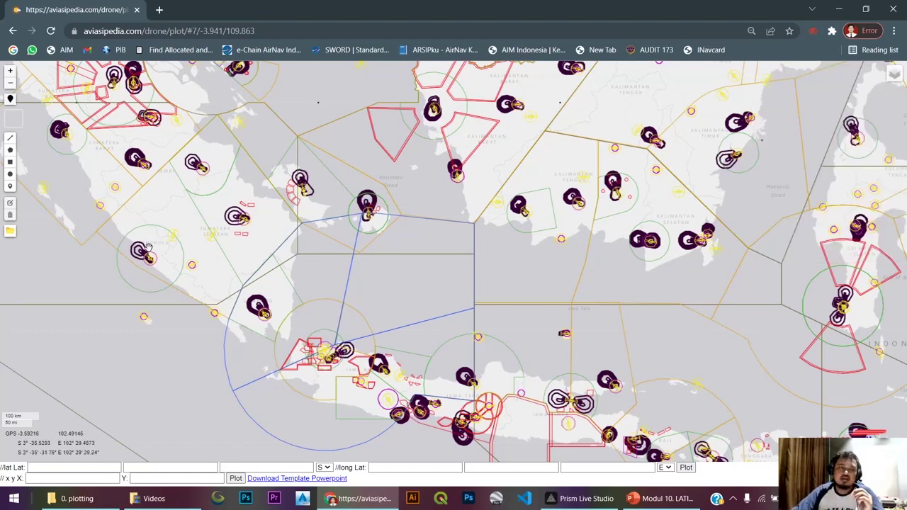
# - View the details of the outermost instrument approach contour at Bengkulu's airport, and close them
pyautogui.scroll(1, 126, 248)
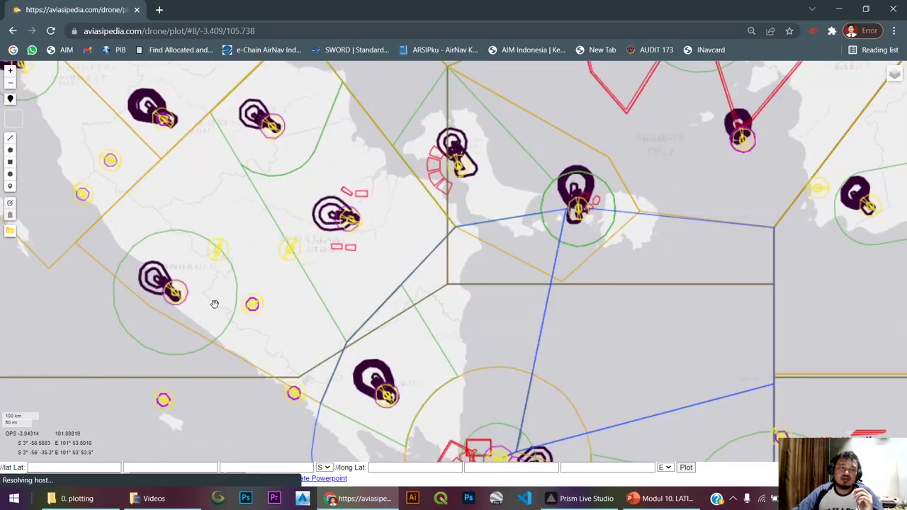
pyautogui.scroll(1, 214, 304)
pyautogui.moveTo(285, 245); pyautogui.dragTo(350, 169)
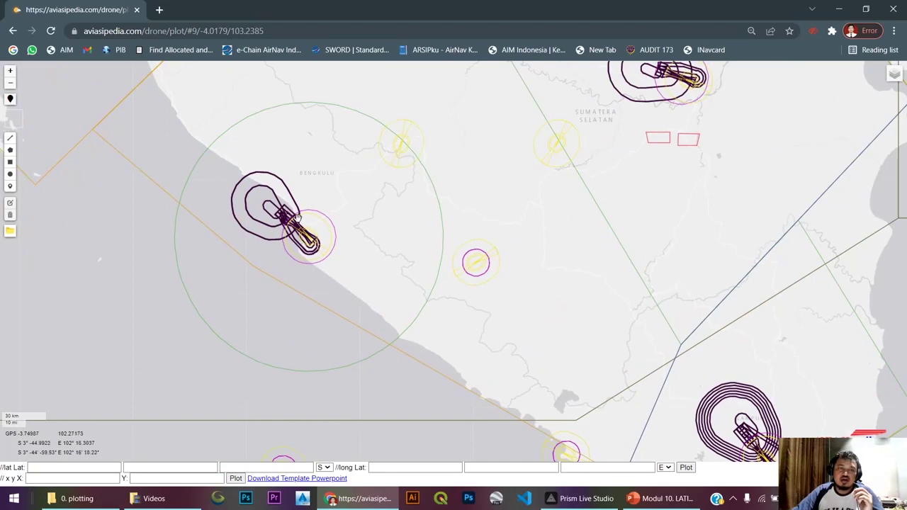
pyautogui.scroll(2, 291, 209)
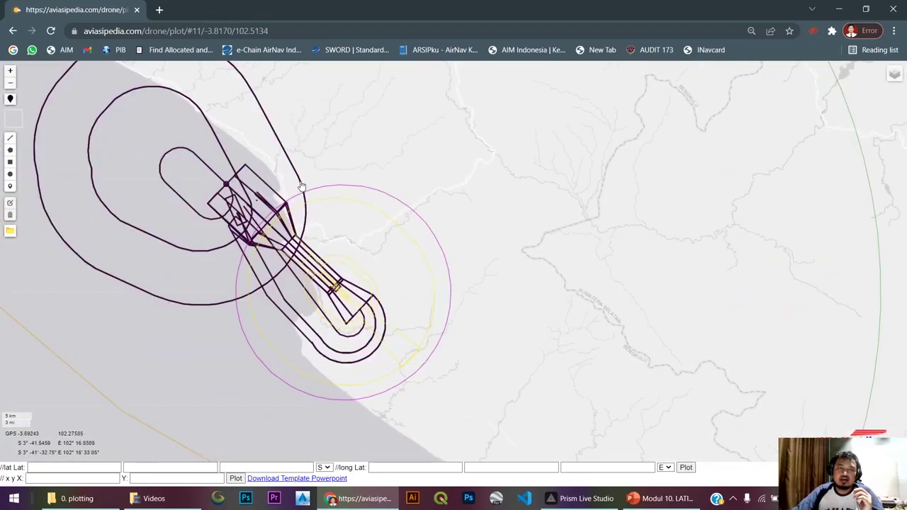
pyautogui.click(301, 186)
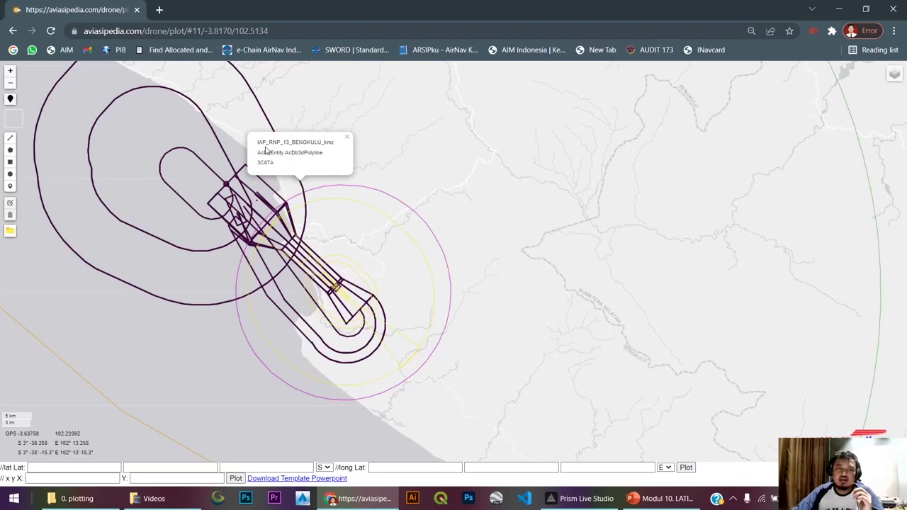
pyautogui.click(348, 141)
# - Hide the IAP 1 layer and display the IAP 2 (Insrument Approach Procedure/runway besar) layer instead
pyautogui.scroll(-2, 382, 157)
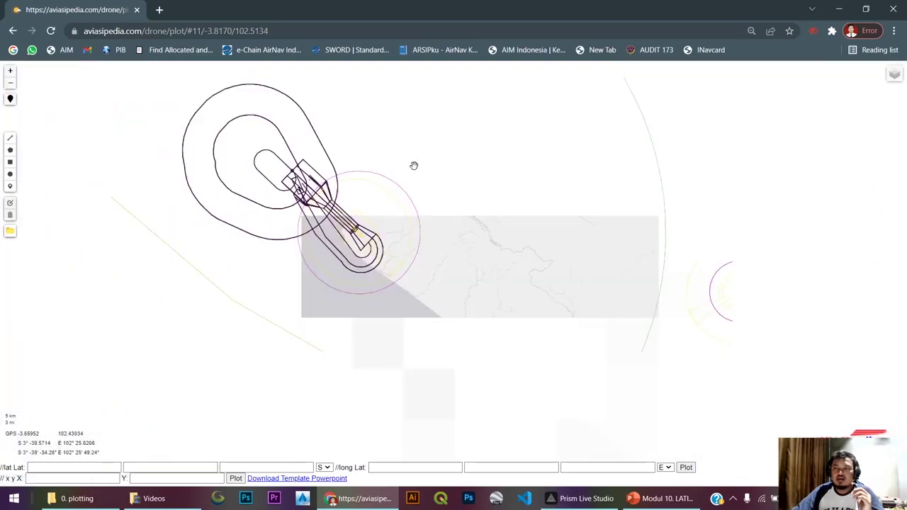
pyautogui.scroll(-2, 536, 202)
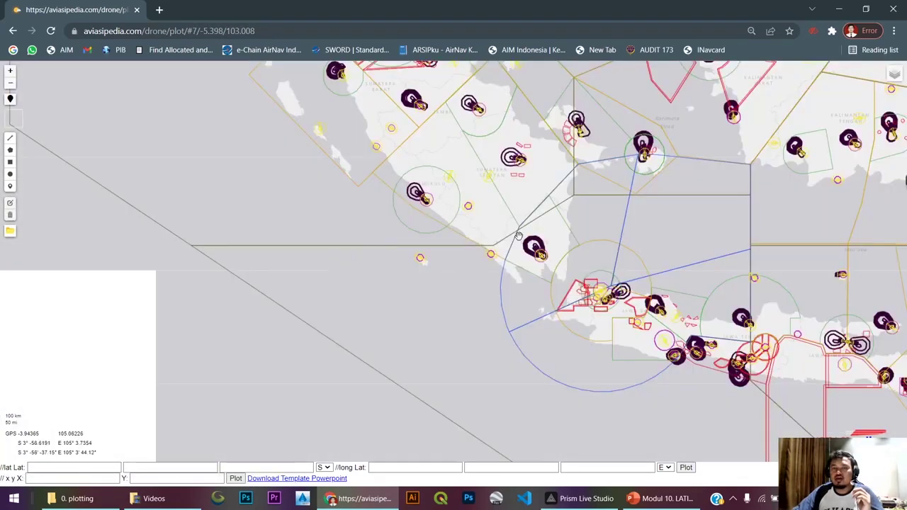
pyautogui.moveTo(519, 235); pyautogui.dragTo(214, 296)
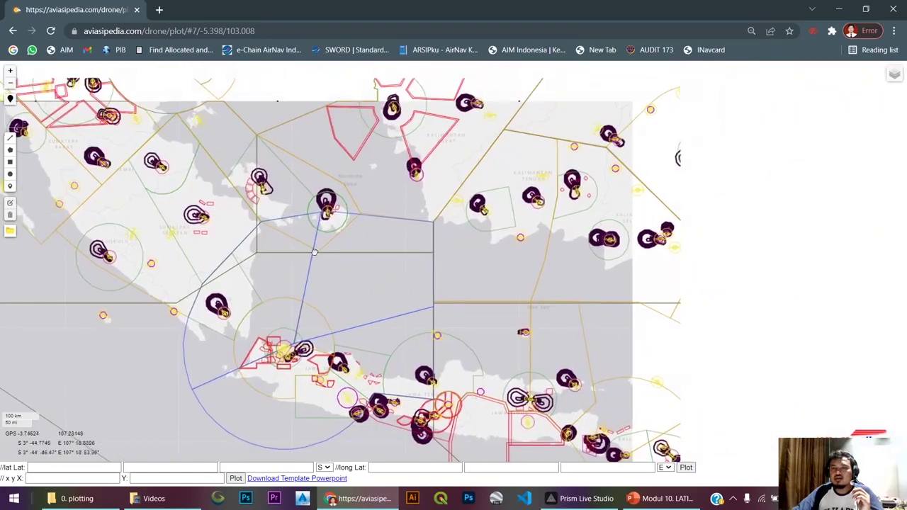
pyautogui.moveTo(865, 136); pyautogui.dragTo(798, 143)
pyautogui.moveTo(893, 75)
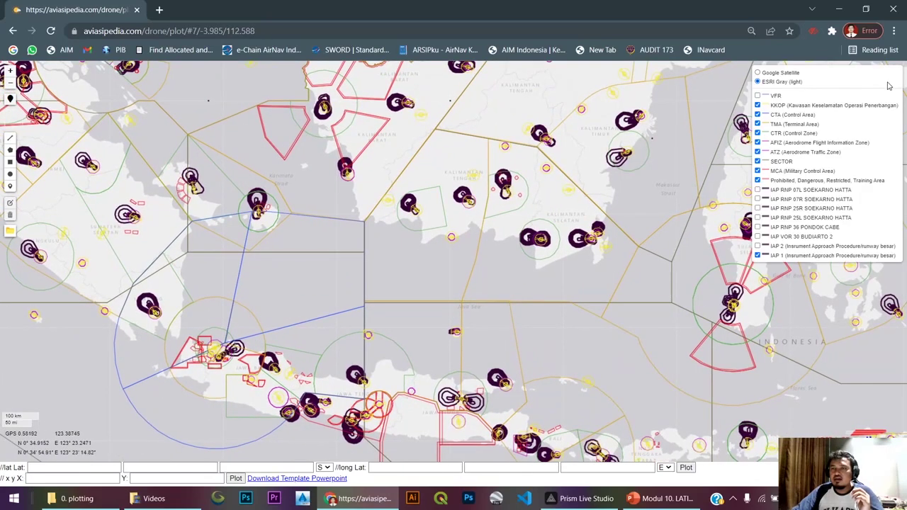
pyautogui.click(758, 256)
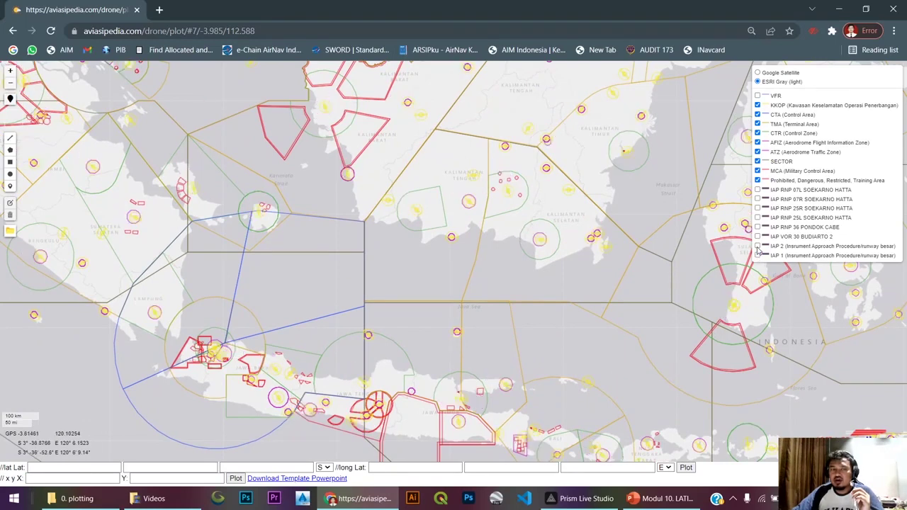
pyautogui.click(757, 247)
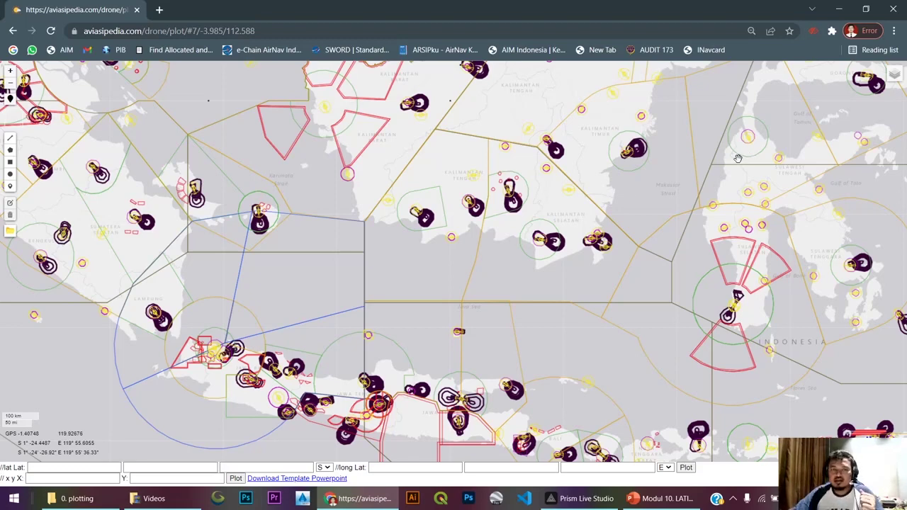
# - Examine the IAP 2 approach procedure shapes at the airport on the southwestern coast of Kalimantan Tengah
pyautogui.scroll(1, 453, 239)
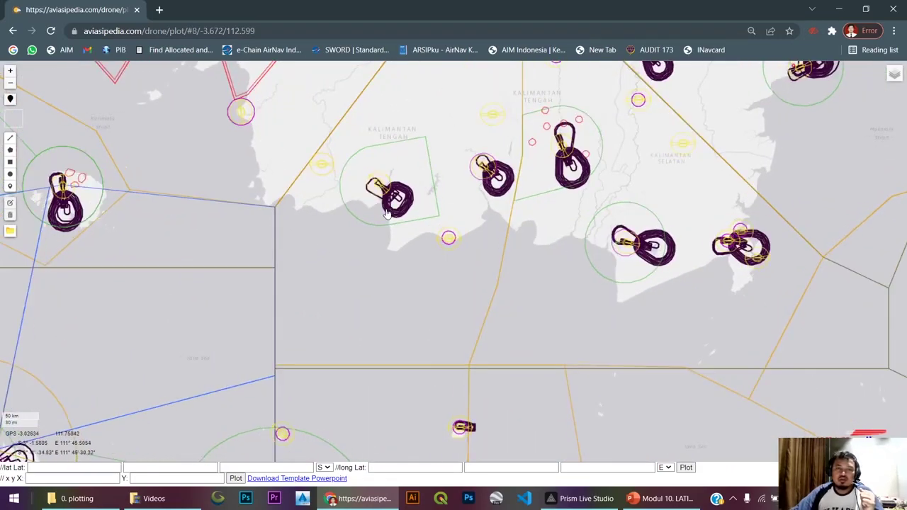
pyautogui.scroll(2, 385, 218)
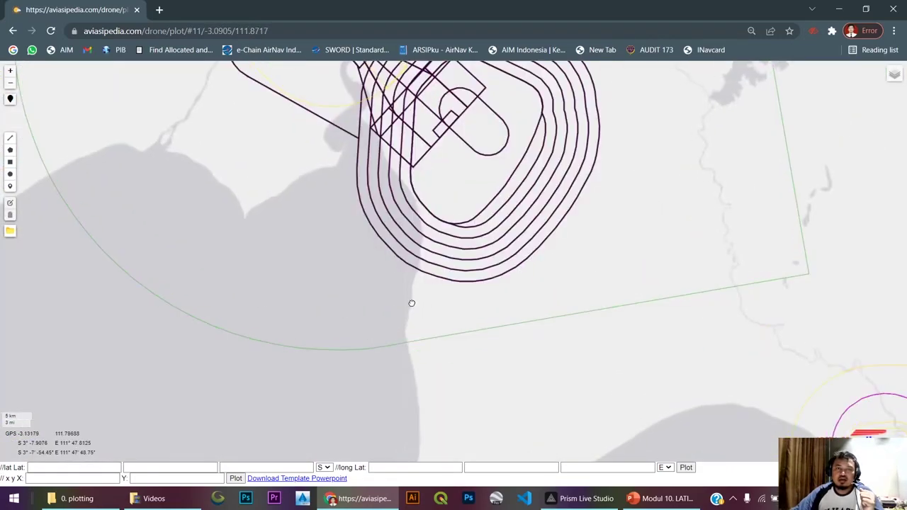
pyautogui.scroll(-3, 413, 244)
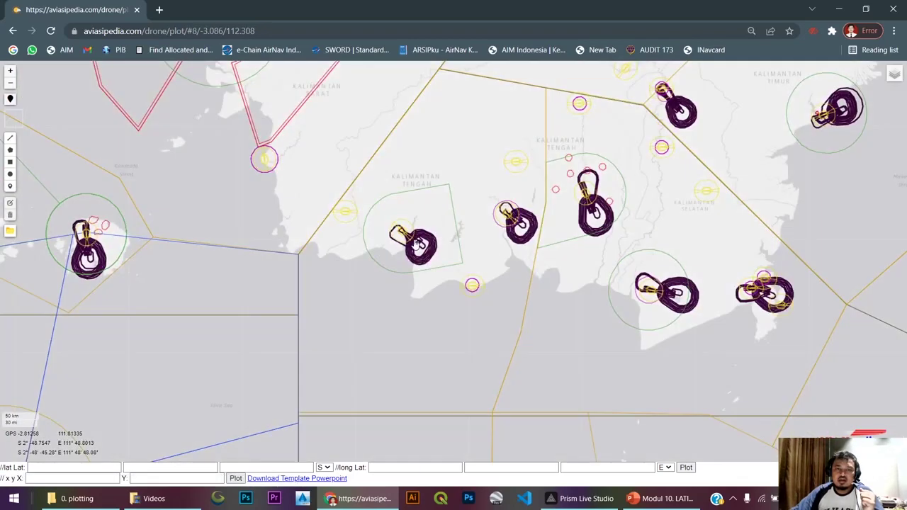
pyautogui.scroll(2, 417, 243)
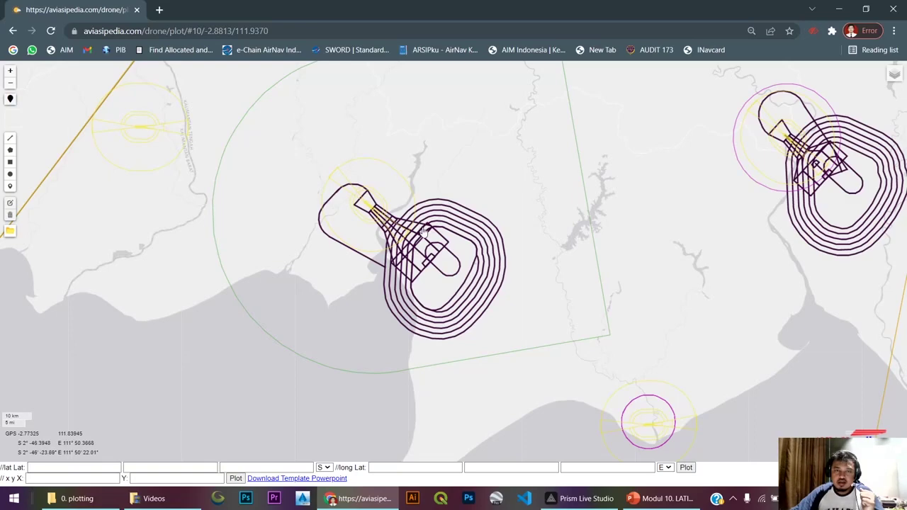
pyautogui.click(423, 231)
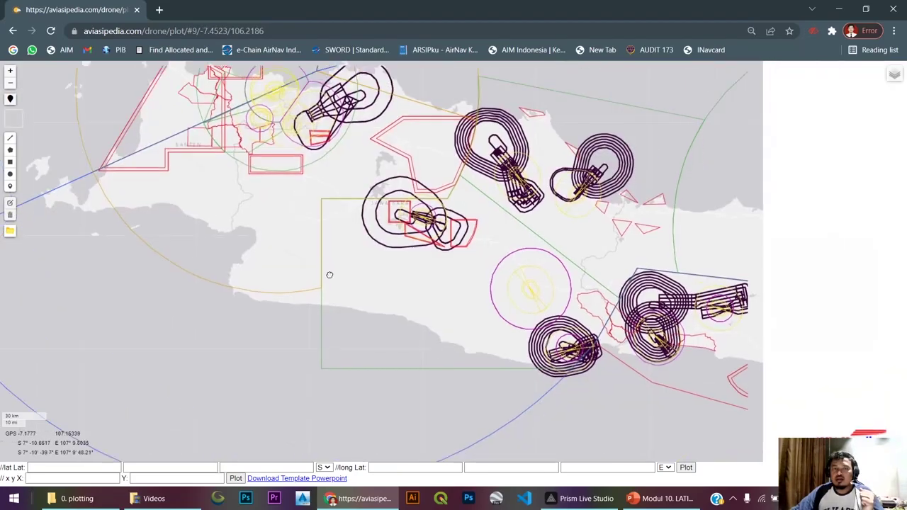
# - Hide the IAP 2 layer over western Java, and display the IAP VOR 30 BUDIARTO 2 and IAP RNP 36 PONDOK CABE layers
pyautogui.moveTo(328, 273); pyautogui.dragTo(393, 343)
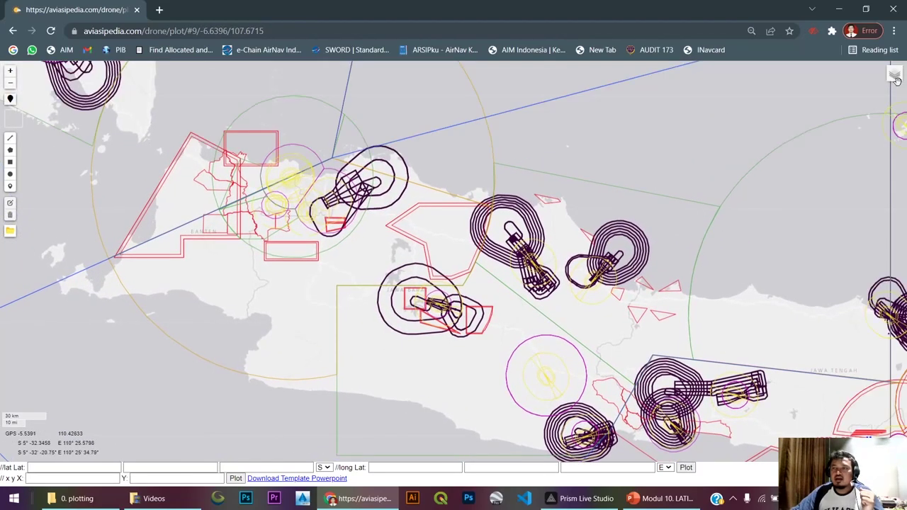
pyautogui.moveTo(895, 78)
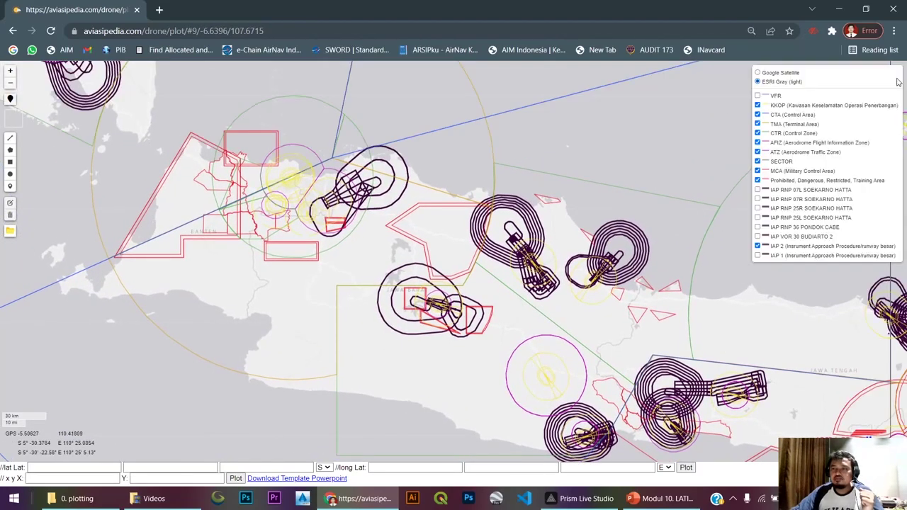
pyautogui.click(757, 245)
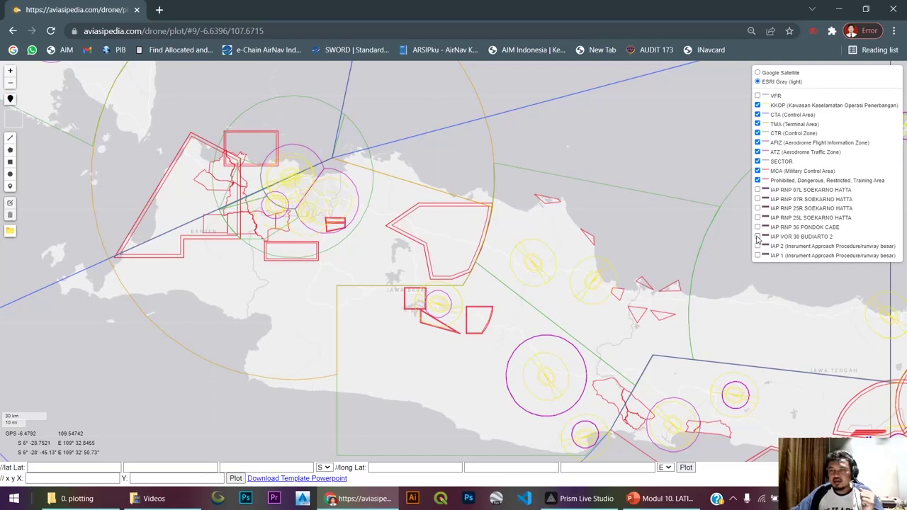
pyautogui.click(758, 237)
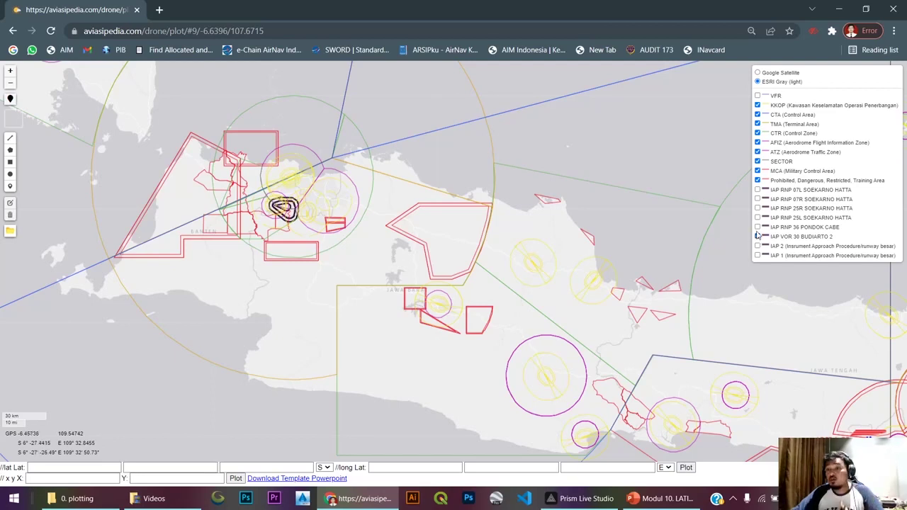
pyautogui.click(757, 226)
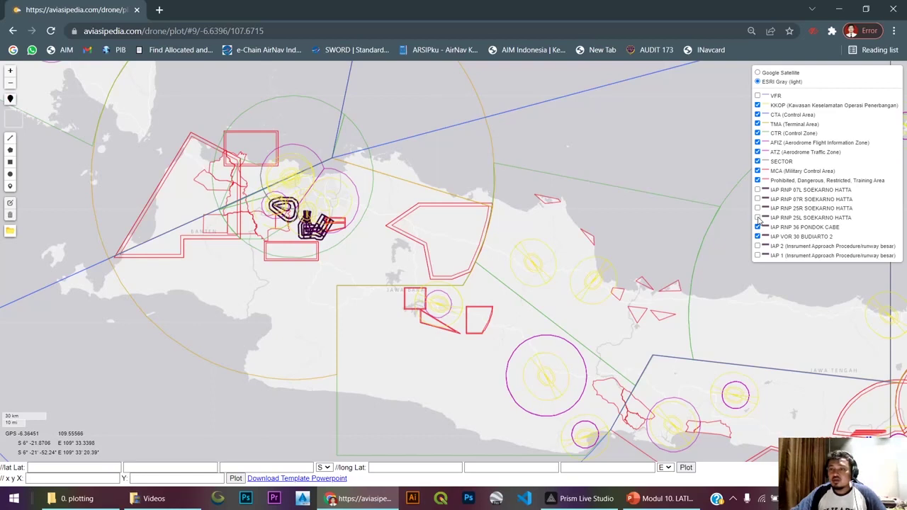
# - Compare the IAP RNP 25L and 25R SOEKARNO HATTA layers by switching them on and off, leaving only 25R displayed
pyautogui.click(757, 218)
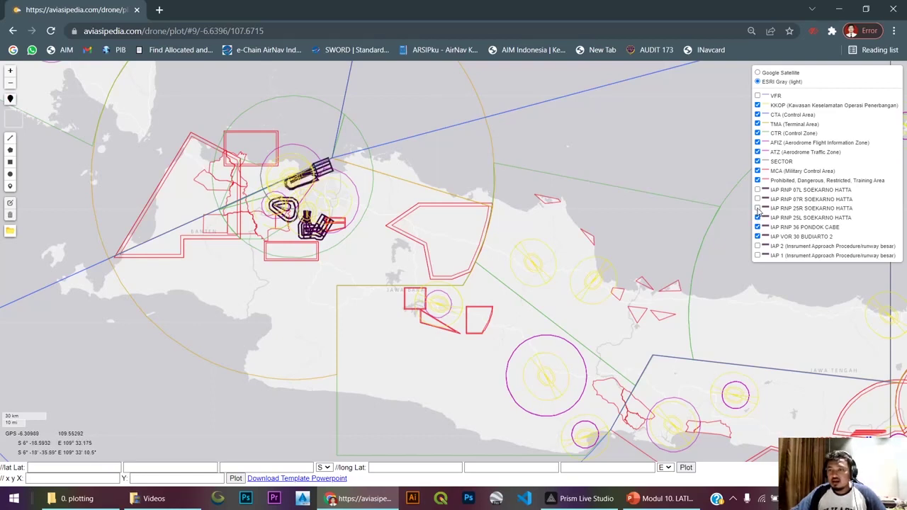
pyautogui.click(757, 208)
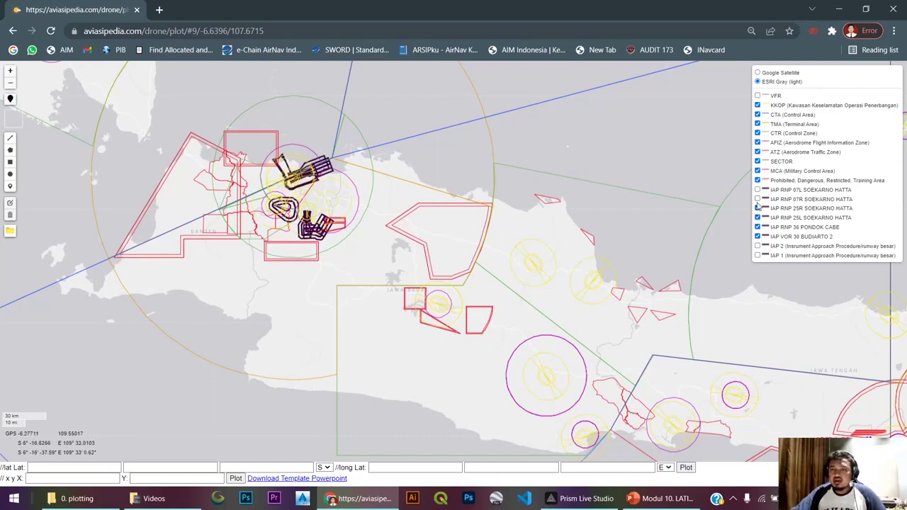
pyautogui.click(758, 208)
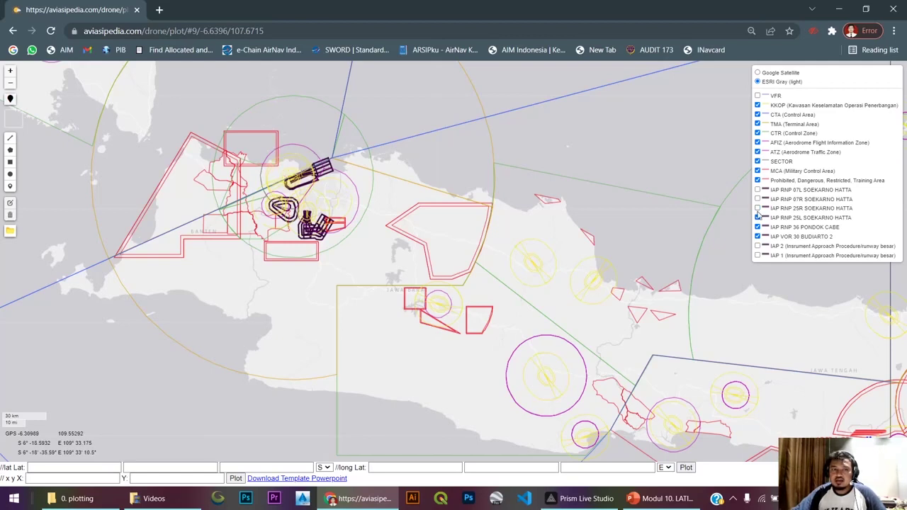
pyautogui.click(757, 217)
pyautogui.click(758, 208)
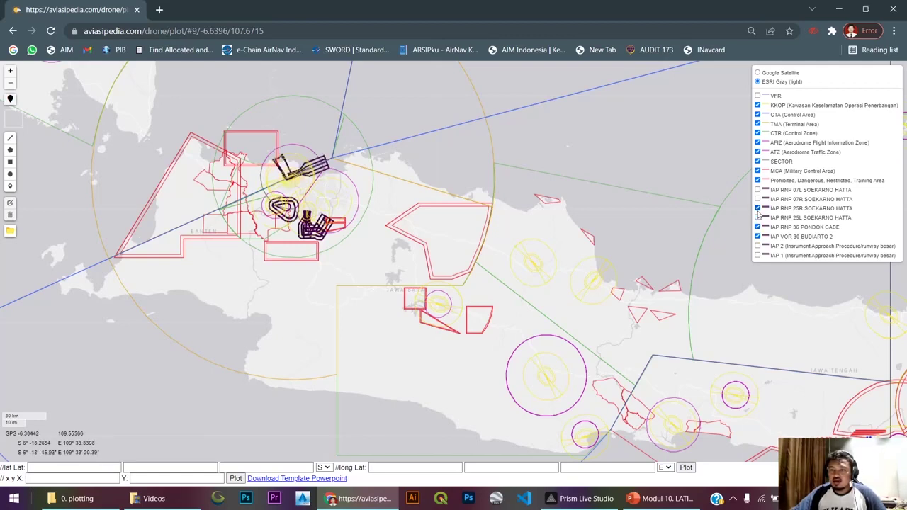
# - Check the IAP RNP 25L SOEKARNO HATTA layer against 25R, and leave both layers hidden
pyautogui.click(757, 217)
pyautogui.click(757, 209)
pyautogui.click(757, 218)
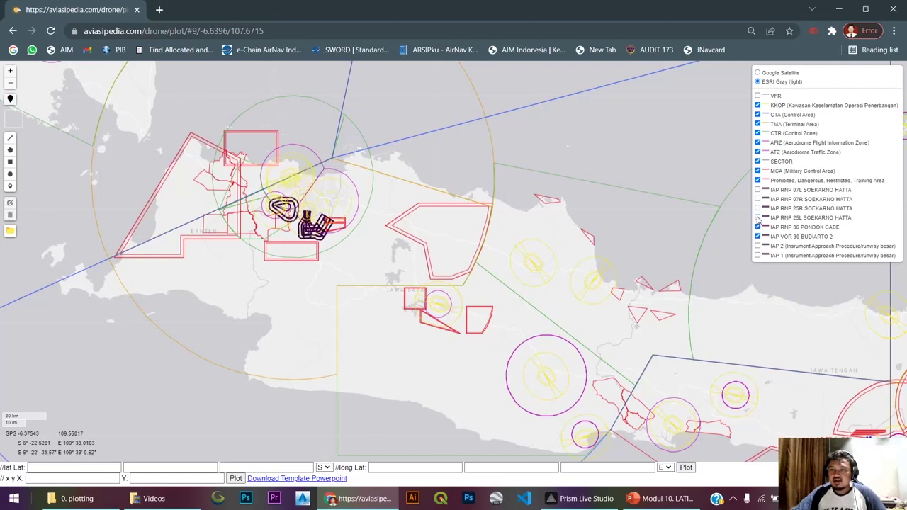
# - Preview the IAP RNP 07R and 07L SOEKARNO HATTA layers, and hide all IAP layers, including RNP 36 PONDOK CABE and VOR 30 BUDIARTO 2
pyautogui.click(757, 199)
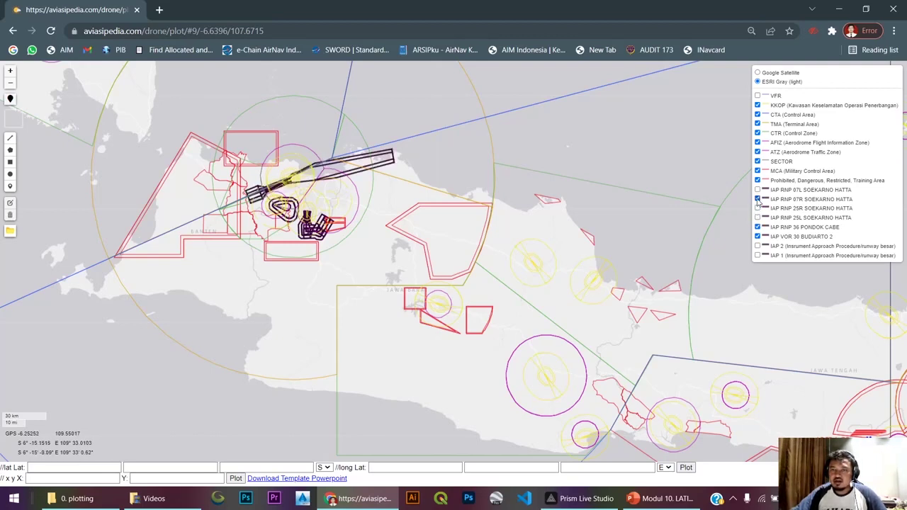
pyautogui.click(757, 190)
pyautogui.click(758, 190)
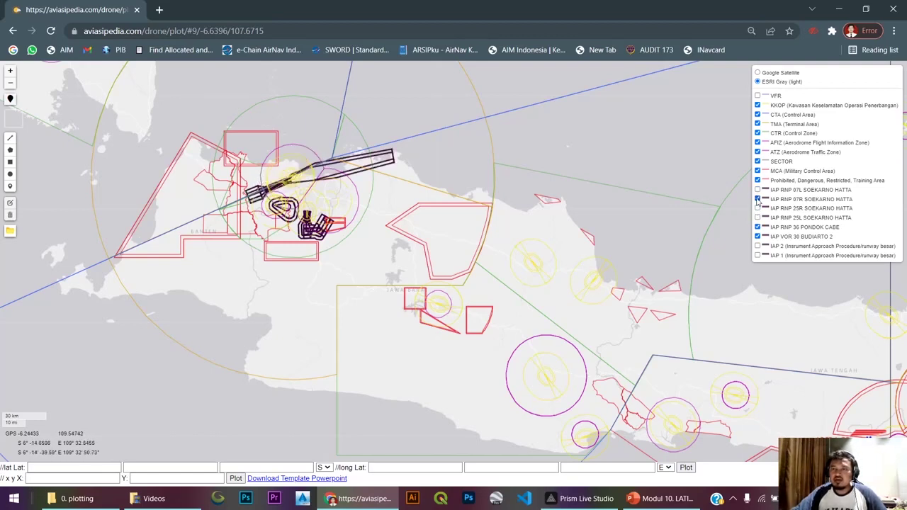
pyautogui.click(757, 199)
pyautogui.click(757, 227)
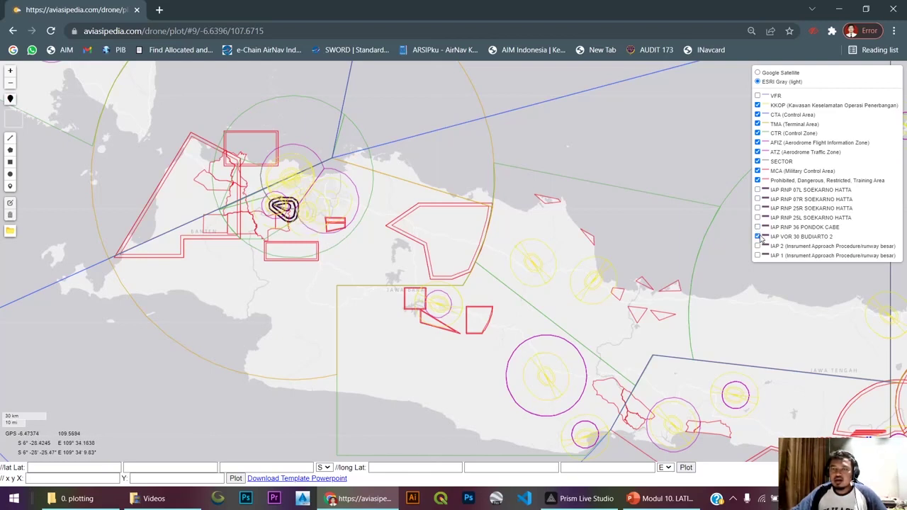
pyautogui.click(757, 236)
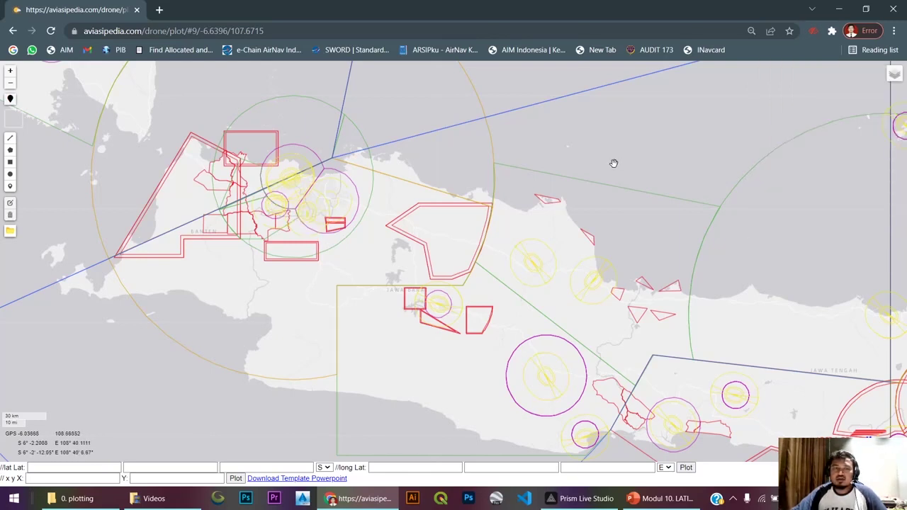
pyautogui.moveTo(611, 172); pyautogui.dragTo(450, 221)
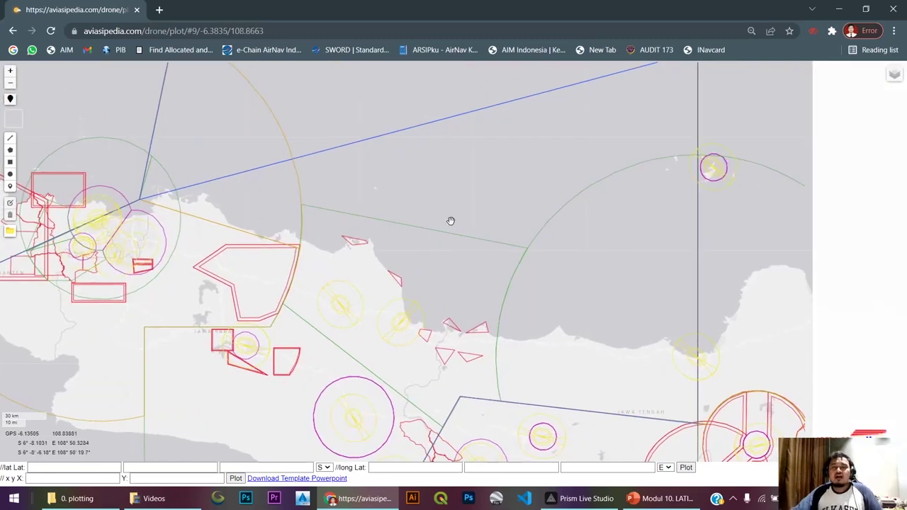
pyautogui.scroll(-2, 451, 221)
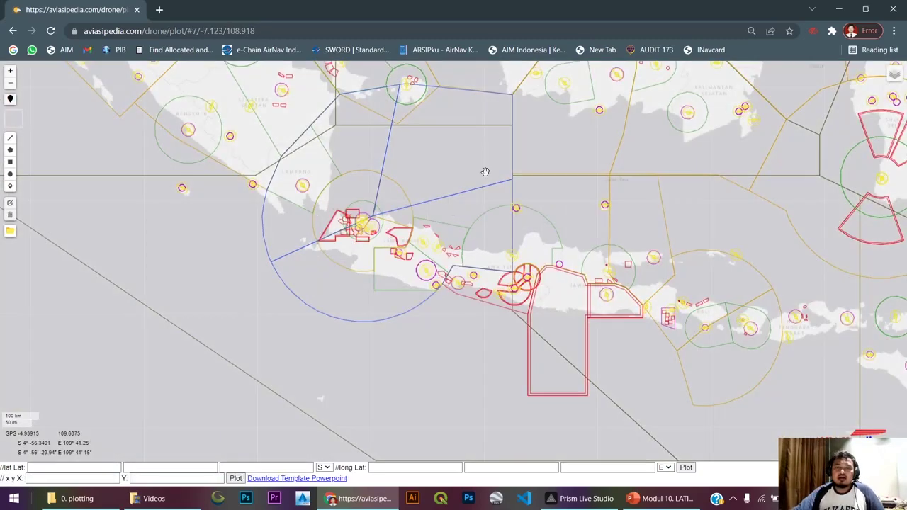
pyautogui.moveTo(484, 172); pyautogui.dragTo(272, 240)
pyautogui.moveTo(546, 234); pyautogui.dragTo(483, 248)
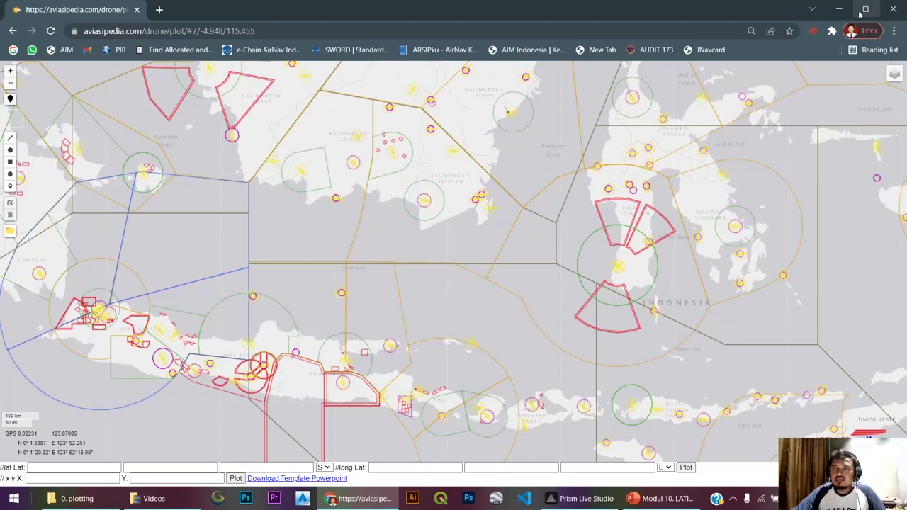
# - Switch to the Modul 10. LATIHAN presentation in PowerPoint, show slide 2 (1. CONTOH KASUS), and arrange it side by side with the map window
pyautogui.click(692, 501)
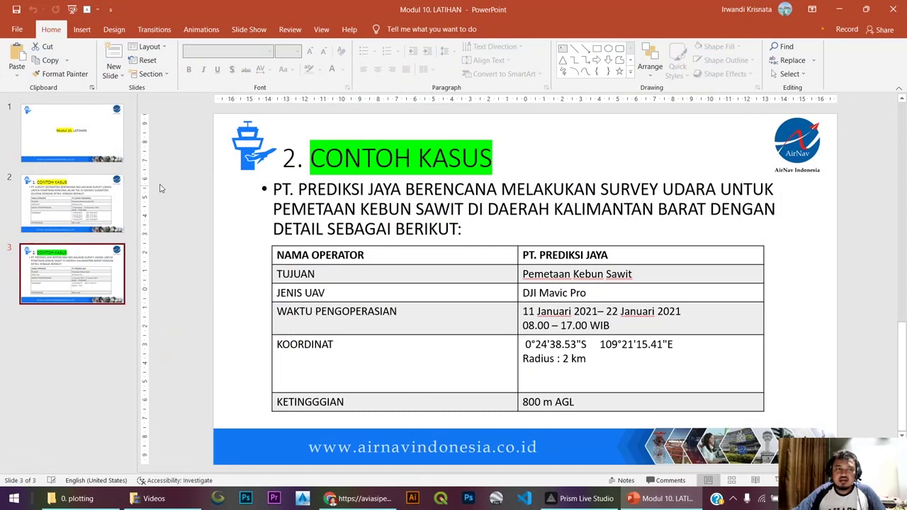
pyautogui.click(63, 205)
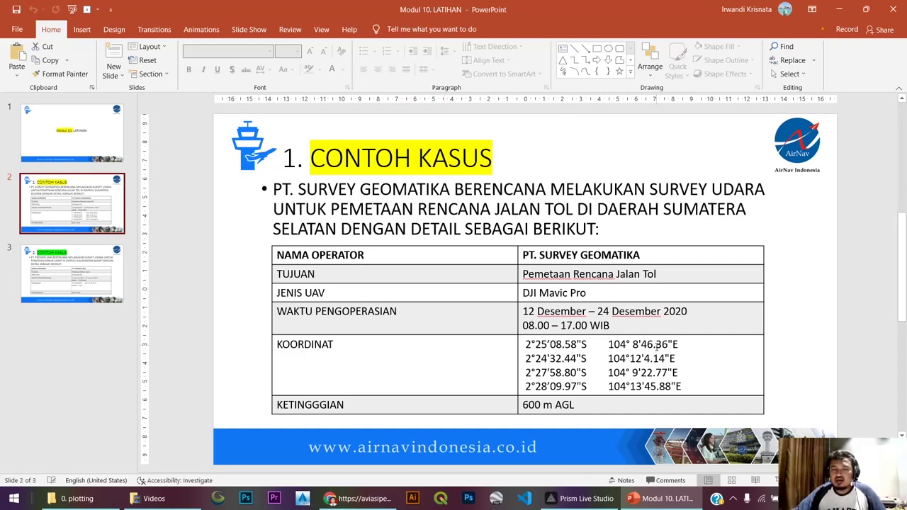
pyautogui.click(866, 9)
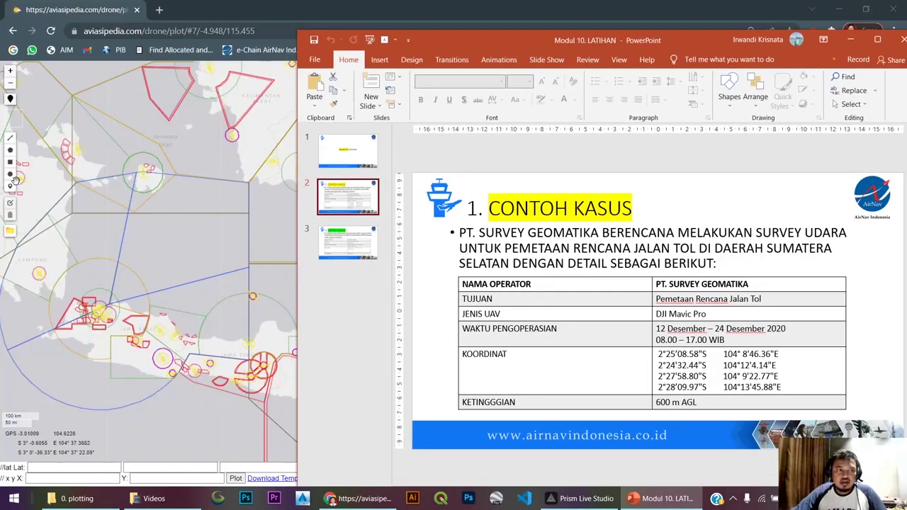
pyautogui.click(866, 9)
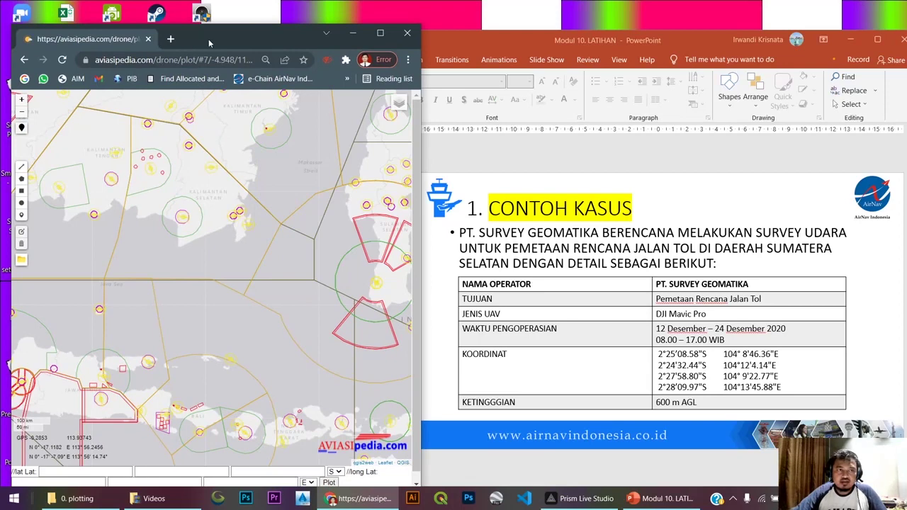
pyautogui.moveTo(208, 39); pyautogui.dragTo(219, 22)
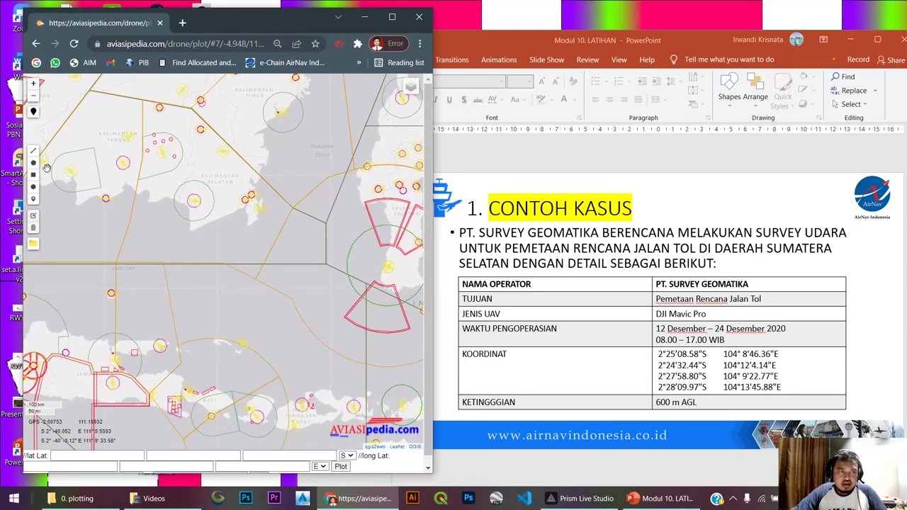
# - Place a marker in Sumatera Selatan at about 2°25'24"S, 104°8'9"E for the case's first coordinate
pyautogui.click(33, 200)
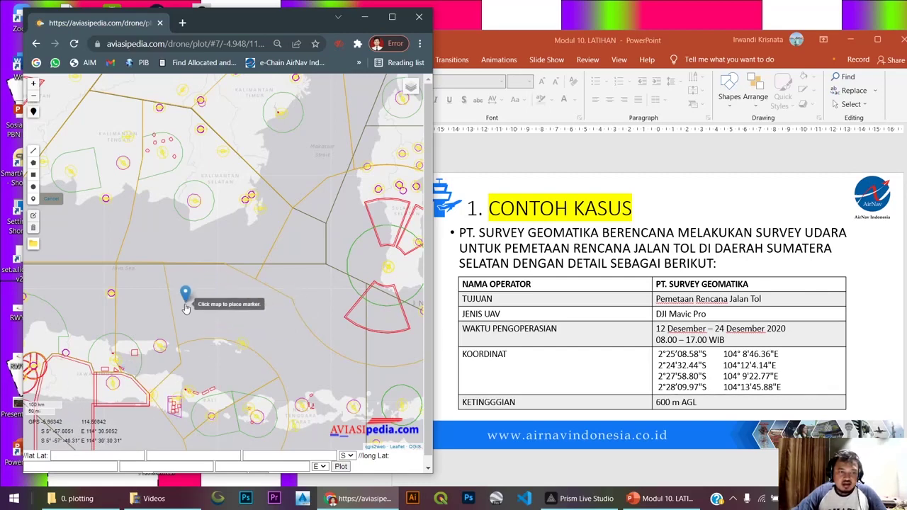
pyautogui.moveTo(187, 305)
pyautogui.mouseDown()
pyautogui.moveTo(185, 270)
pyautogui.moveTo(228, 217)
pyautogui.mouseUp()
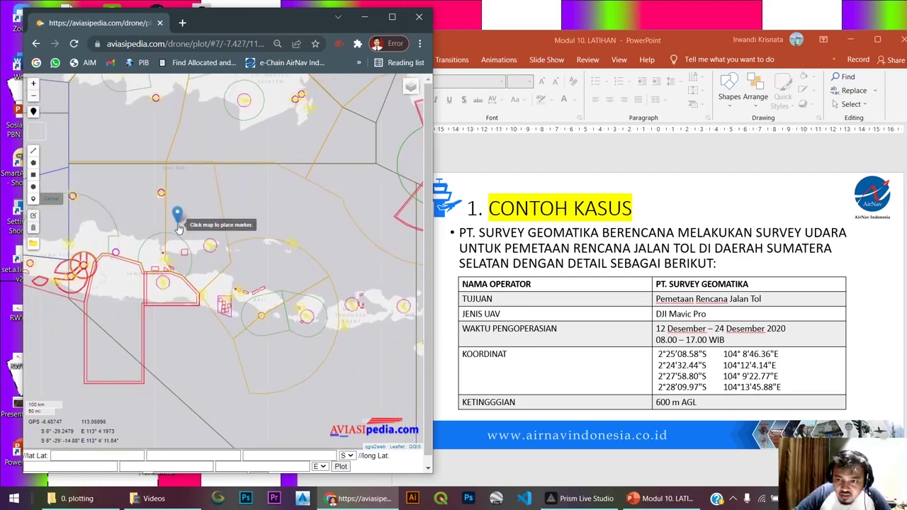
pyautogui.moveTo(179, 227); pyautogui.dragTo(232, 222)
pyautogui.middleClick(178, 191)
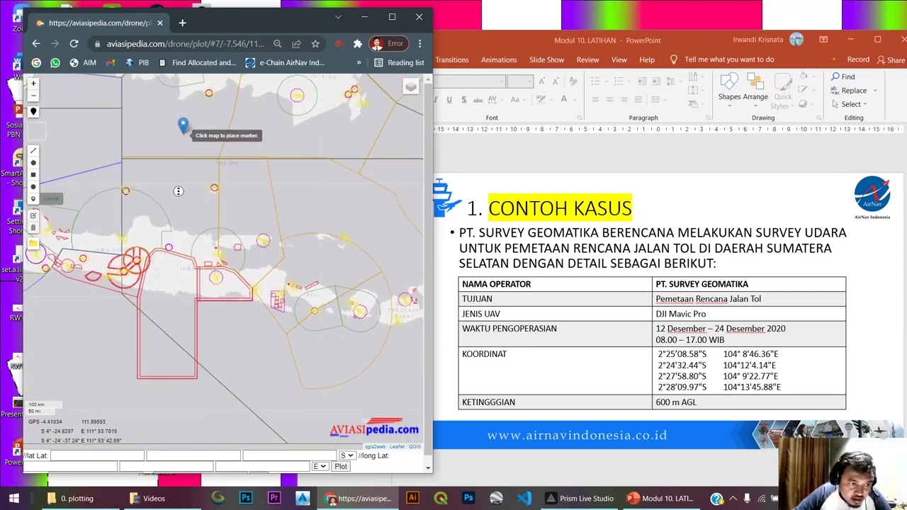
pyautogui.moveTo(182, 135); pyautogui.dragTo(176, 243)
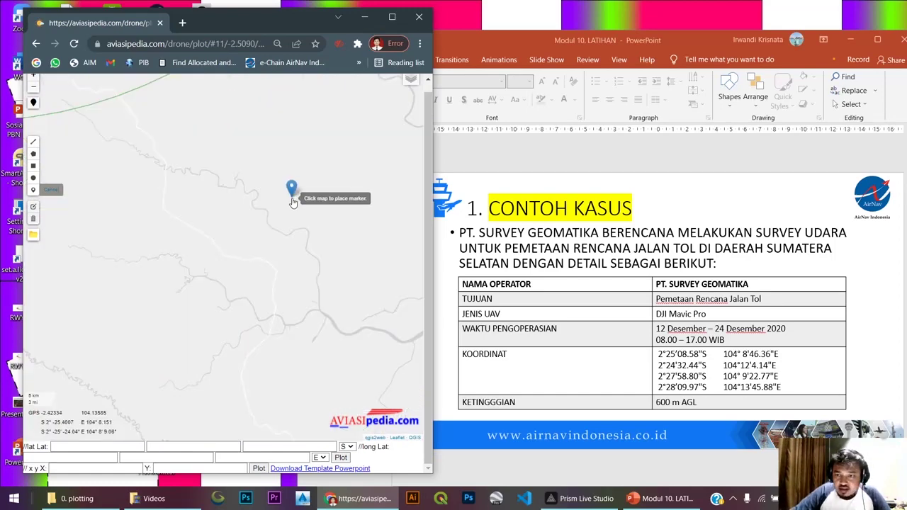
pyautogui.click(290, 196)
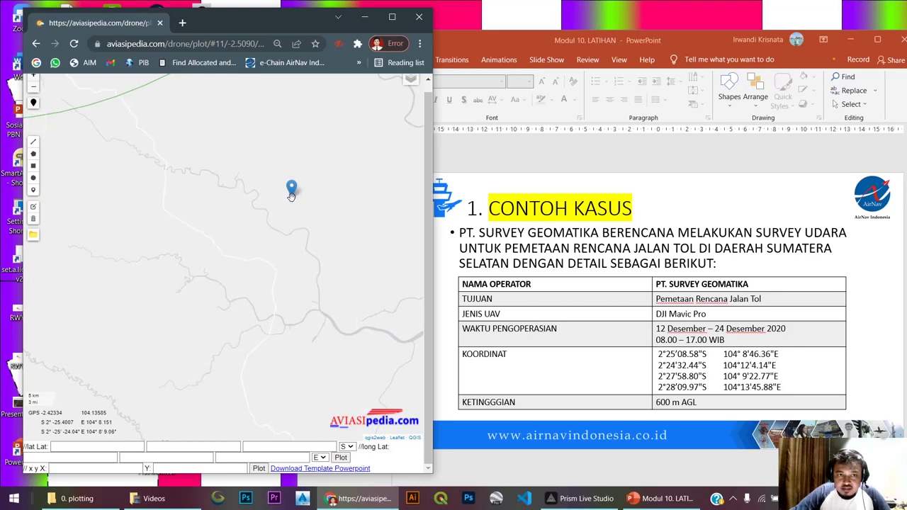
# - Place three more markers east and south of the first one as rough corners of the survey area
pyautogui.click(35, 192)
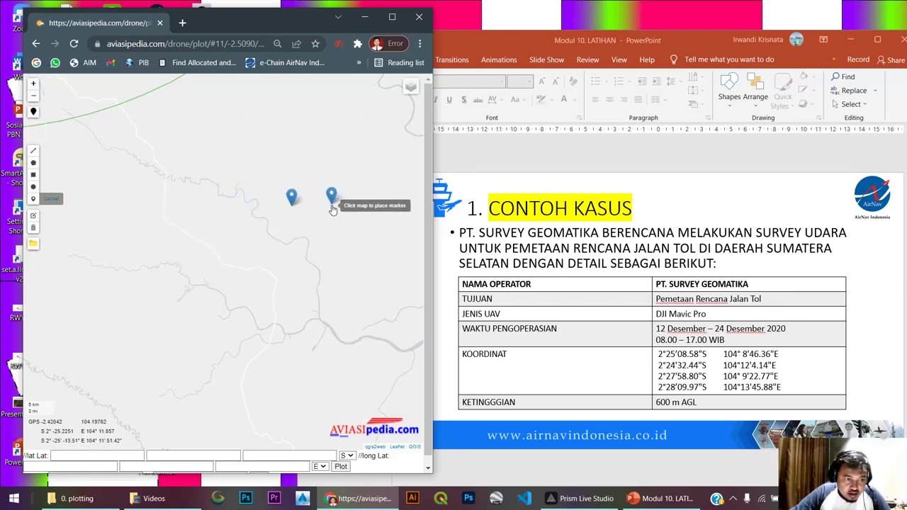
pyautogui.click(333, 195)
pyautogui.click(354, 236)
pyautogui.click(32, 198)
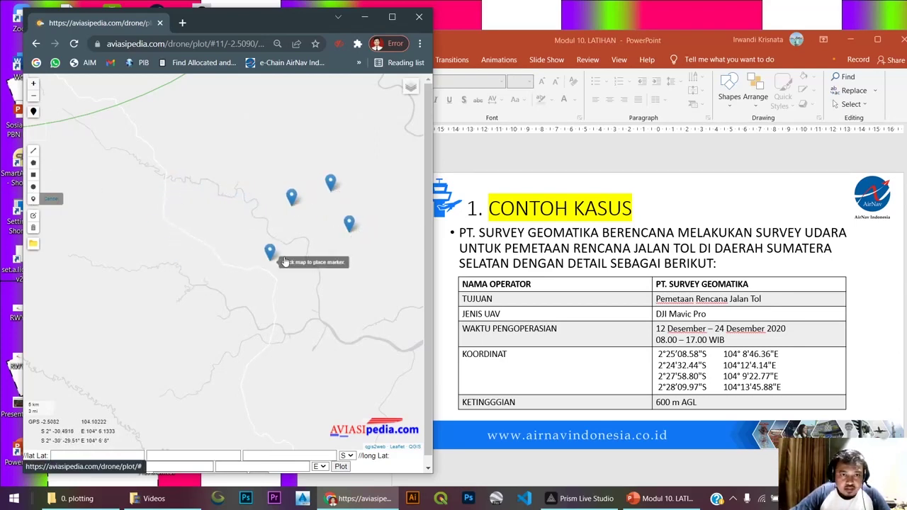
pyautogui.click(307, 247)
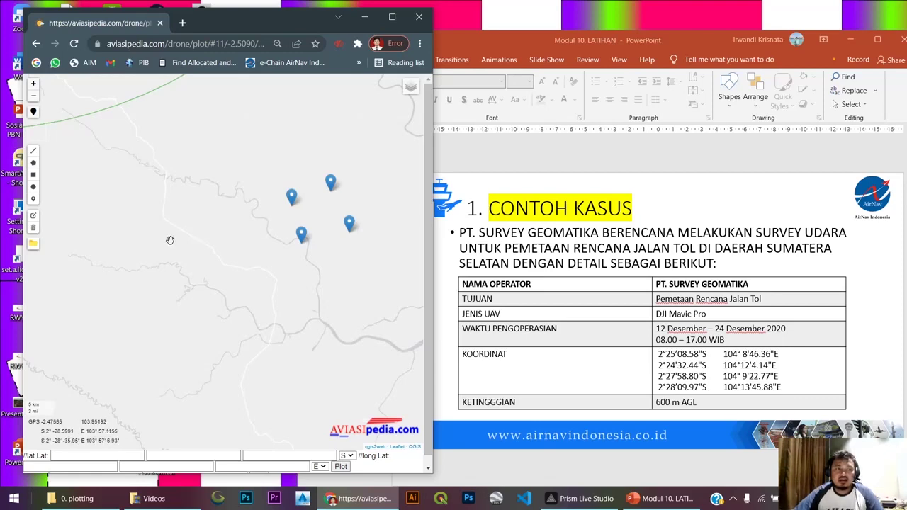
# - Remove all four survey area markers from the Sumatera Selatan map
pyautogui.scroll(-3, 213, 224)
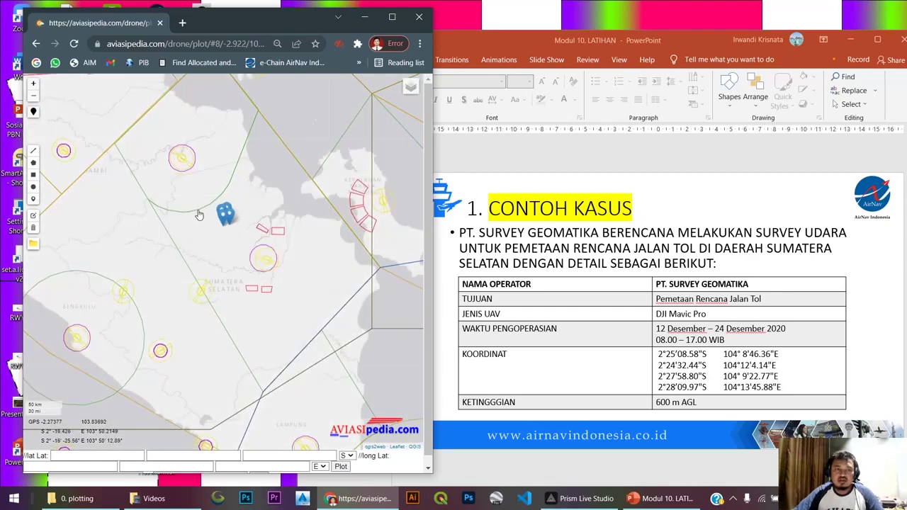
pyautogui.scroll(2, 212, 205)
pyautogui.moveTo(237, 238); pyautogui.dragTo(176, 206)
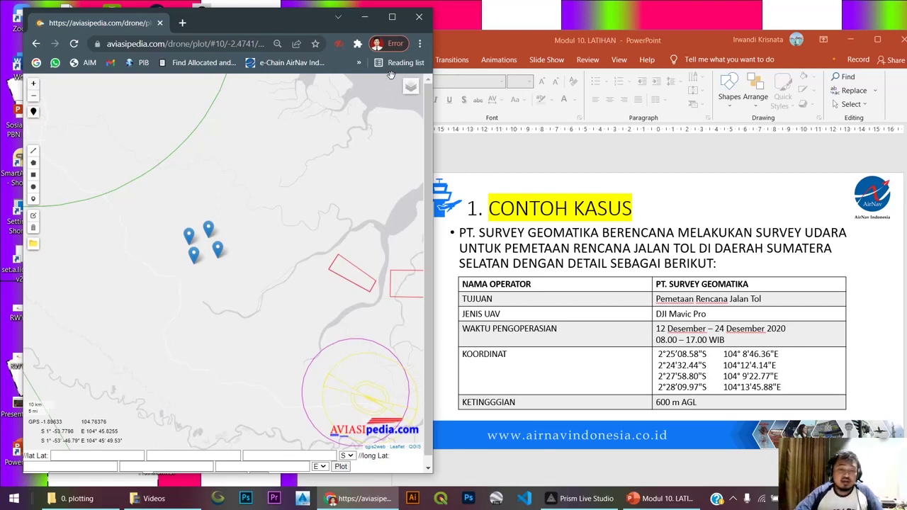
pyautogui.click(33, 227)
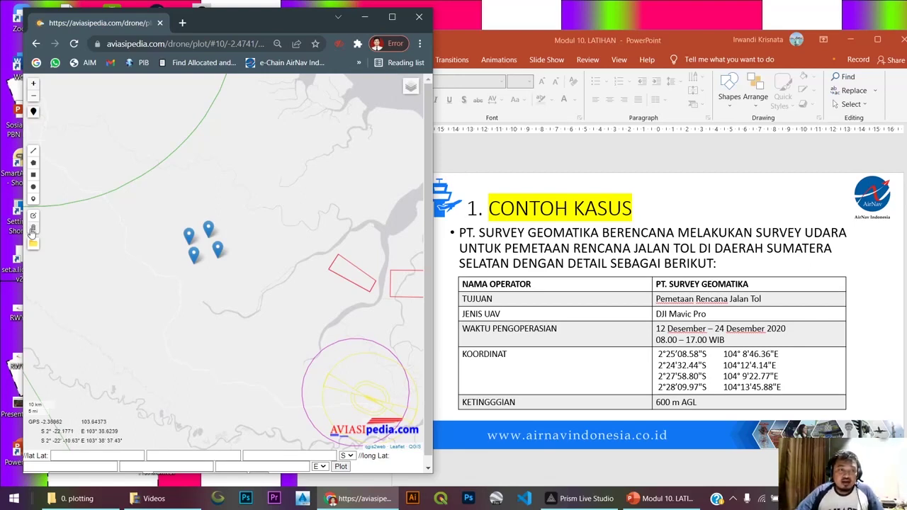
pyautogui.click(189, 235)
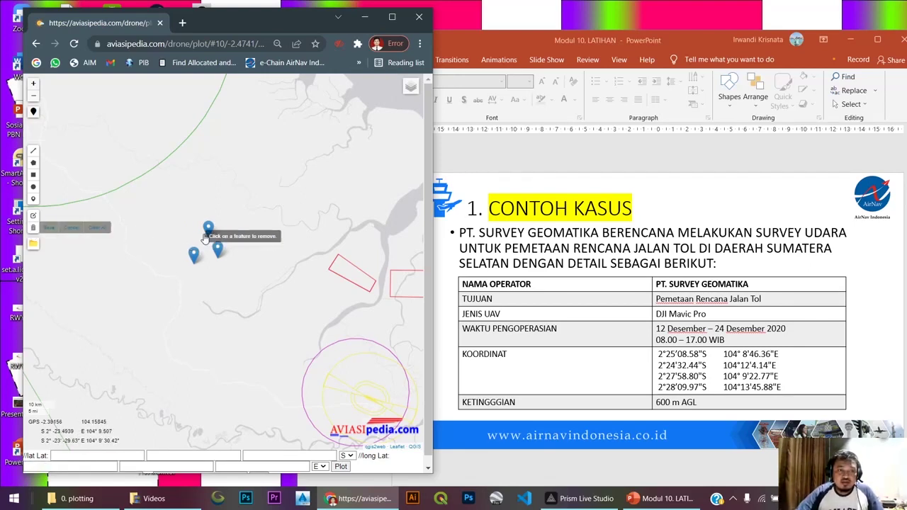
pyautogui.click(207, 236)
pyautogui.click(217, 249)
pyautogui.click(193, 255)
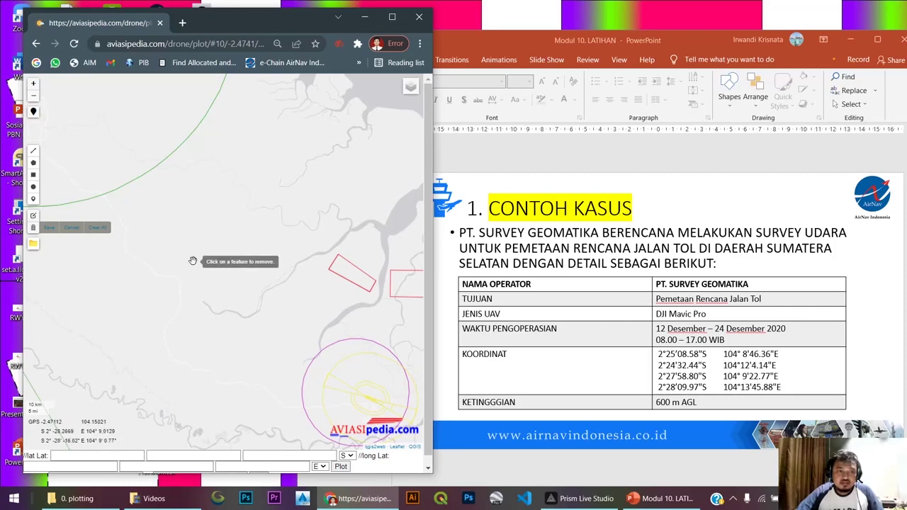
# - Maximize the map window and go through the latitude and longitude entry fields for plotting a coordinate
pyautogui.click(392, 16)
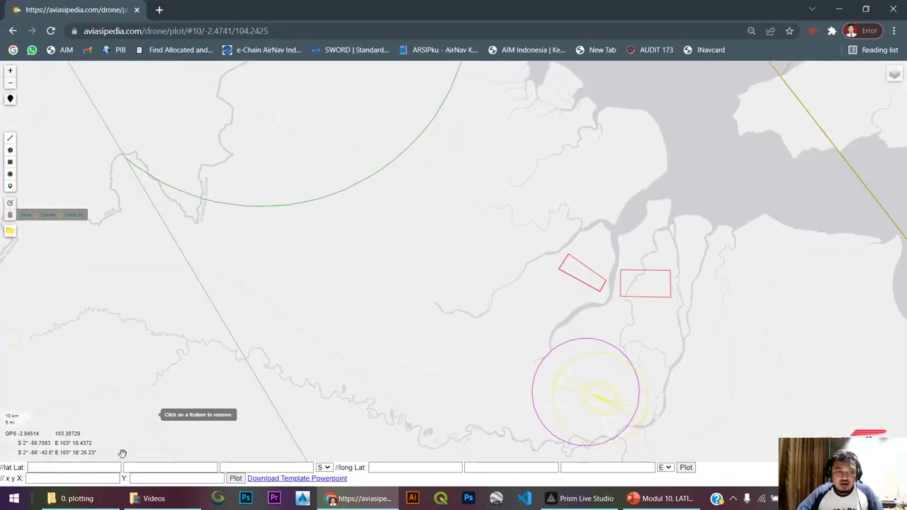
pyautogui.click(114, 467)
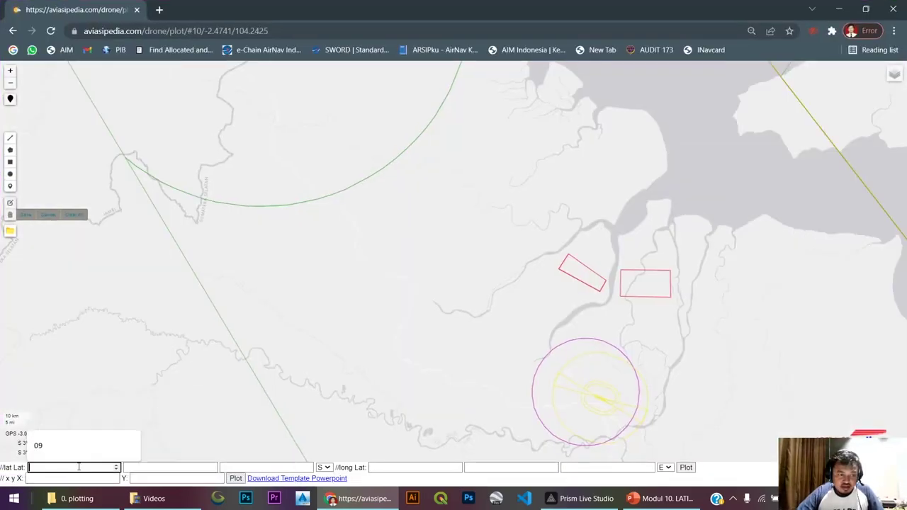
pyautogui.click(145, 467)
pyautogui.click(249, 466)
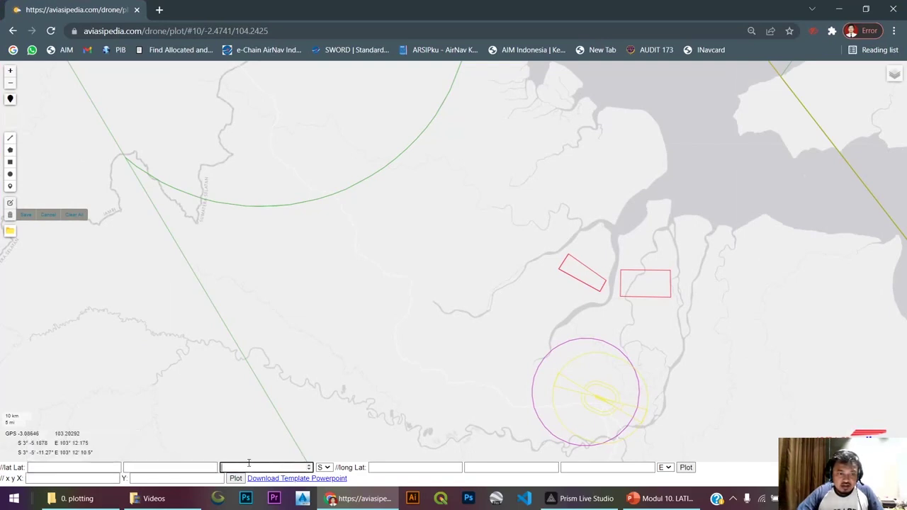
pyautogui.click(409, 468)
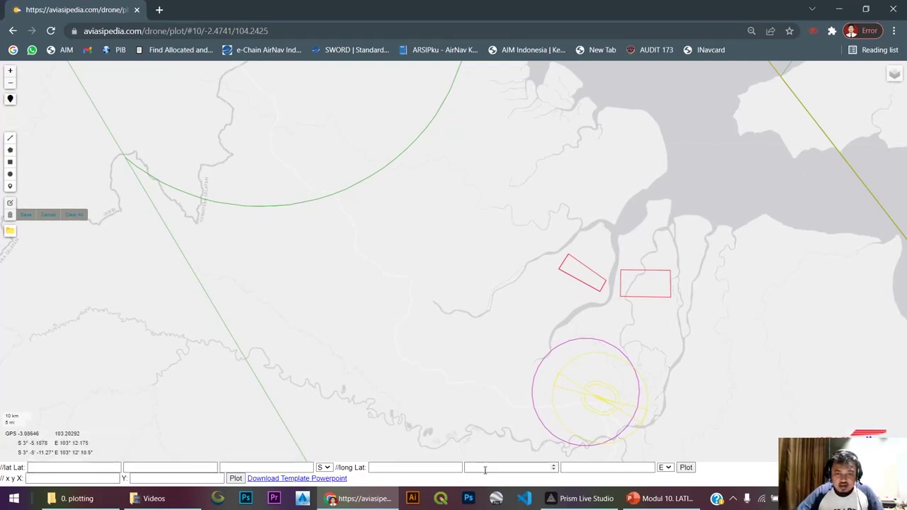
pyautogui.click(530, 469)
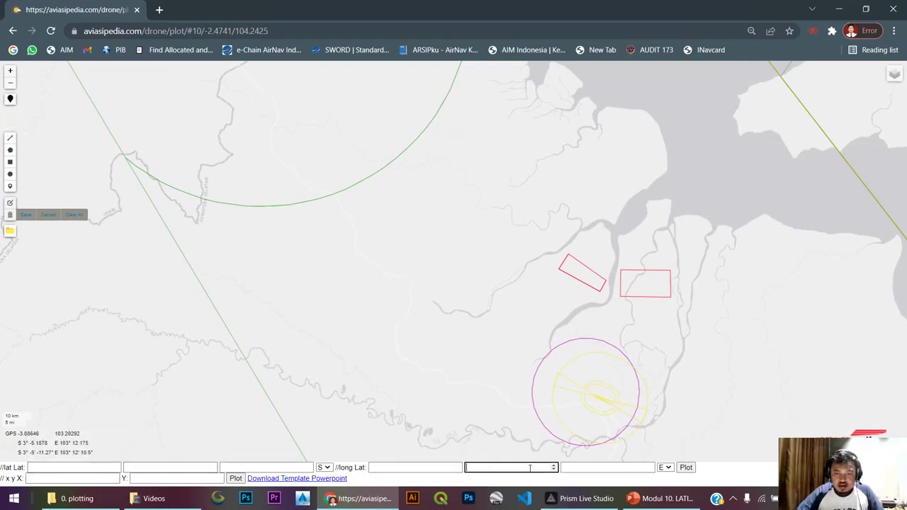
pyautogui.click(591, 466)
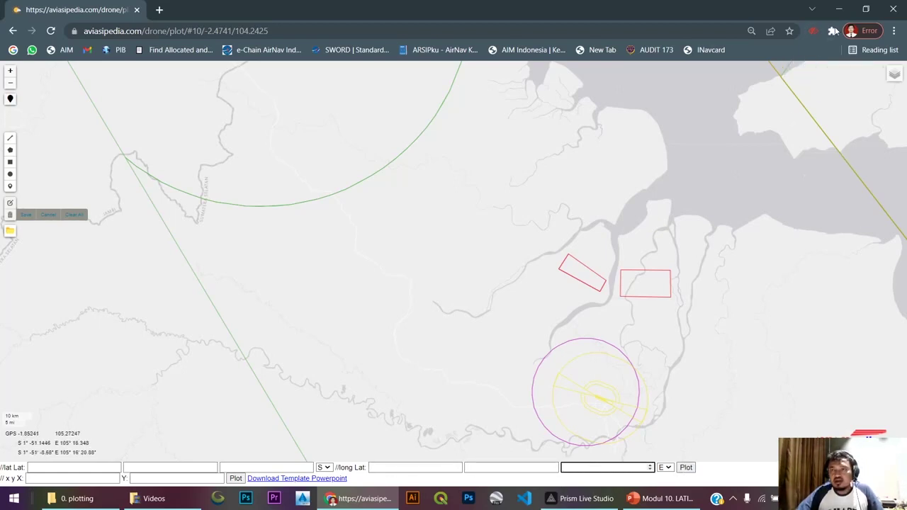
# - Restore the map window beside the case slide and enter 2°25'08.58" S as the latitude of the first coordinate
pyautogui.click(865, 9)
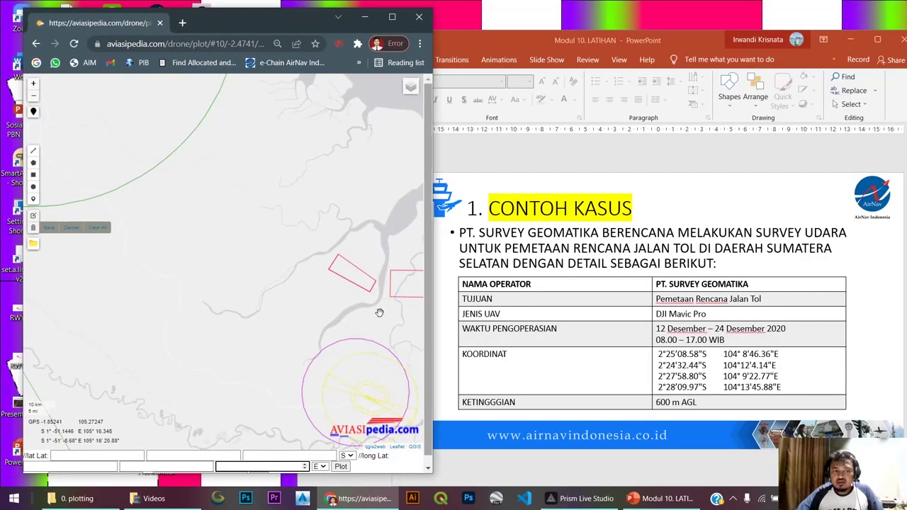
pyautogui.scroll(-1, 385, 371)
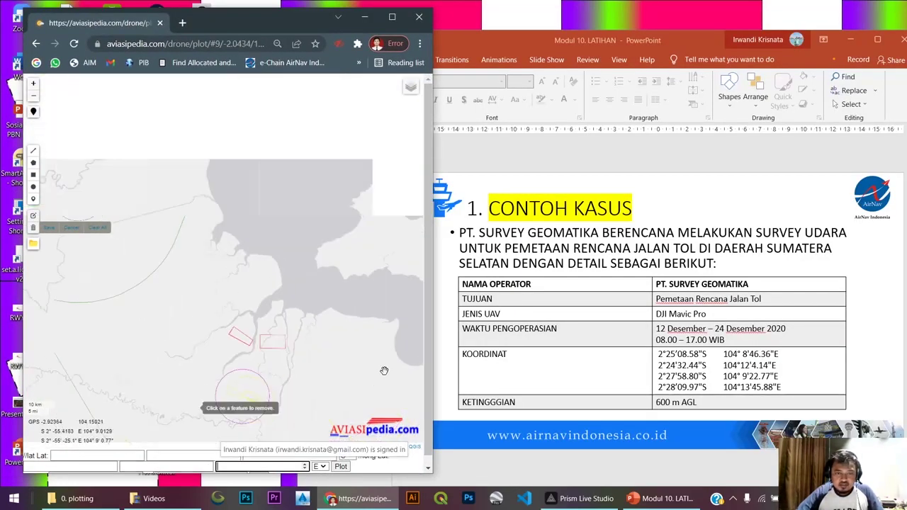
pyautogui.scroll(-1, 427, 389)
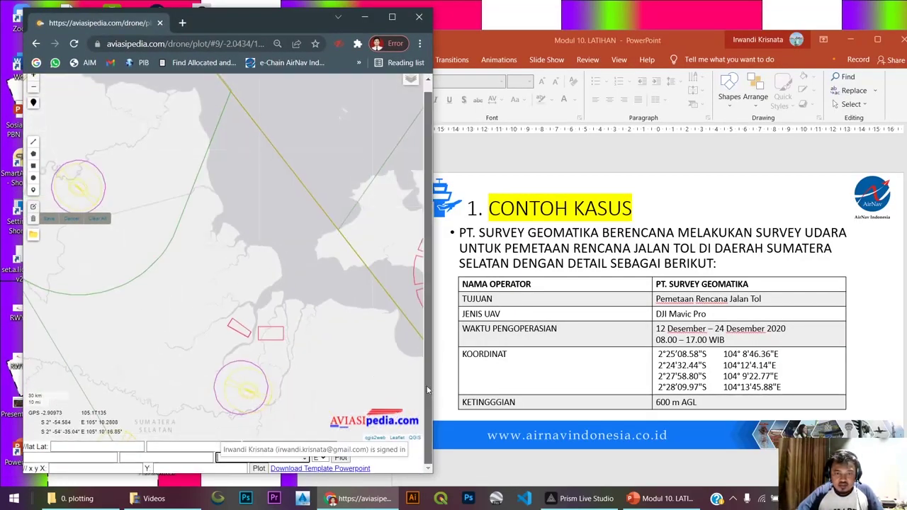
pyautogui.click(87, 446)
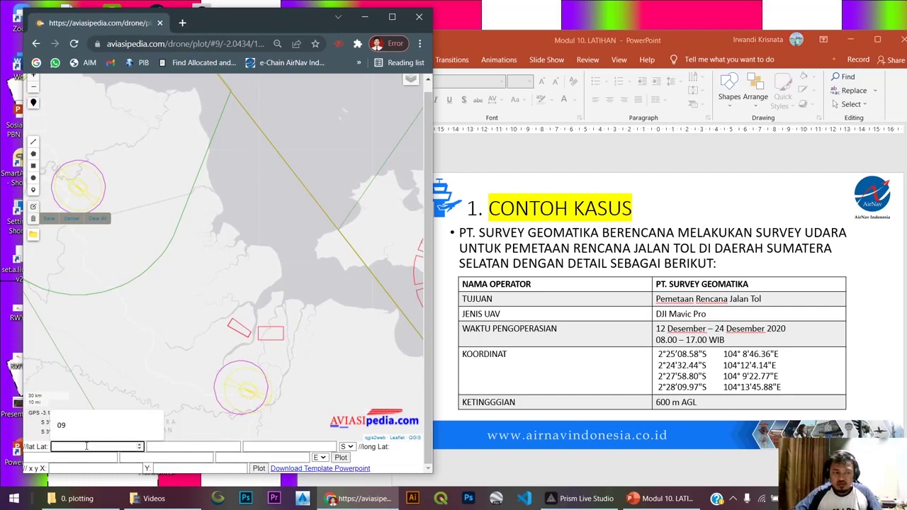
pyautogui.write('2')
pyautogui.press('Tab')
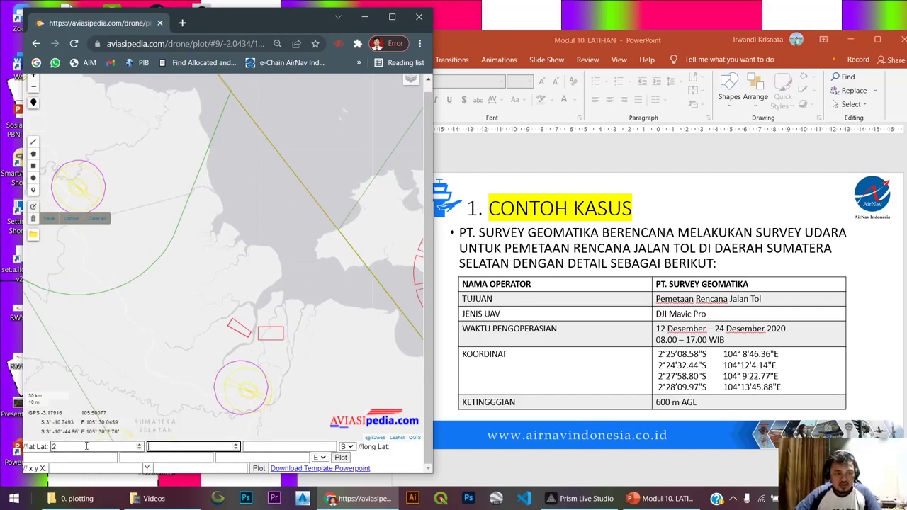
pyautogui.write('25')
pyautogui.press('Tab')
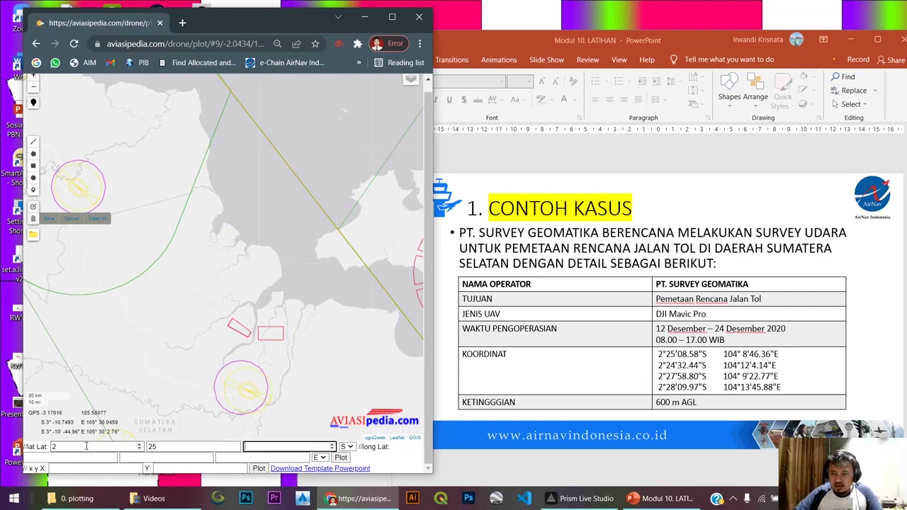
pyautogui.write('08.5')
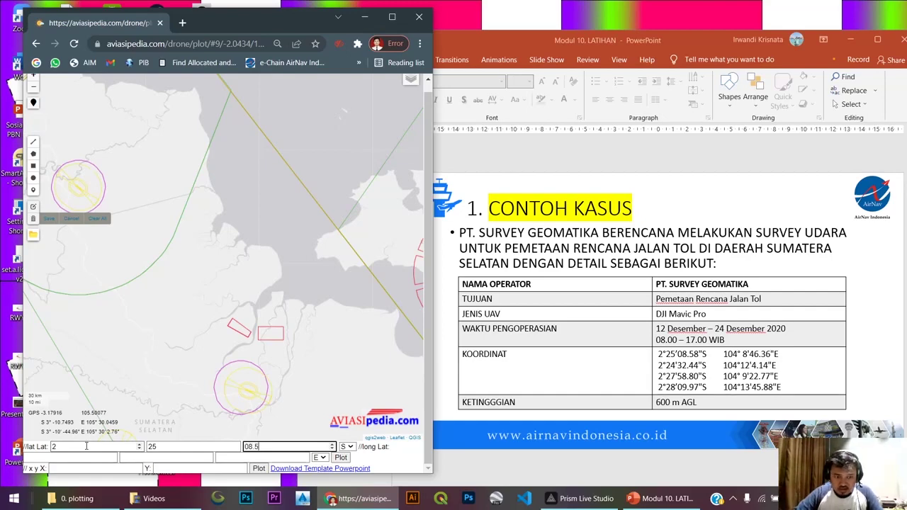
pyautogui.write('8')
# - Enter the first coordinate's longitude as 104°8'46" E and plot the point on the map
pyautogui.press('Tab')
pyautogui.press('Tab')
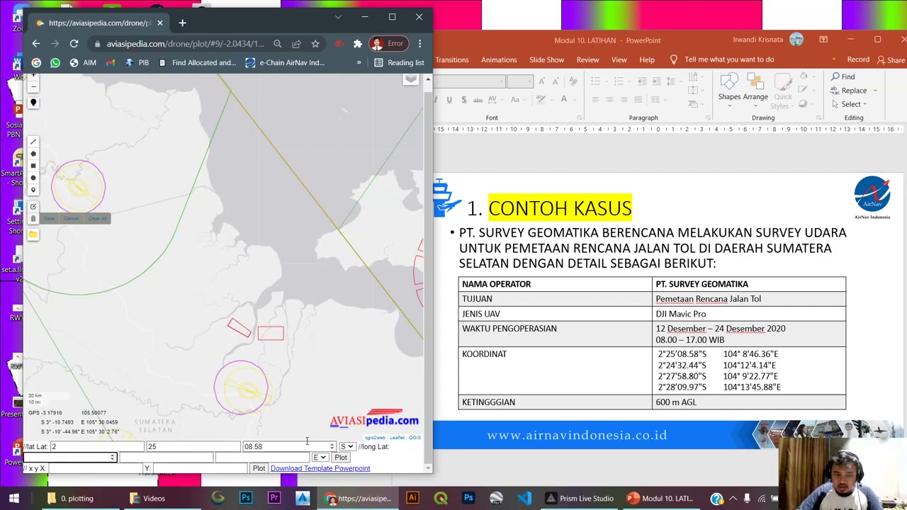
pyautogui.write('10')
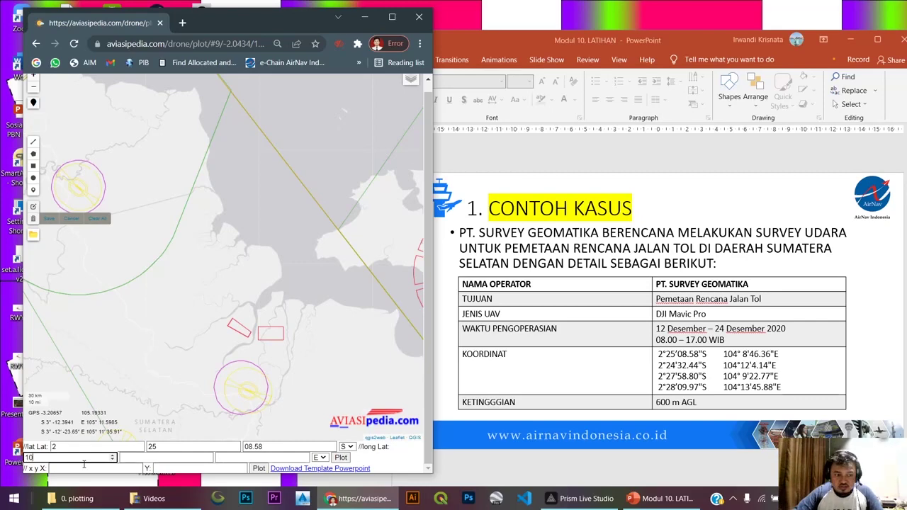
pyautogui.write('4')
pyautogui.press('Tab')
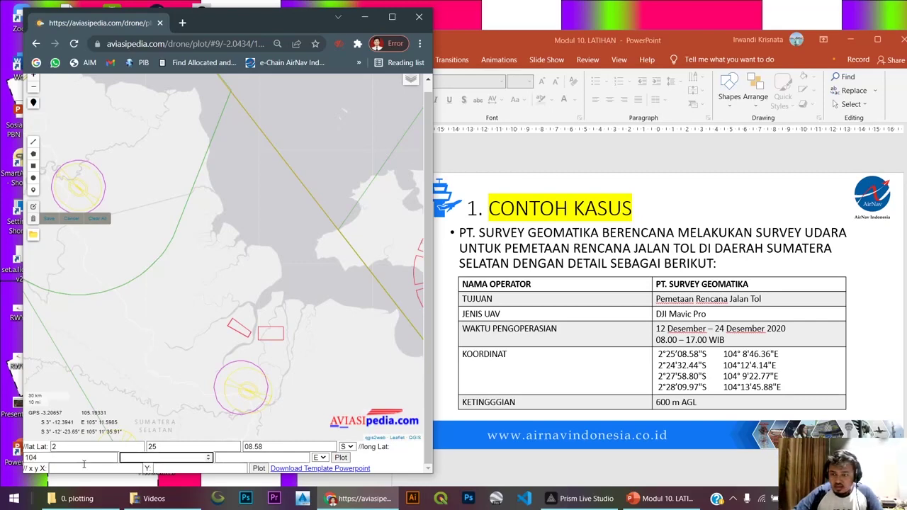
pyautogui.write('8')
pyautogui.press('Tab')
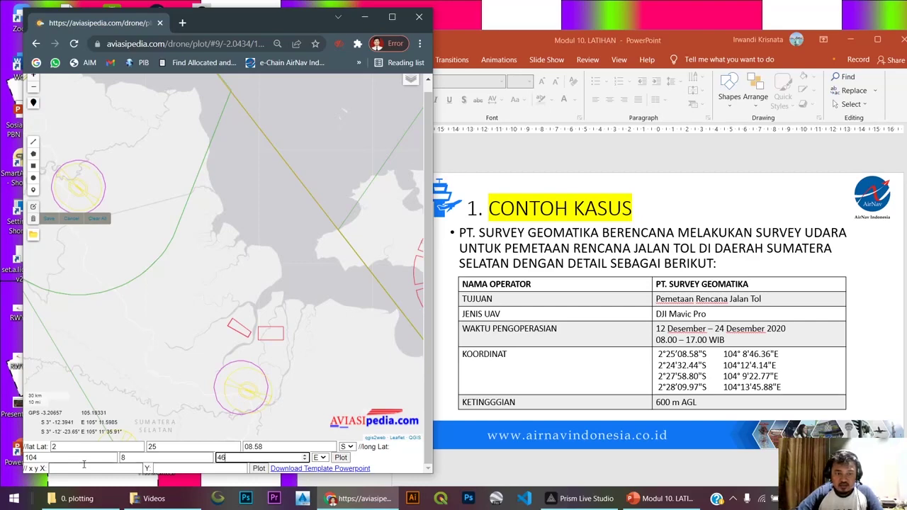
pyautogui.click(340, 458)
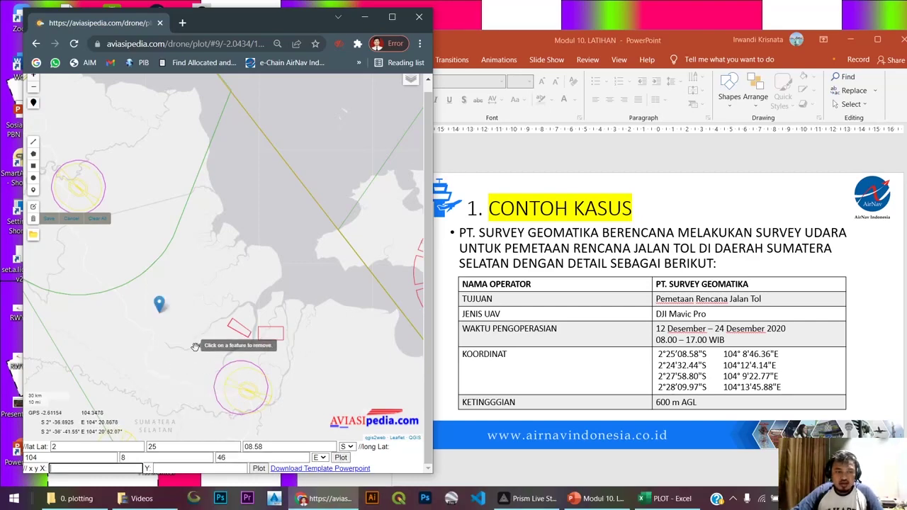
# - Set the latitude to 2°24'32.44" S for the case's second coordinate
pyautogui.click(60, 447)
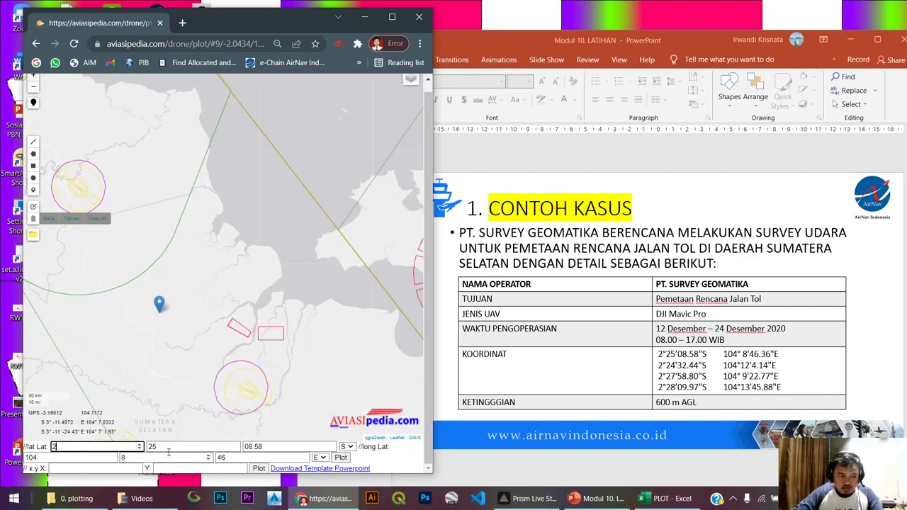
pyautogui.press('Tab')
pyautogui.write('24')
pyautogui.press('Tab')
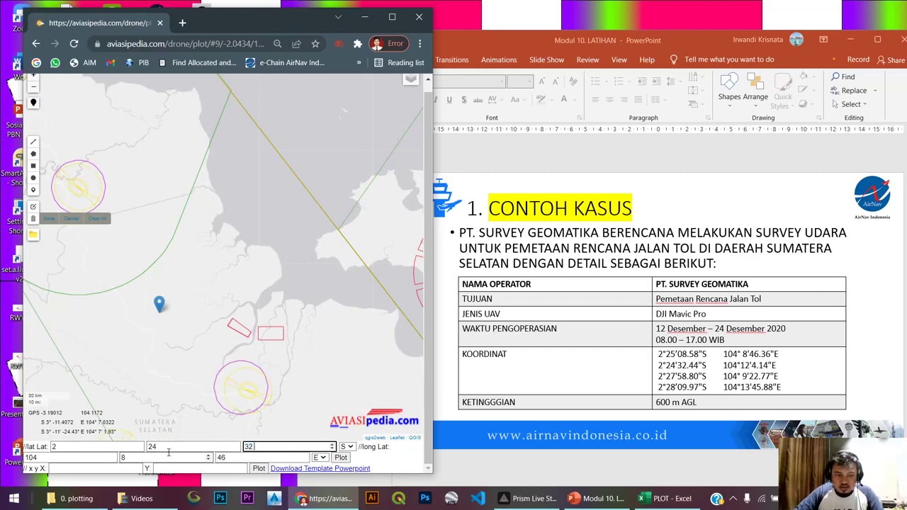
pyautogui.write('32.44')
pyautogui.press('Tab')
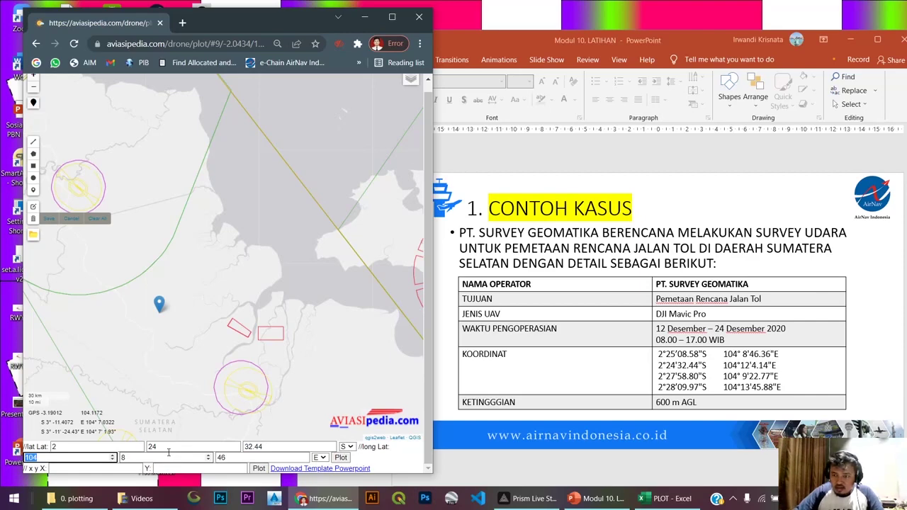
# - Set the longitude to 104°12'4.14" E and plot the second coordinate
pyautogui.write('104')
pyautogui.press('Tab')
pyautogui.write('12')
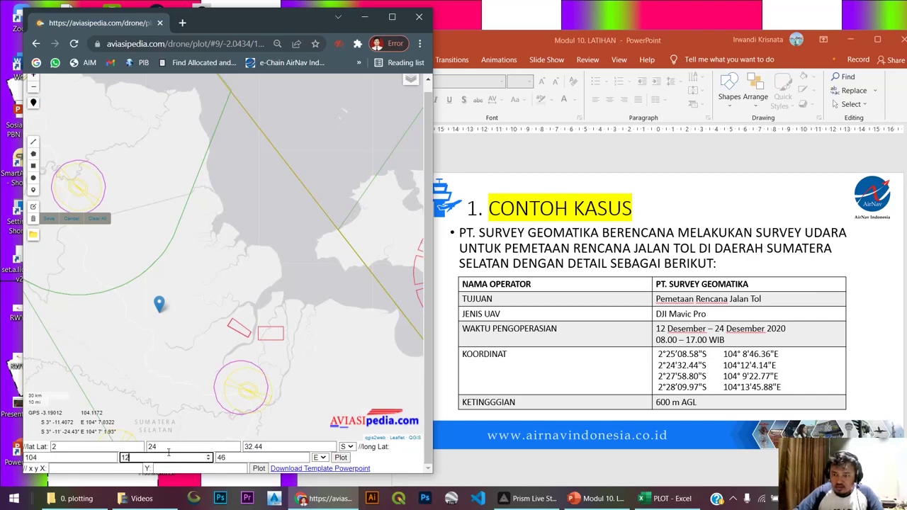
pyautogui.press('Tab')
pyautogui.write('4')
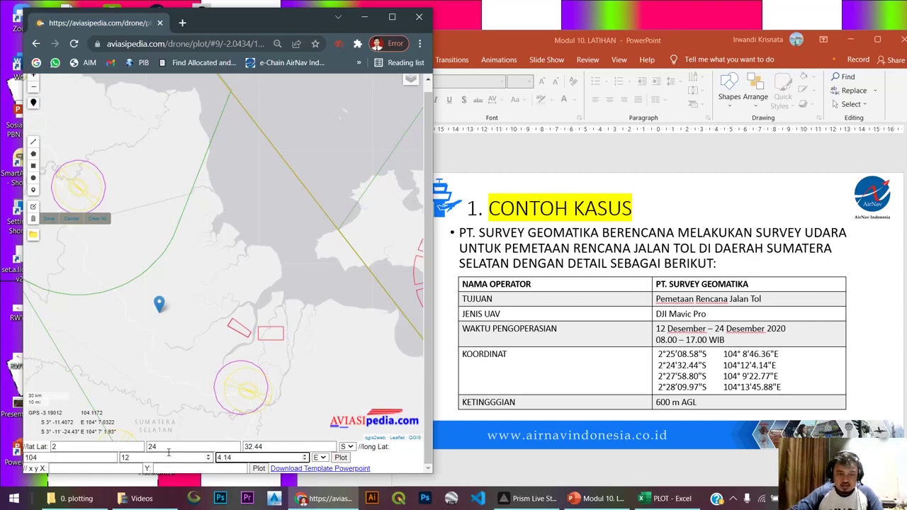
pyautogui.write('.14')
pyautogui.press('Tab')
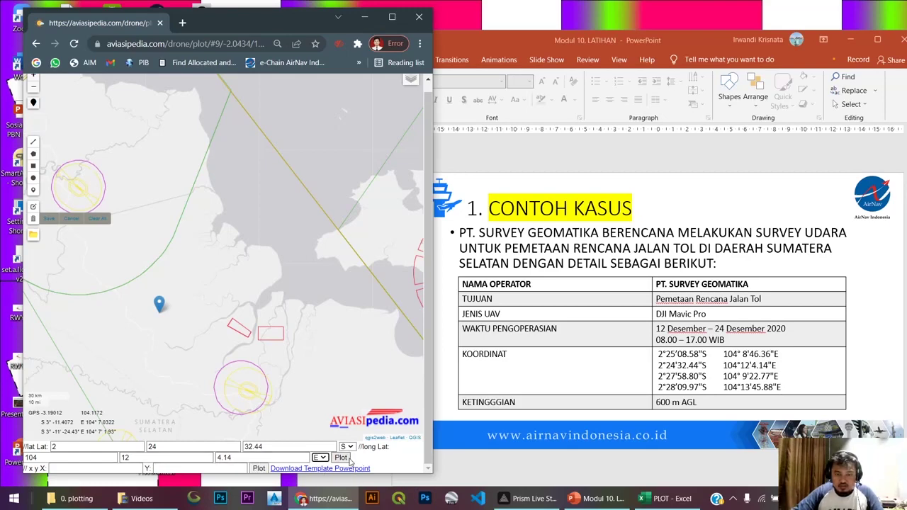
pyautogui.press('Tab')
pyautogui.press('Return')
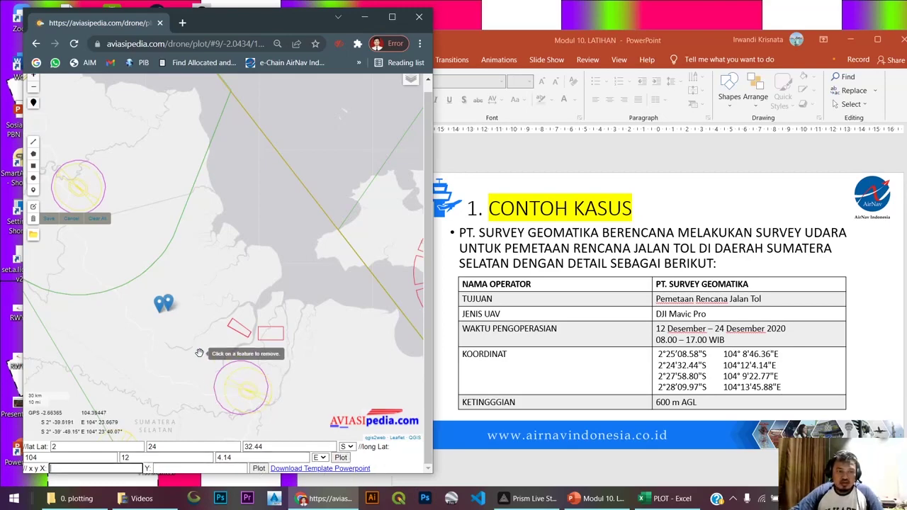
# - Set the latitude minutes to 27 for the case's third coordinate
pyautogui.doubleClick(64, 448)
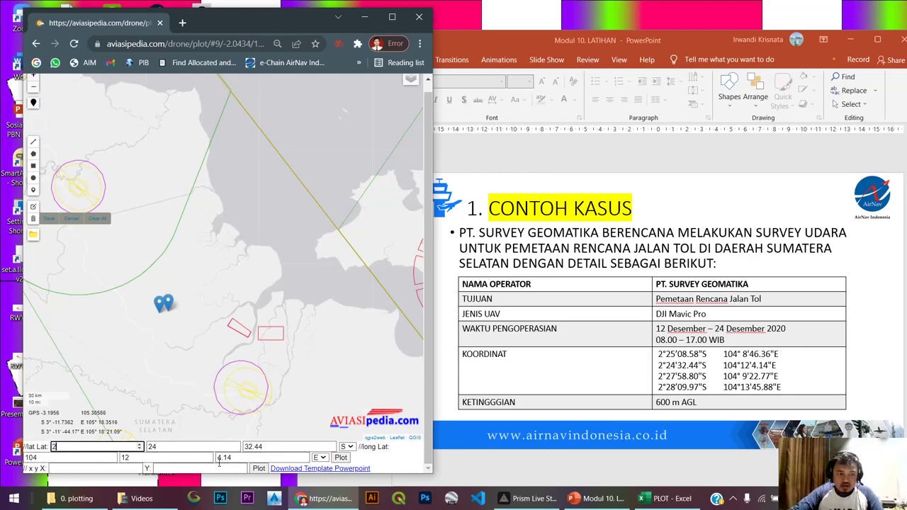
pyautogui.press('Tab')
pyautogui.write('27')
pyautogui.press('Tab')
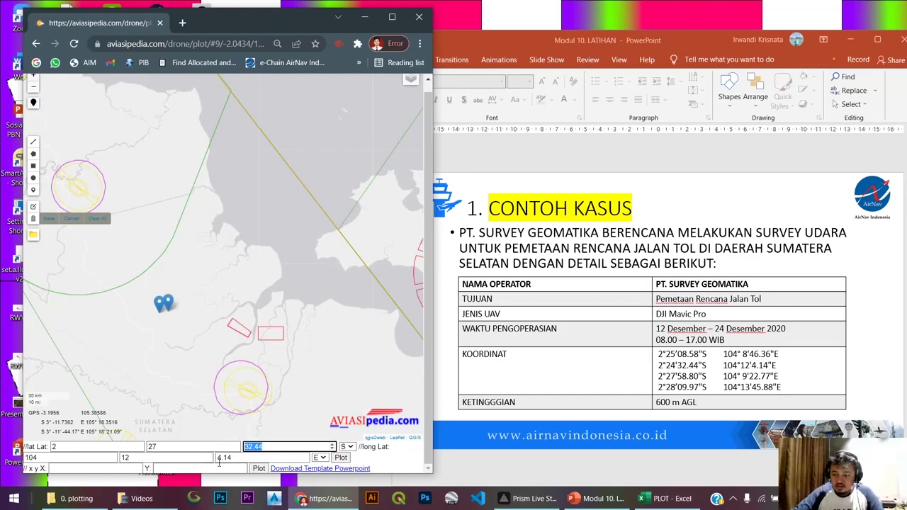
pyautogui.write('32.44')
pyautogui.press('Tab')
pyautogui.press('Tab')
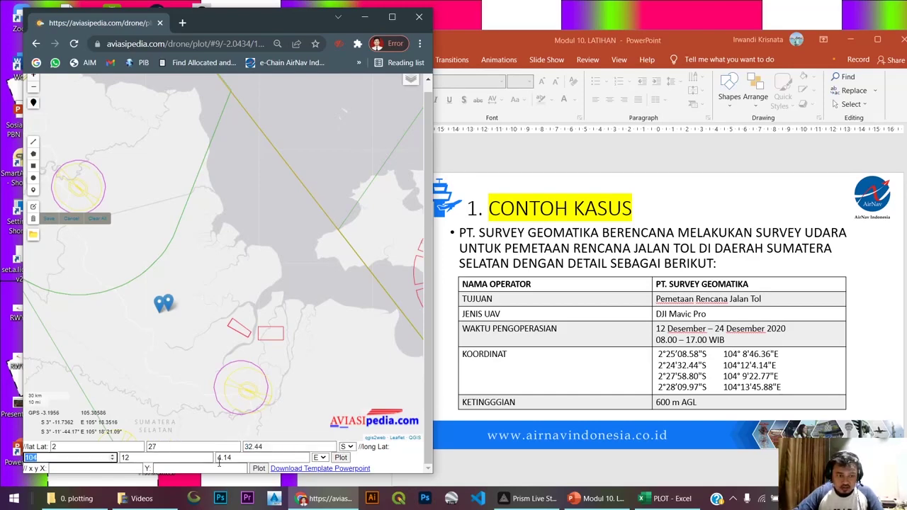
# - Enter longitude 104°9'22.77" E, set the latitude seconds to 58.8, and plot the third coordinate
pyautogui.write('104')
pyautogui.press('Tab')
pyautogui.write('1')
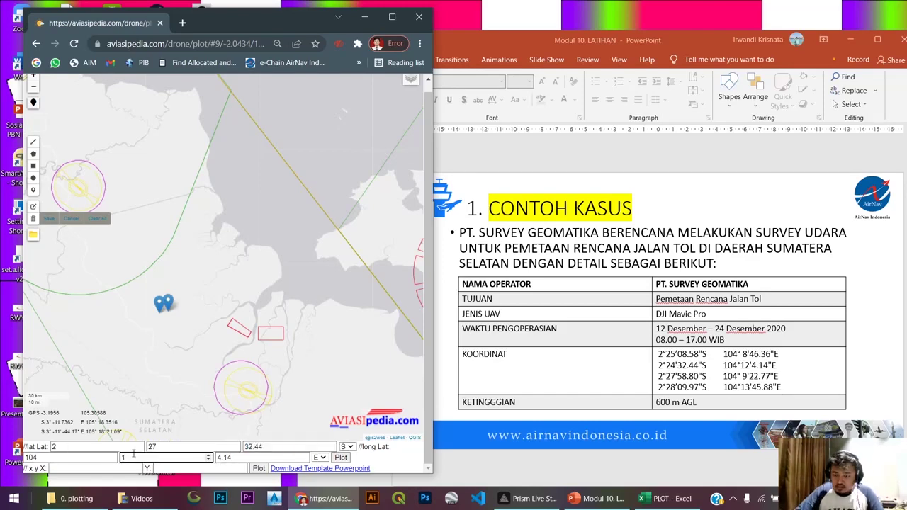
pyautogui.press('BackSpace')
pyautogui.write('9')
pyautogui.press('Tab')
pyautogui.write('22')
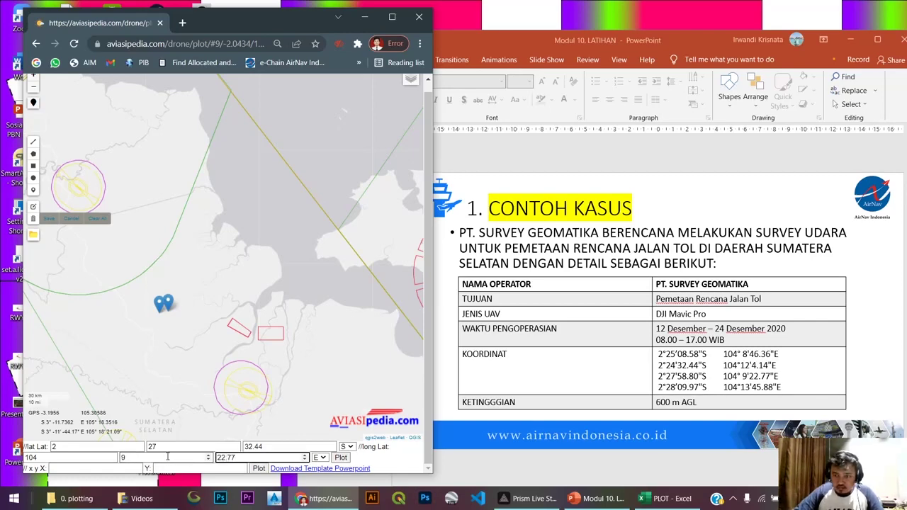
pyautogui.doubleClick(253, 447)
pyautogui.write('58.8')
pyautogui.click(341, 457)
# - Plot the fourth coordinate with latitude 2°28'9.97" S and longitude 104°13'45.88" E
pyautogui.click(78, 447)
pyautogui.press('Tab')
pyautogui.write('28')
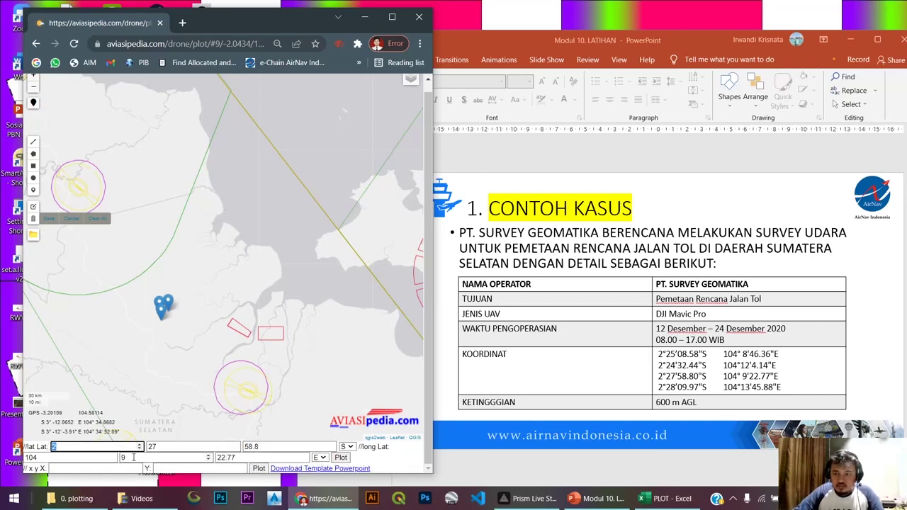
pyautogui.press('Tab')
pyautogui.press('Tab')
pyautogui.press('Tab')
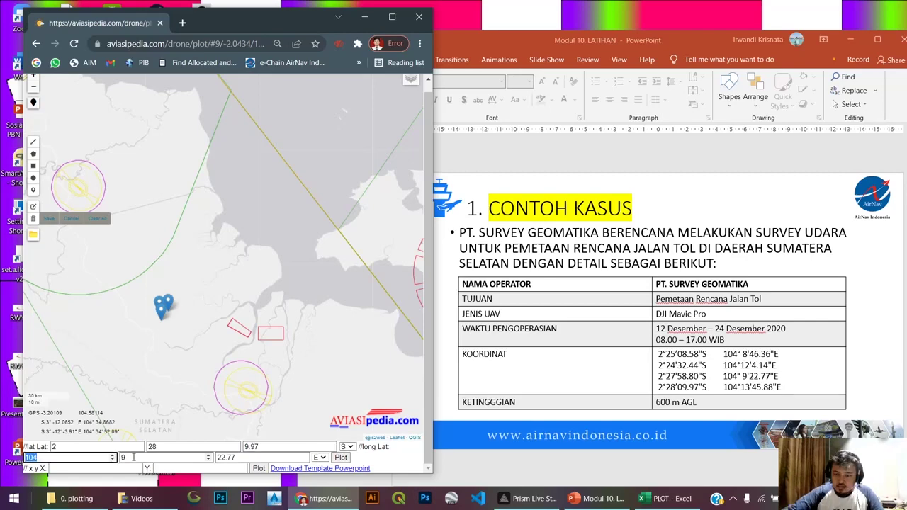
pyautogui.press('Tab')
pyautogui.write('13')
pyautogui.press('Tab')
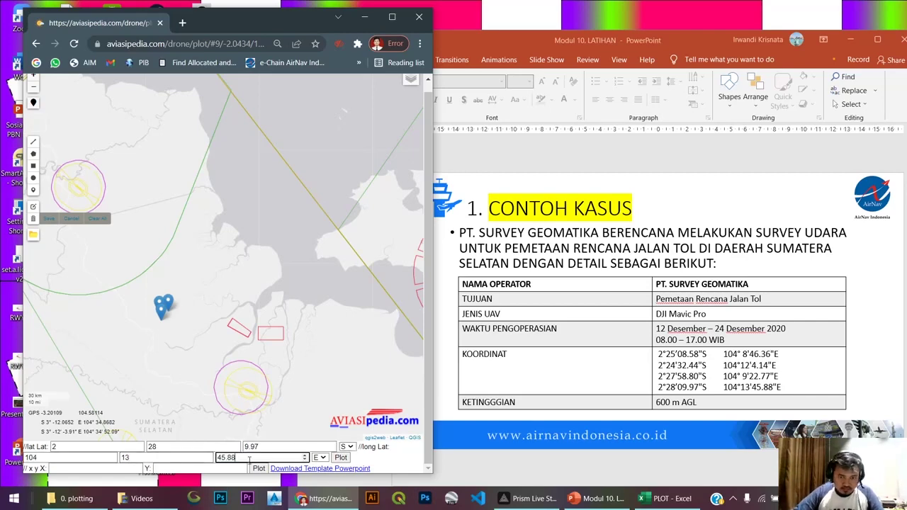
pyautogui.press('Return')
# - Clear the decimal X and Y coordinate values
pyautogui.doubleClick(106, 469)
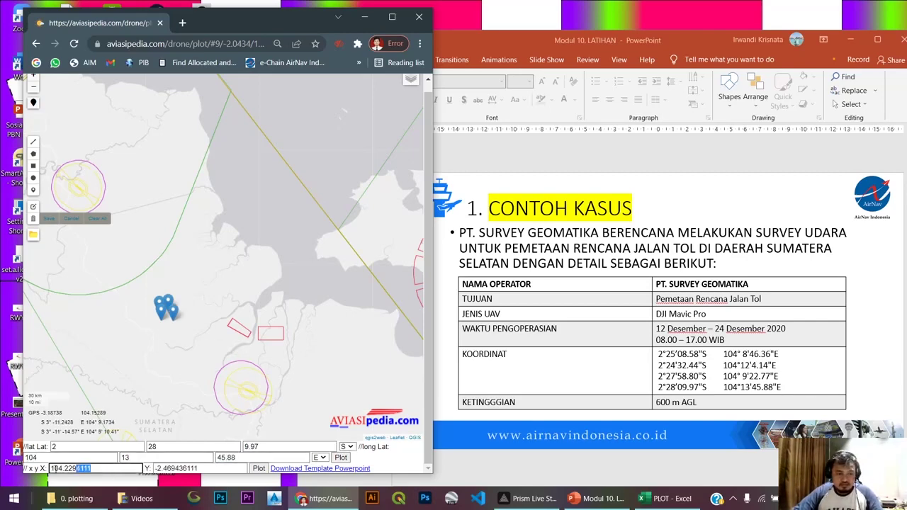
pyautogui.press('BackSpace')
pyautogui.doubleClick(184, 469)
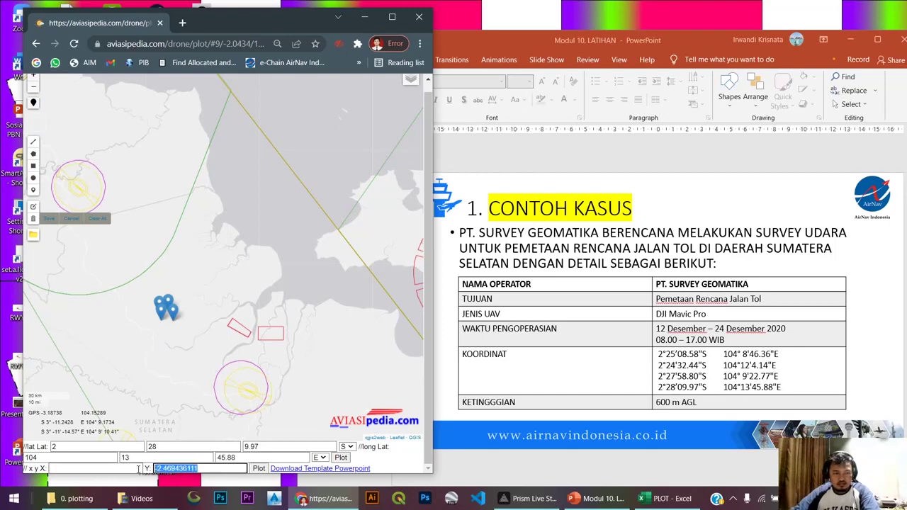
pyautogui.press('BackSpace')
# - Draw a polygon through the four plotted coordinate markers to outline the survey area
pyautogui.click(391, 17)
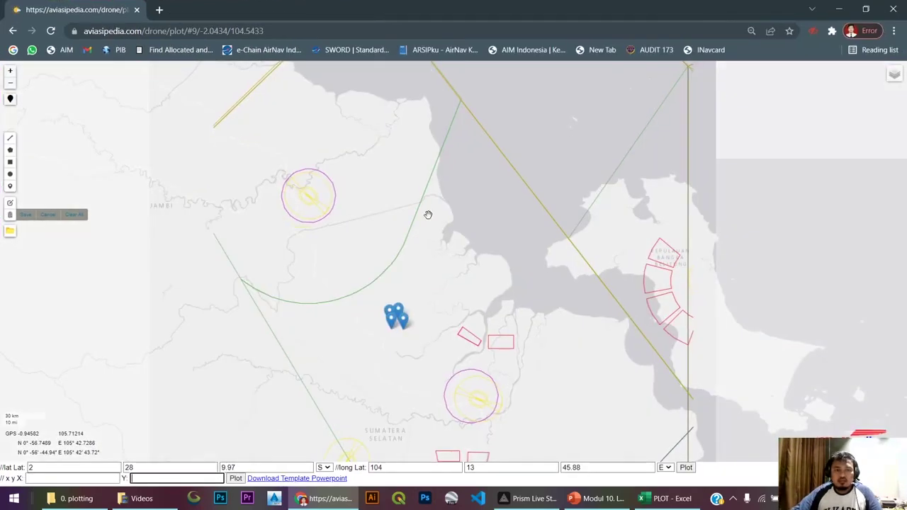
pyautogui.scroll(1, 404, 337)
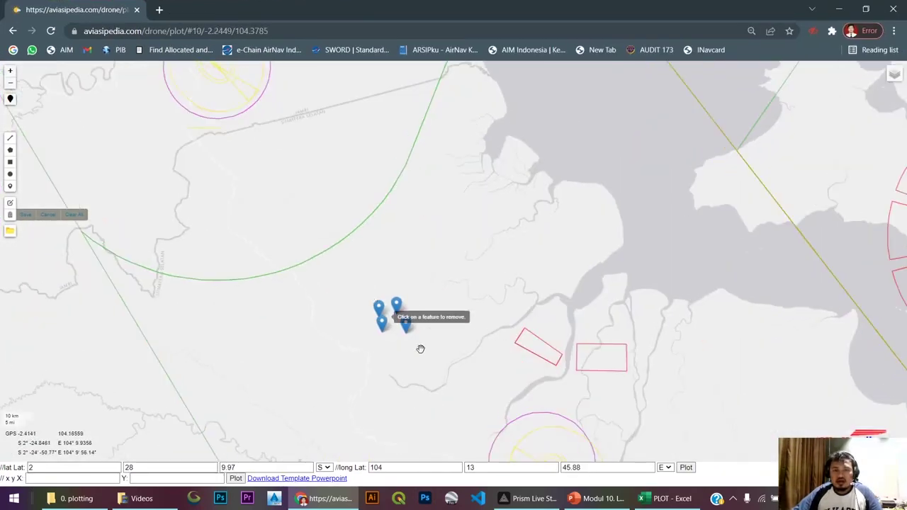
pyautogui.moveTo(401, 361); pyautogui.dragTo(321, 236)
pyautogui.scroll(1, 322, 238)
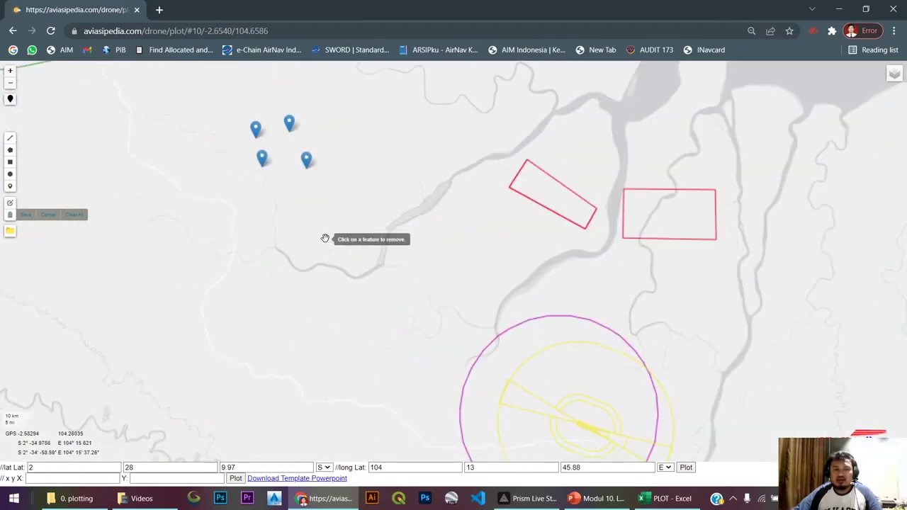
pyautogui.scroll(-1, 325, 238)
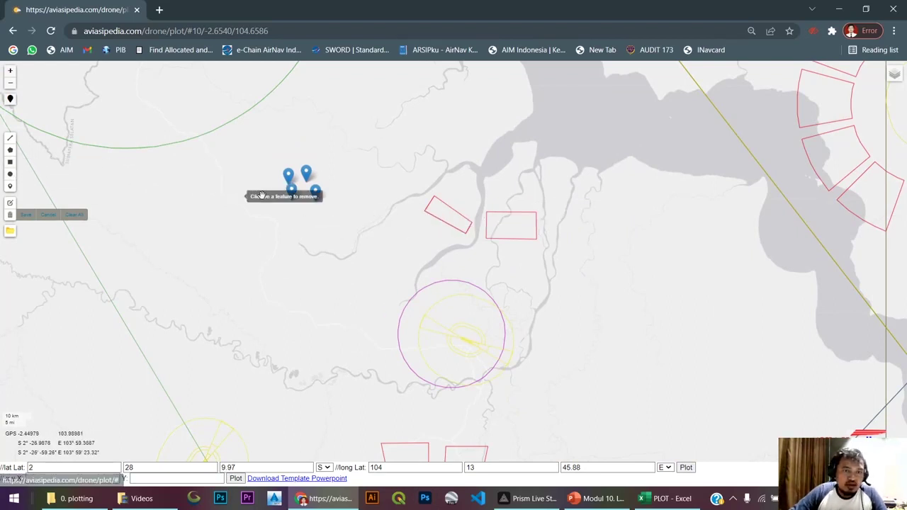
pyautogui.scroll(1, 232, 188)
pyautogui.scroll(1, 314, 188)
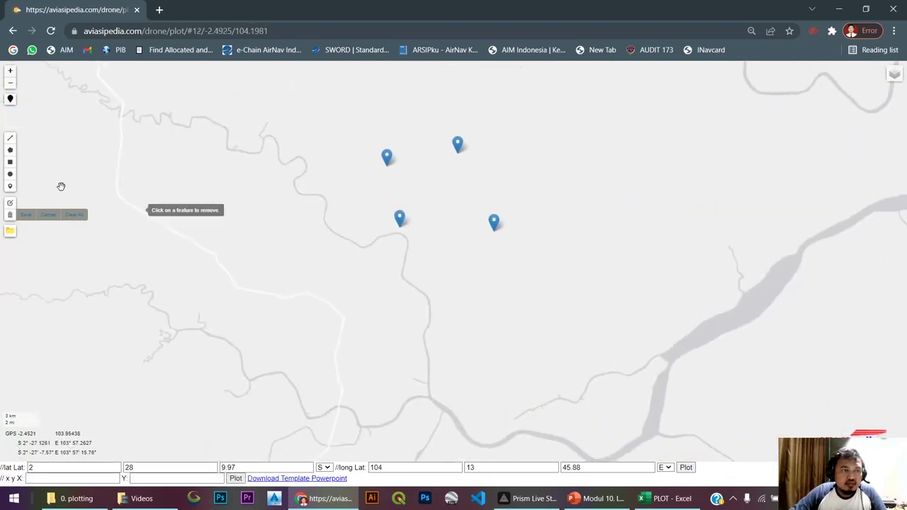
pyautogui.click(10, 150)
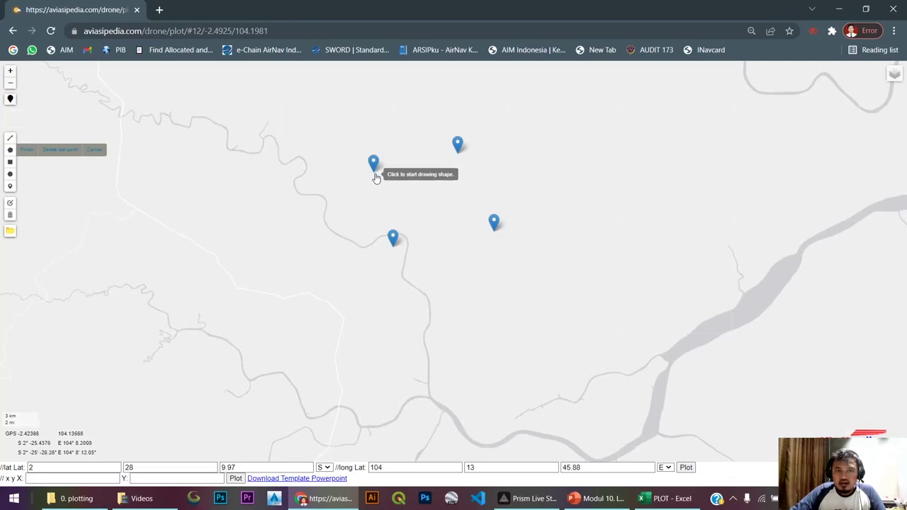
pyautogui.click(373, 173)
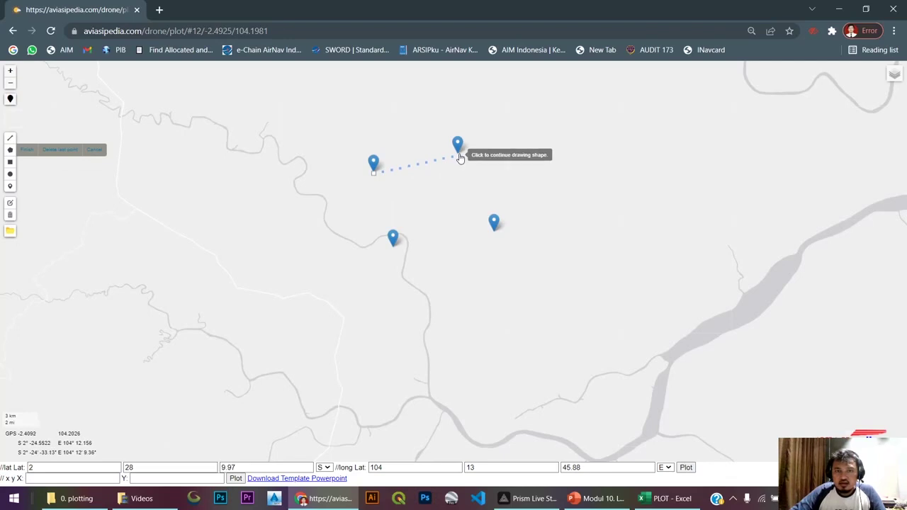
pyautogui.click(459, 153)
pyautogui.click(494, 229)
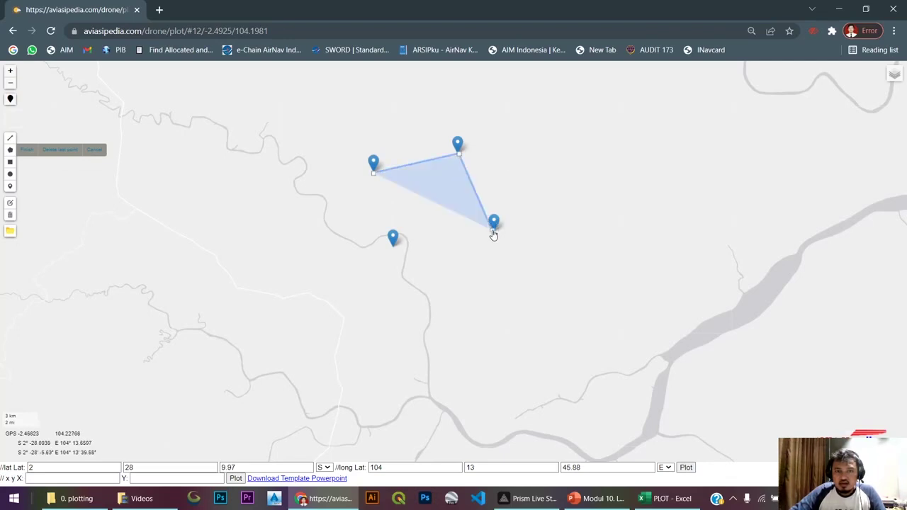
pyautogui.click(393, 245)
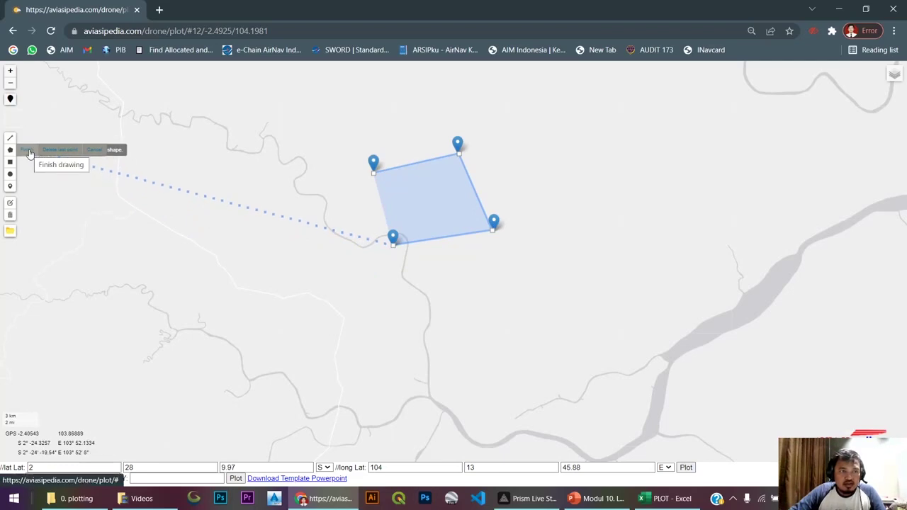
# - Delete the four point markers from the map, keeping the survey polygon
pyautogui.click(9, 214)
pyautogui.click(373, 163)
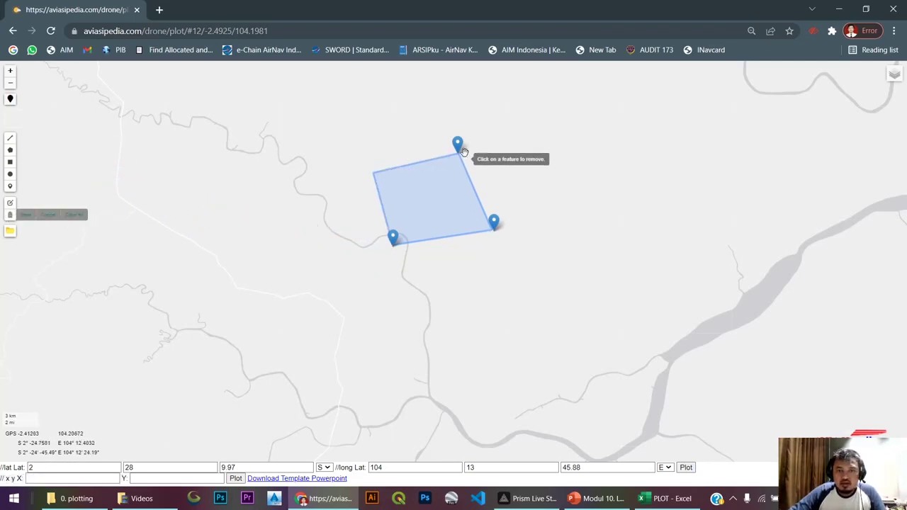
pyautogui.click(458, 146)
pyautogui.click(494, 223)
pyautogui.click(392, 238)
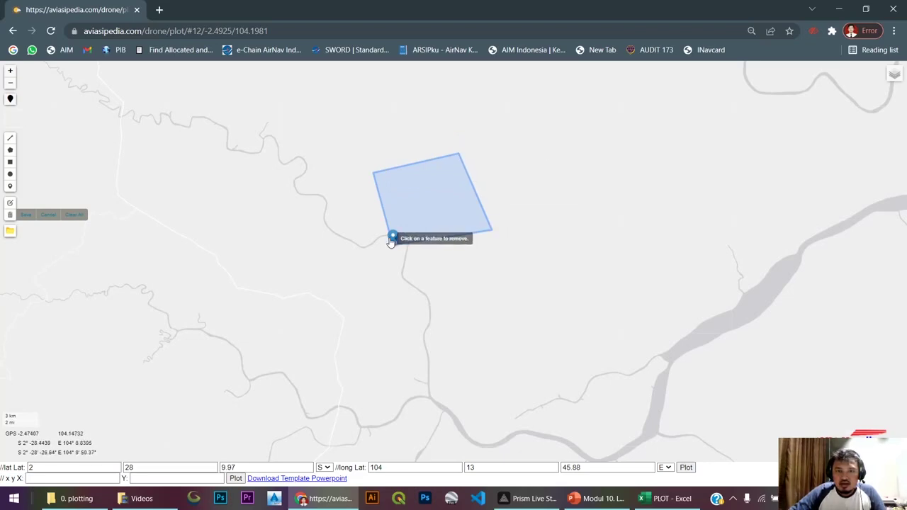
# - Examine where the survey polygon lies relative to the surrounding airspace boundaries and restricted areas
pyautogui.scroll(-2, 297, 280)
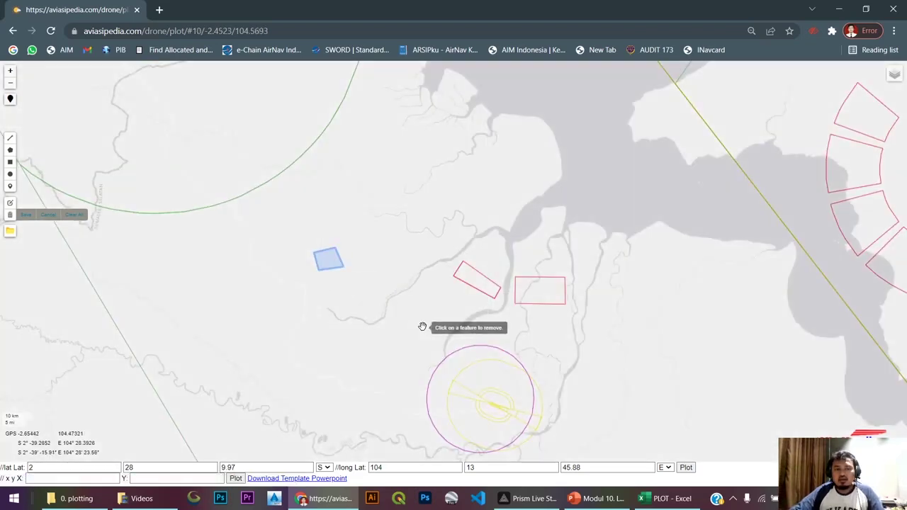
pyautogui.moveTo(406, 326); pyautogui.dragTo(282, 279)
pyautogui.scroll(-1, 389, 327)
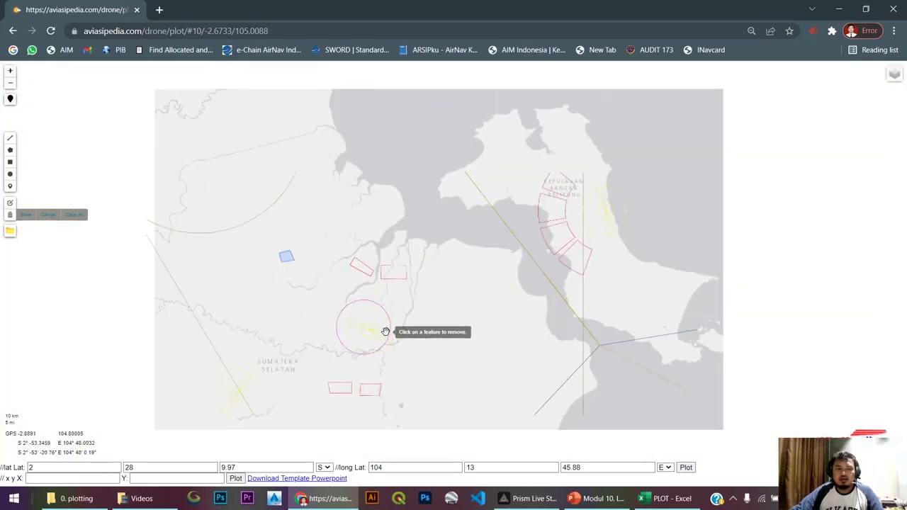
pyautogui.moveTo(387, 330); pyautogui.dragTo(421, 314)
pyautogui.scroll(1, 349, 306)
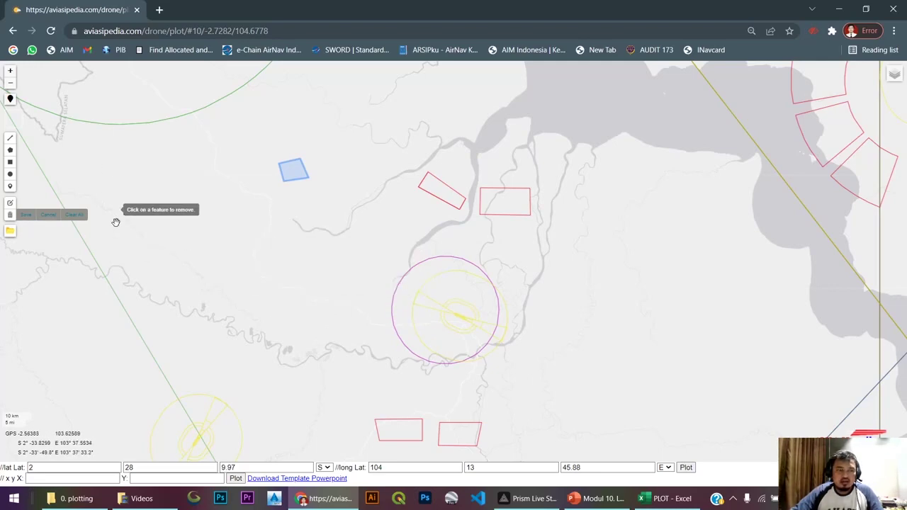
# - Switch to the PowerPoint slide with the case's decimal coordinates and arrange it side by side with the browser map
pyautogui.hotkey('alt', 'Tab')
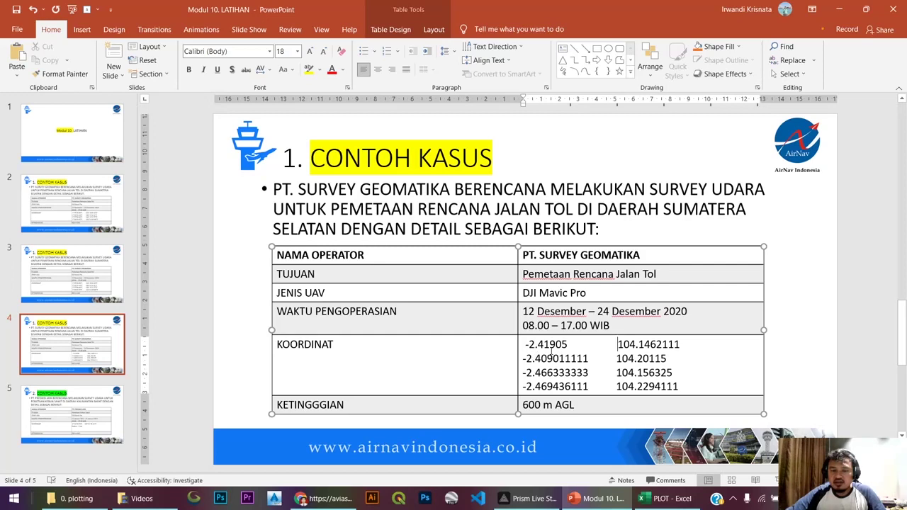
pyautogui.click(863, 10)
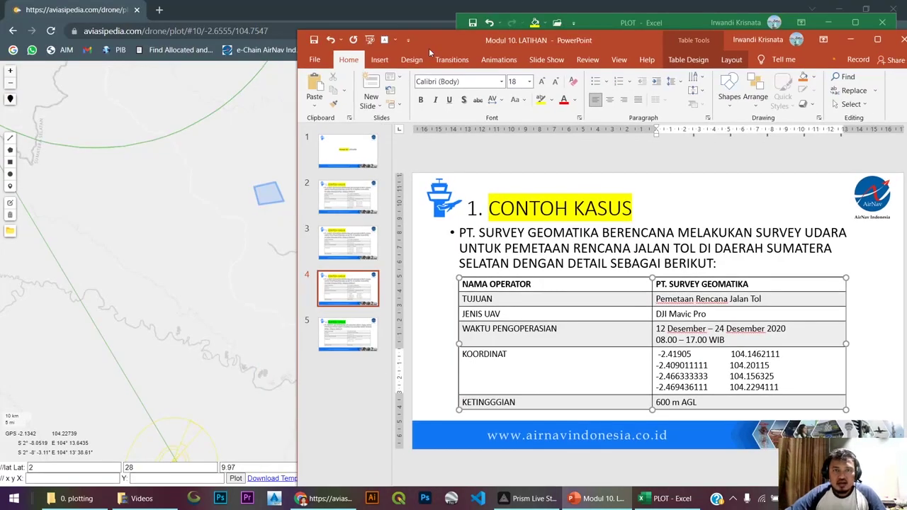
pyautogui.click(365, 6)
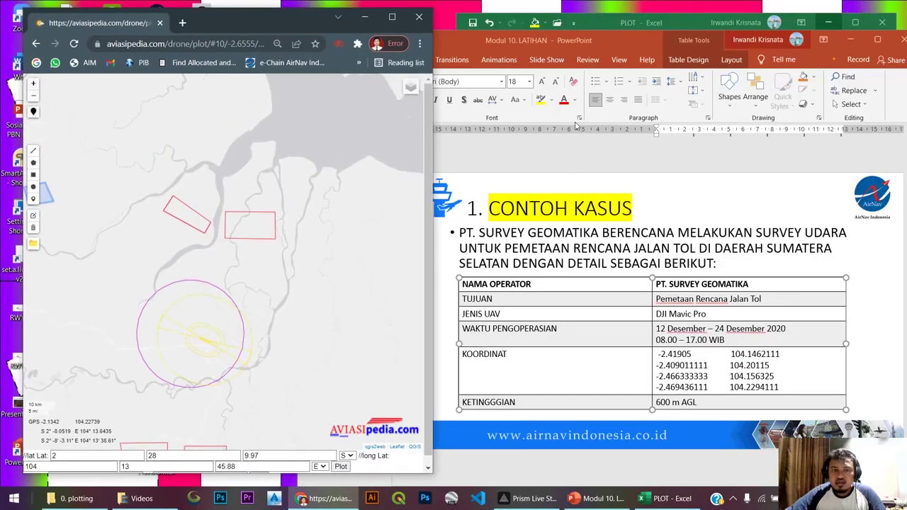
pyautogui.click(866, 8)
pyautogui.moveTo(241, 26); pyautogui.dragTo(225, 26)
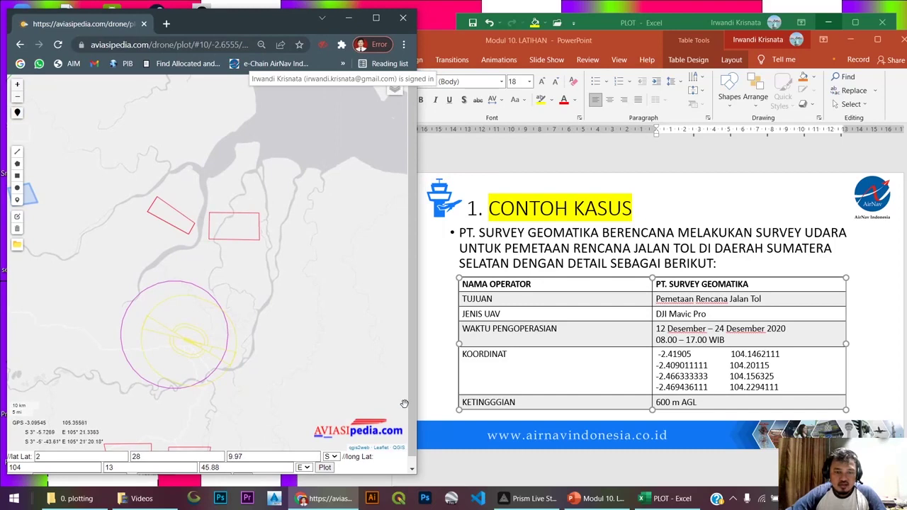
# - Delete the survey polygon from the map and save the deletion
pyautogui.scroll(-1, 407, 452)
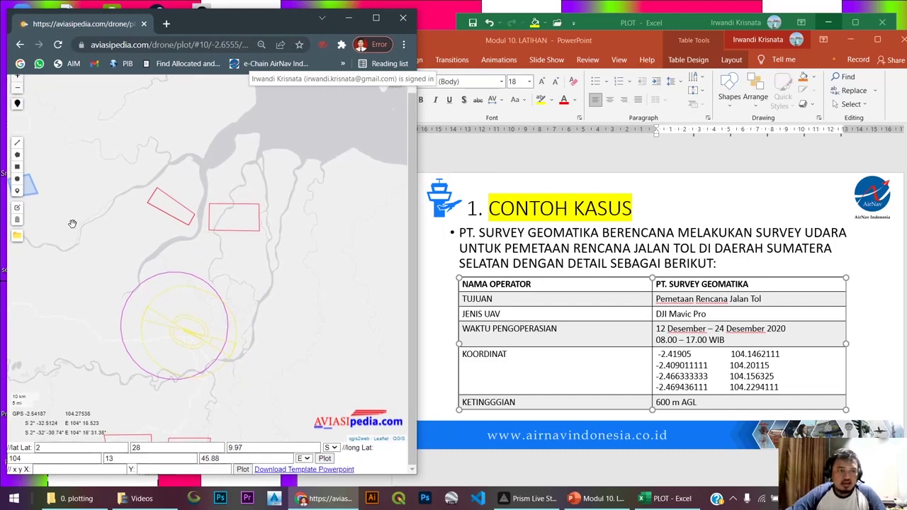
pyautogui.moveTo(86, 226); pyautogui.dragTo(243, 235)
pyautogui.click(17, 219)
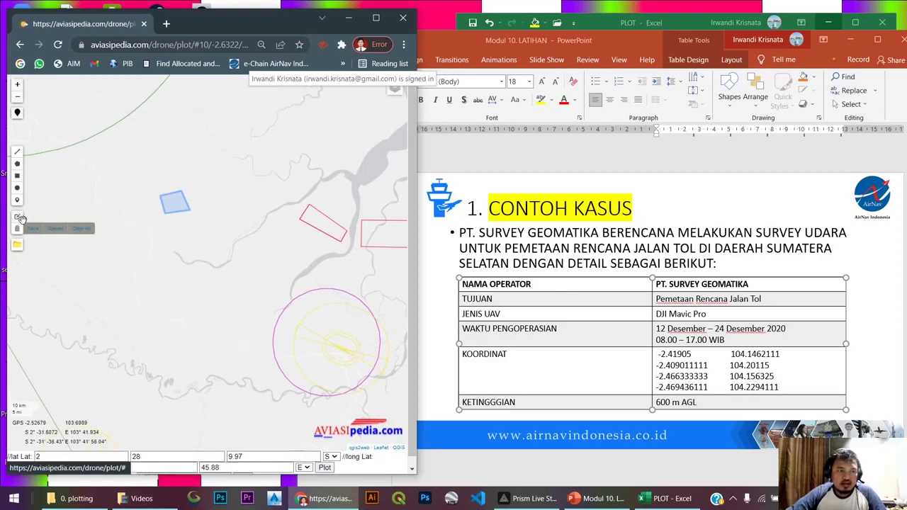
pyautogui.click(175, 205)
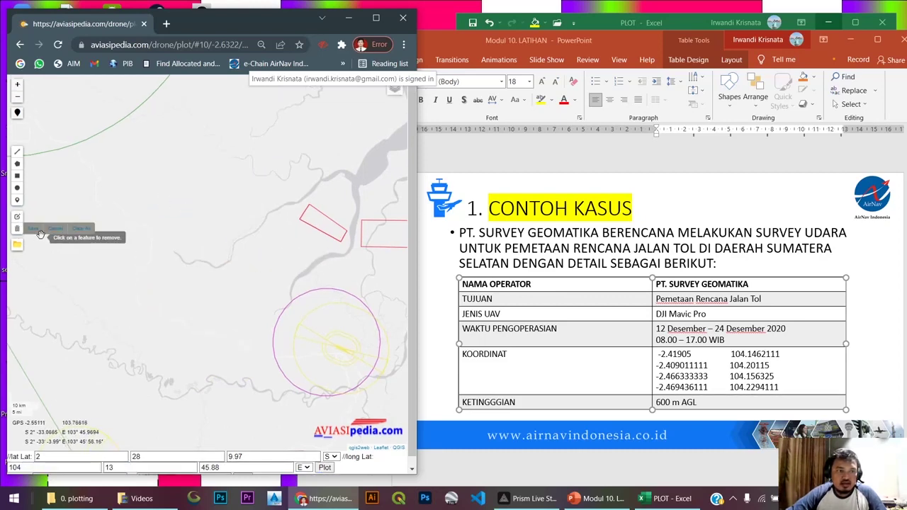
pyautogui.click(34, 231)
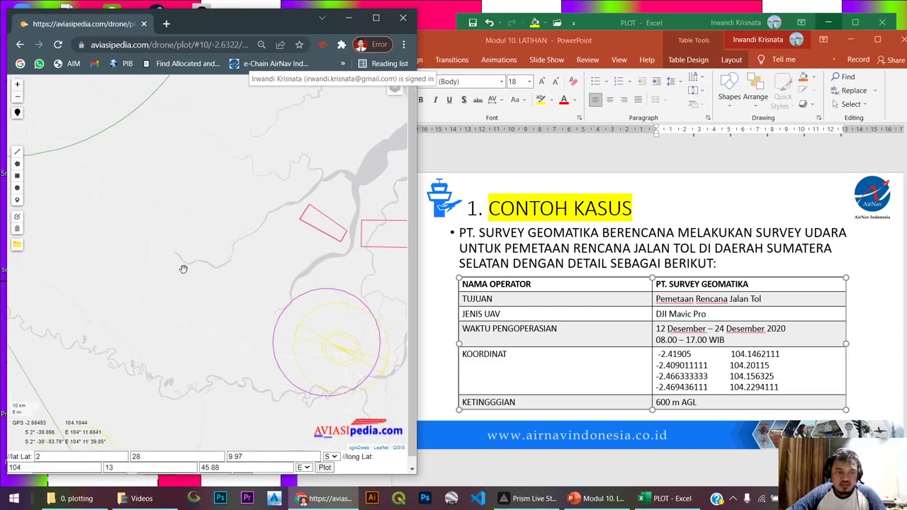
pyautogui.moveTo(182, 271); pyautogui.dragTo(189, 260)
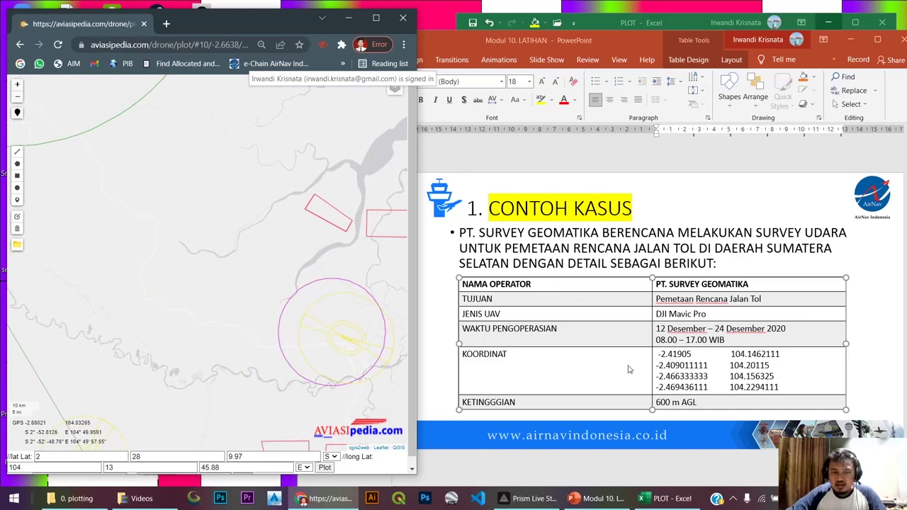
# - Clear the latitude degrees, minutes and seconds, and the longitude minutes and seconds
pyautogui.click(55, 457)
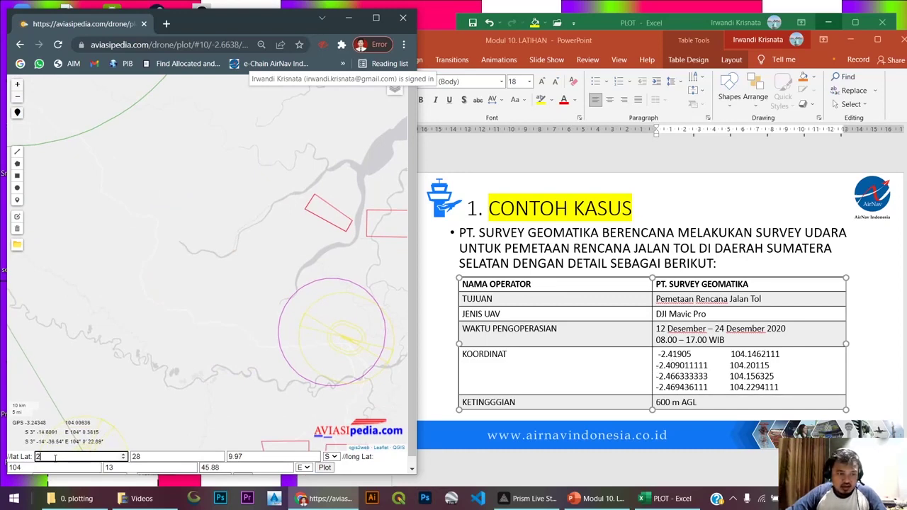
pyautogui.press('BackSpace')
pyautogui.click(153, 457)
pyautogui.press('BackSpace')
pyautogui.press('BackSpace')
pyautogui.click(250, 457)
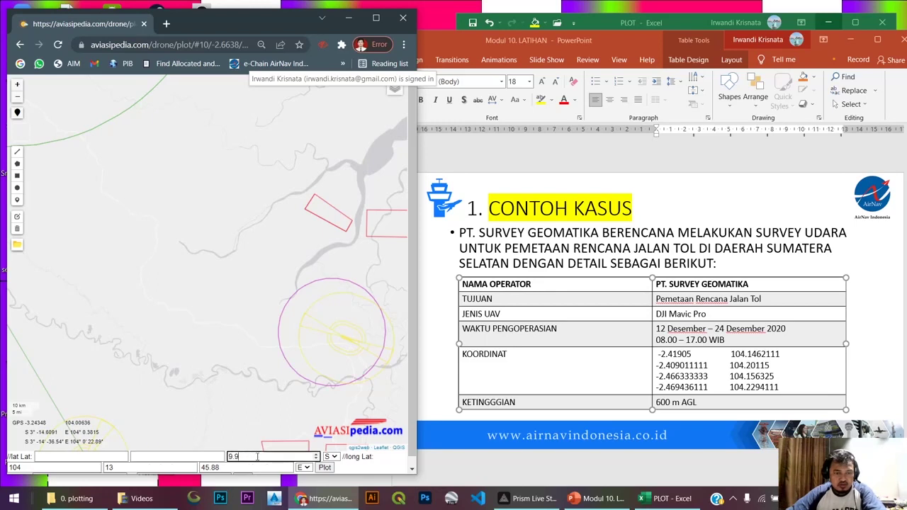
pyautogui.press('BackSpace')
pyautogui.press('BackSpace')
pyautogui.press('BackSpace')
pyautogui.scroll(-1, 219, 459)
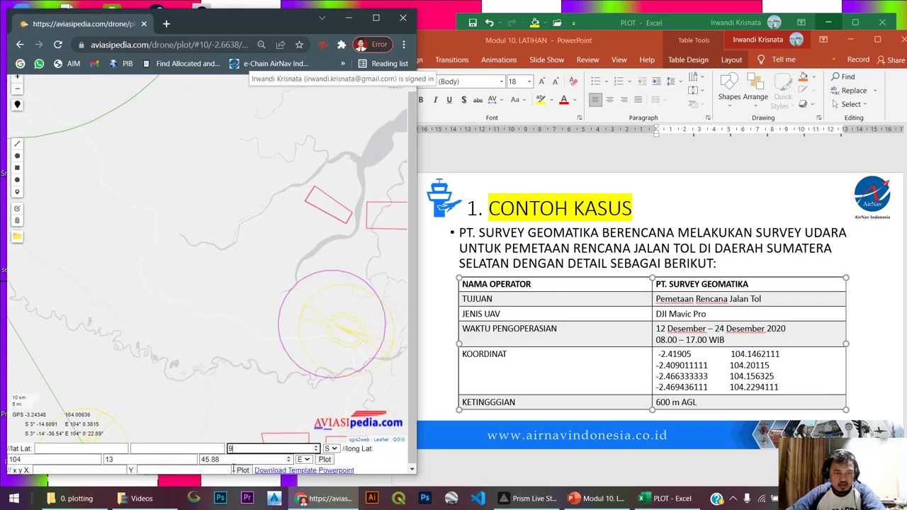
pyautogui.click(141, 457)
pyautogui.press('BackSpace')
pyautogui.press('BackSpace')
pyautogui.press('Tab')
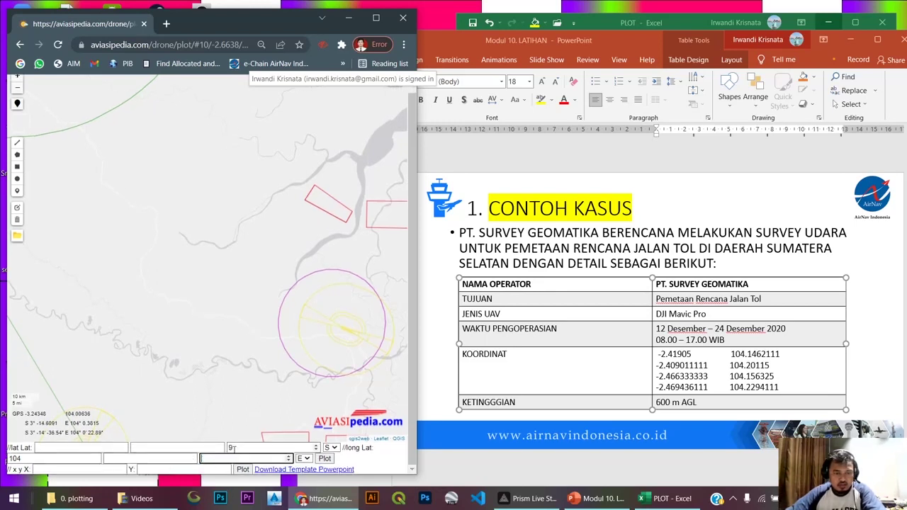
pyautogui.click(231, 447)
pyautogui.press('BackSpace')
# - Copy the first coordinate's decimal longitude 104.1462111 from the slide and paste it as the map's X value
pyautogui.click(48, 470)
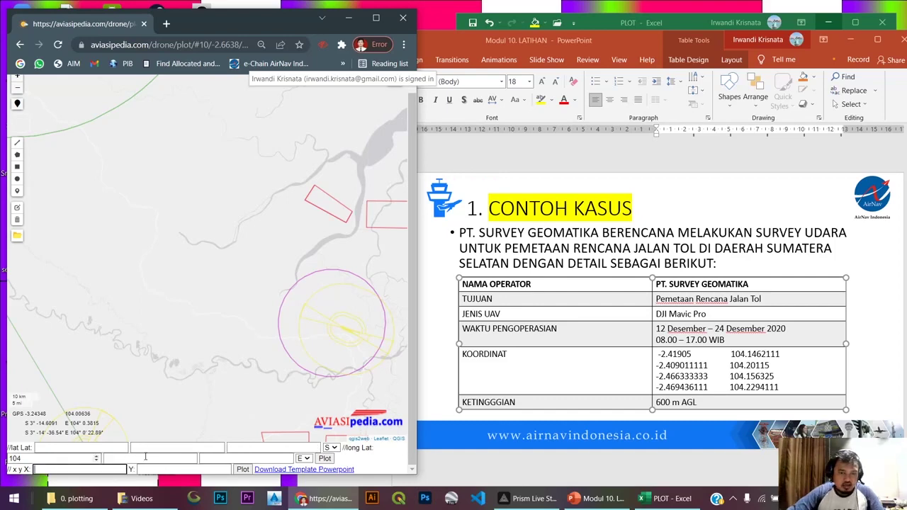
pyautogui.click(737, 359)
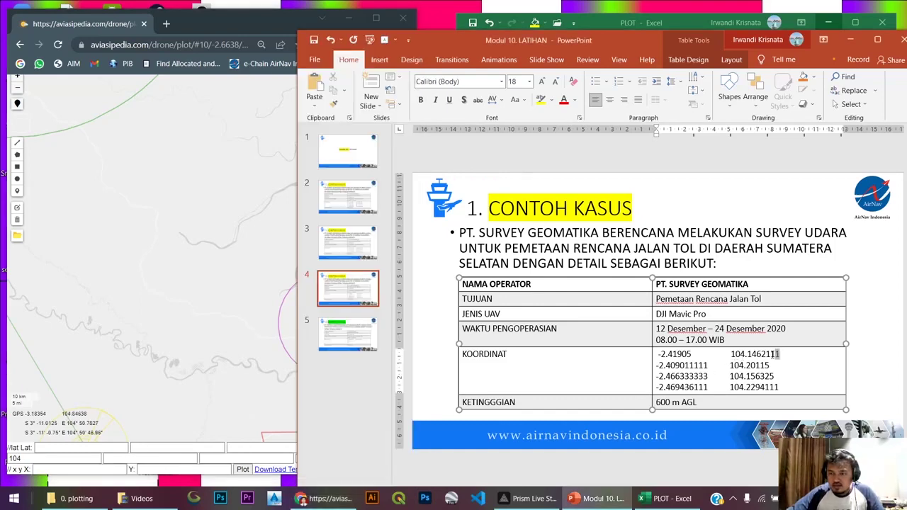
pyautogui.doubleClick(777, 353)
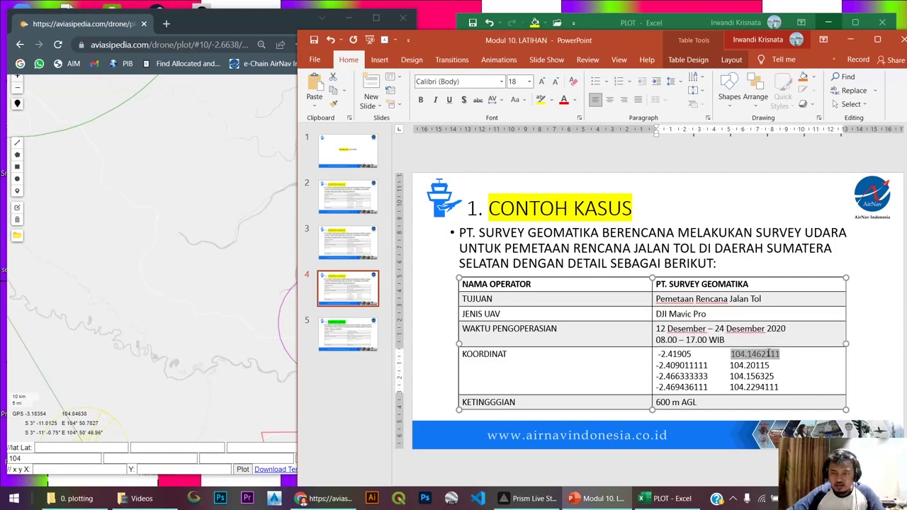
pyautogui.rightClick(768, 353)
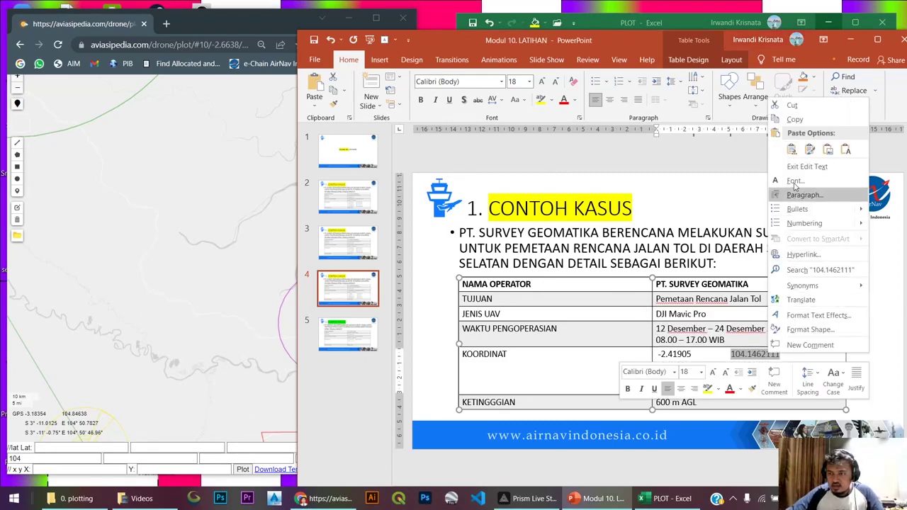
pyautogui.click(789, 121)
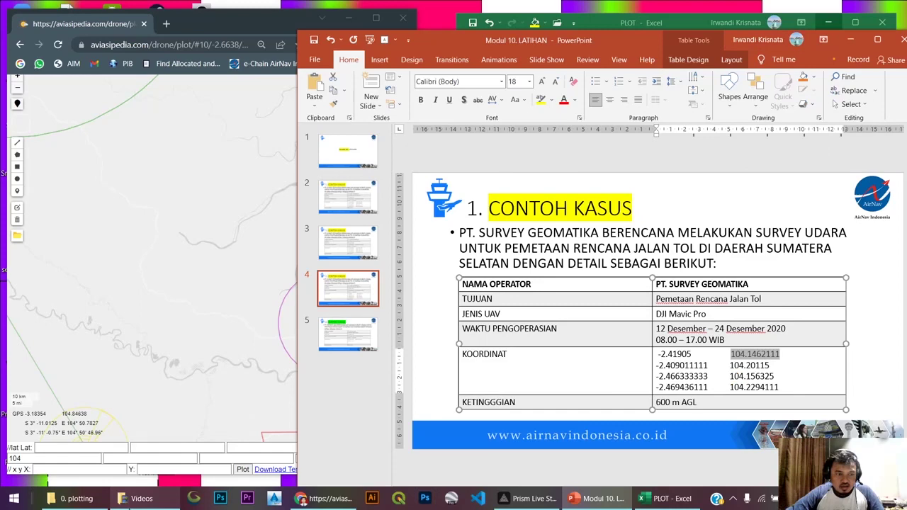
pyautogui.click(64, 469)
pyautogui.rightClick(64, 470)
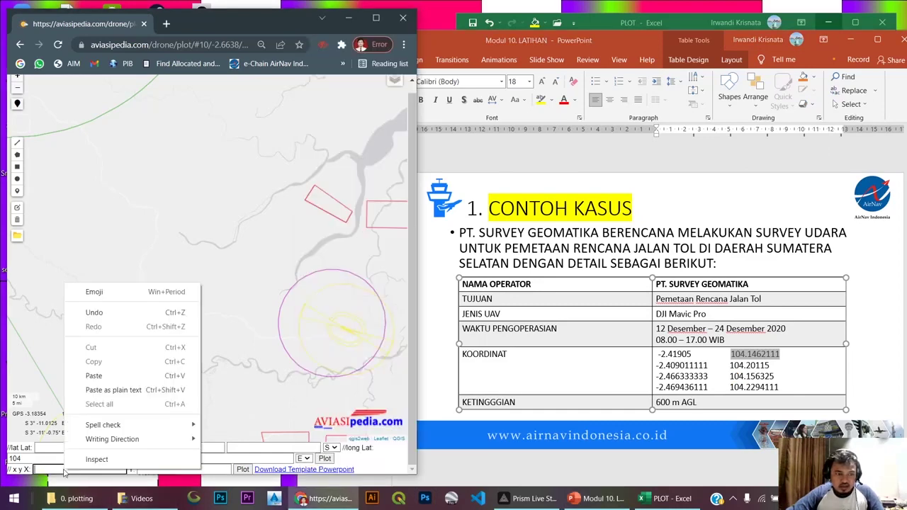
pyautogui.click(85, 376)
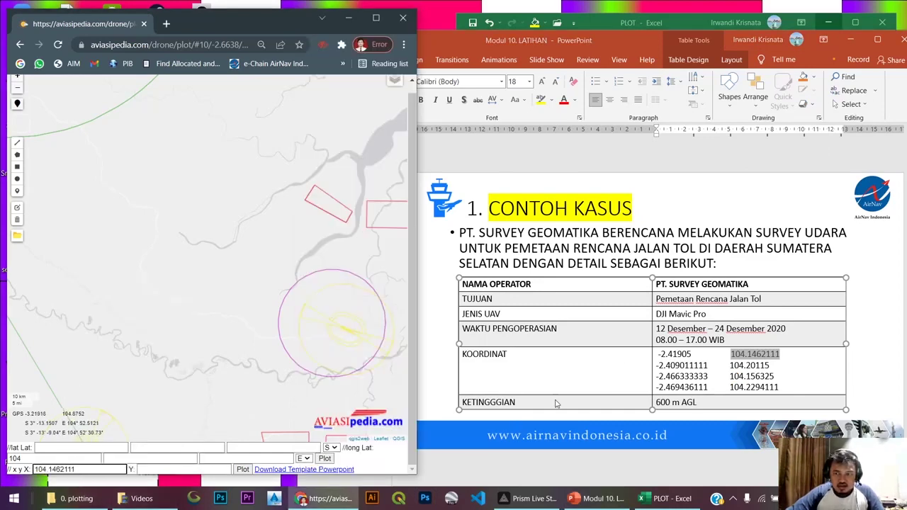
# - Copy the first coordinate's decimal latitude -2.41905 from the slide, paste it as the map's Y value, and plot the point
pyautogui.click(688, 353)
pyautogui.moveTo(693, 354); pyautogui.dragTo(666, 353)
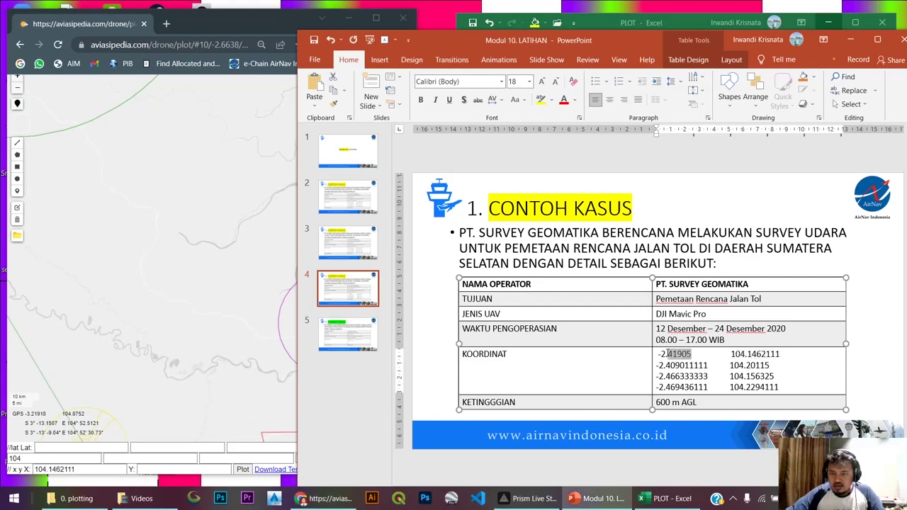
pyautogui.rightClick(667, 355)
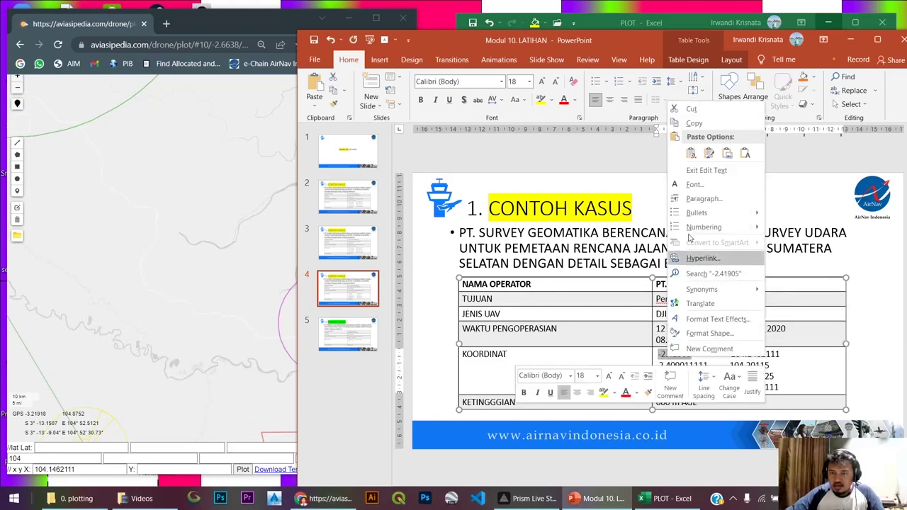
pyautogui.click(696, 123)
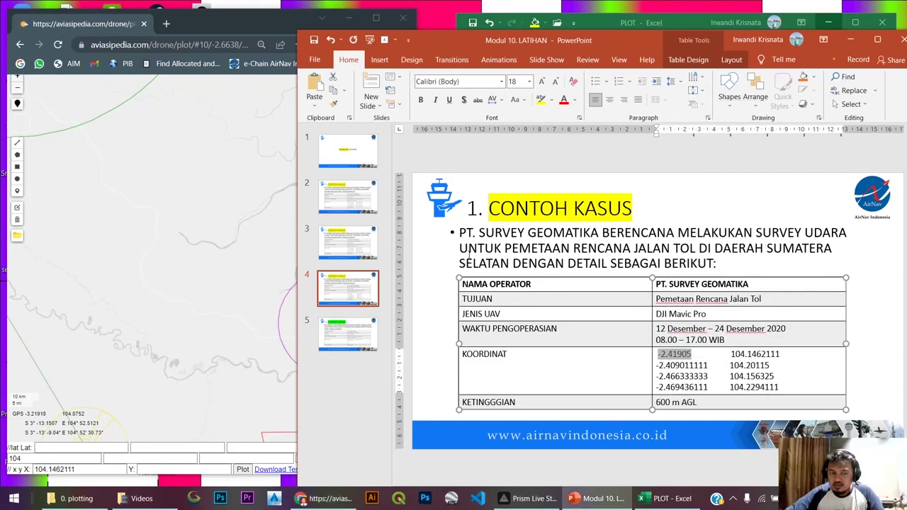
pyautogui.click(150, 465)
pyautogui.rightClick(149, 466)
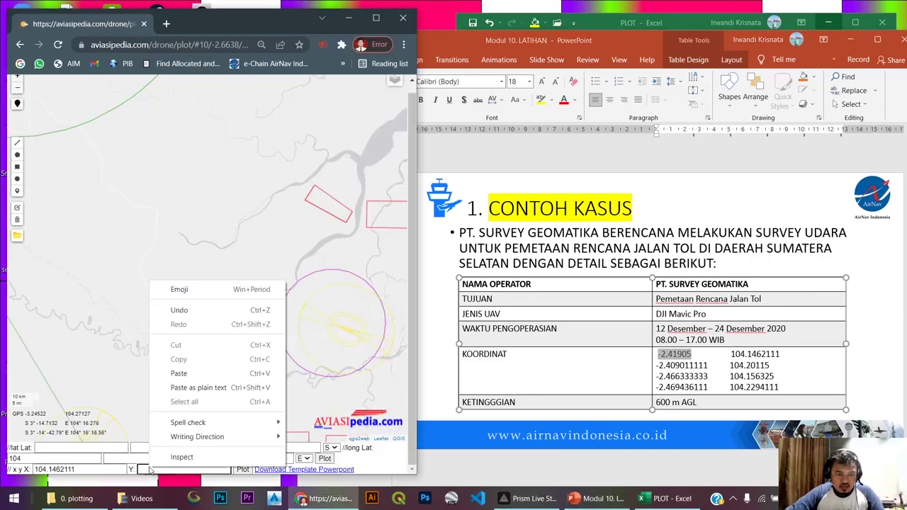
pyautogui.click(179, 374)
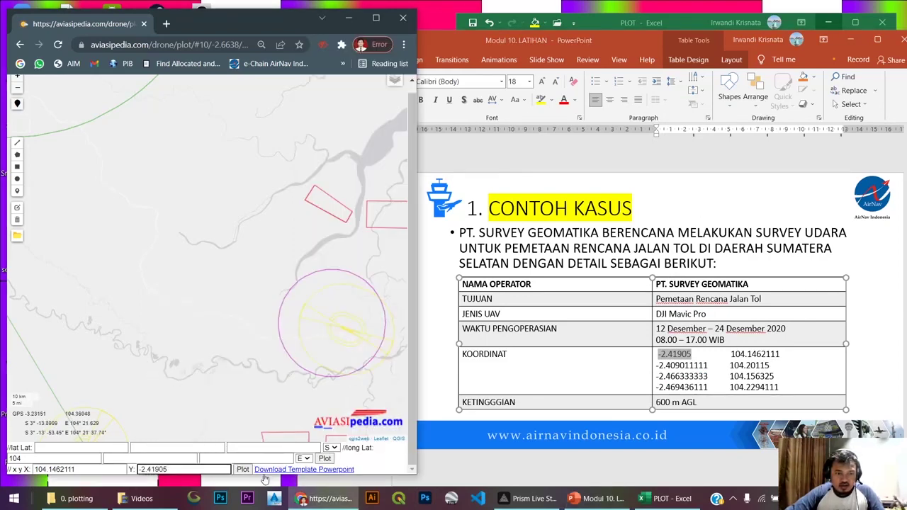
pyautogui.click(243, 471)
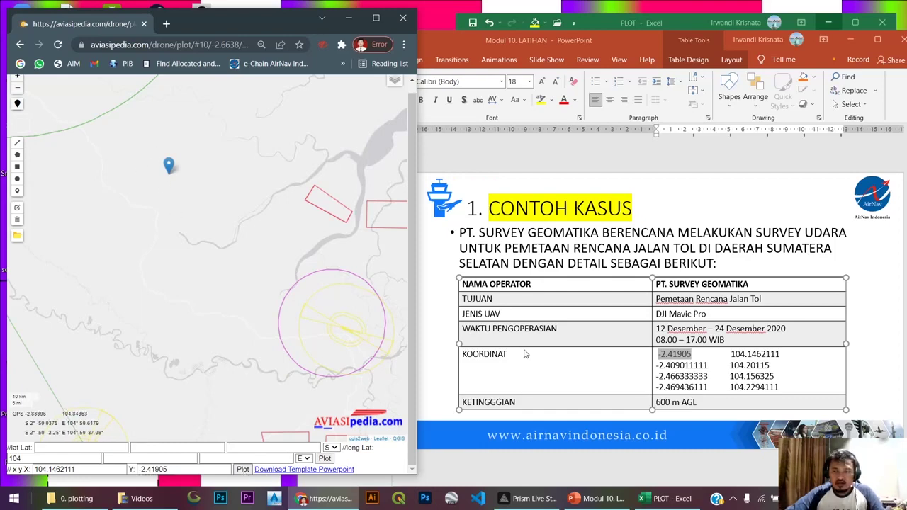
# - Copy the second coordinate's longitude 104.20115 from the slide and replace the map's X value with it
pyautogui.click(673, 370)
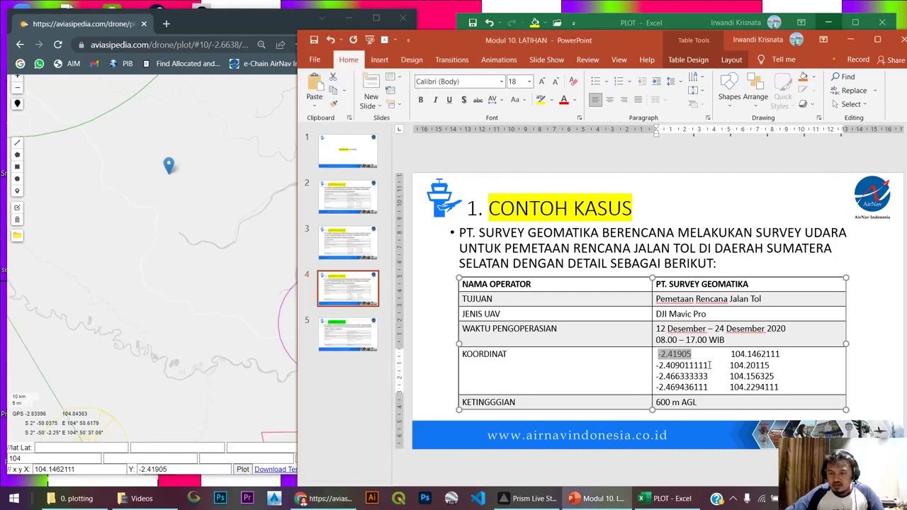
pyautogui.moveTo(729, 365); pyautogui.dragTo(770, 365)
pyautogui.rightClick(757, 365)
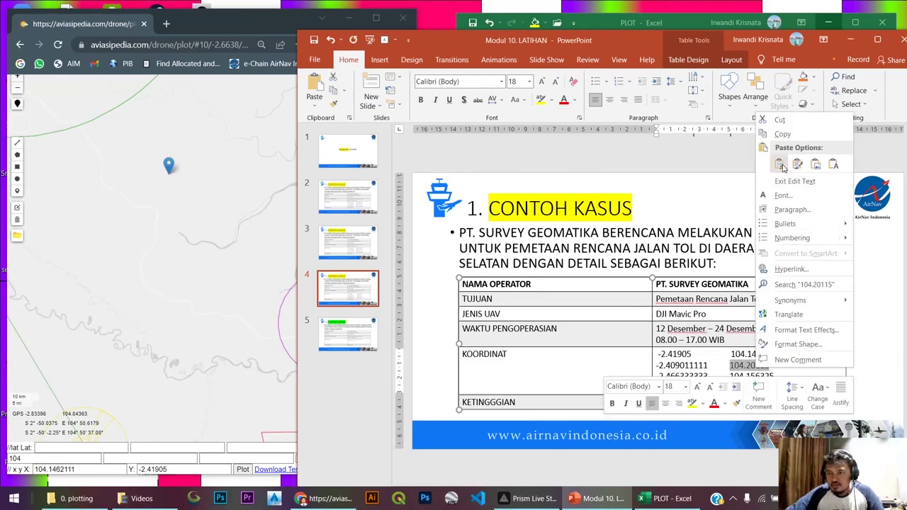
pyautogui.click(784, 135)
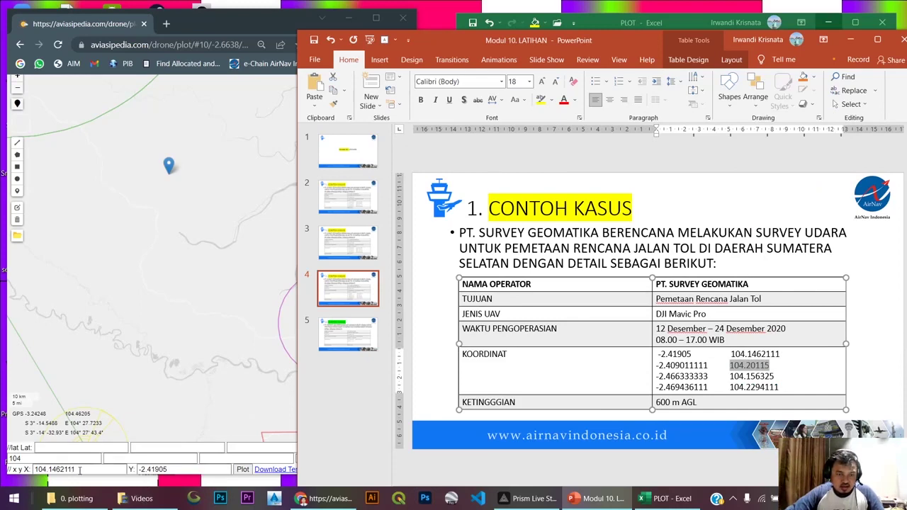
pyautogui.moveTo(76, 469); pyautogui.dragTo(30, 472)
pyautogui.hotkey('ctrl', 'v')
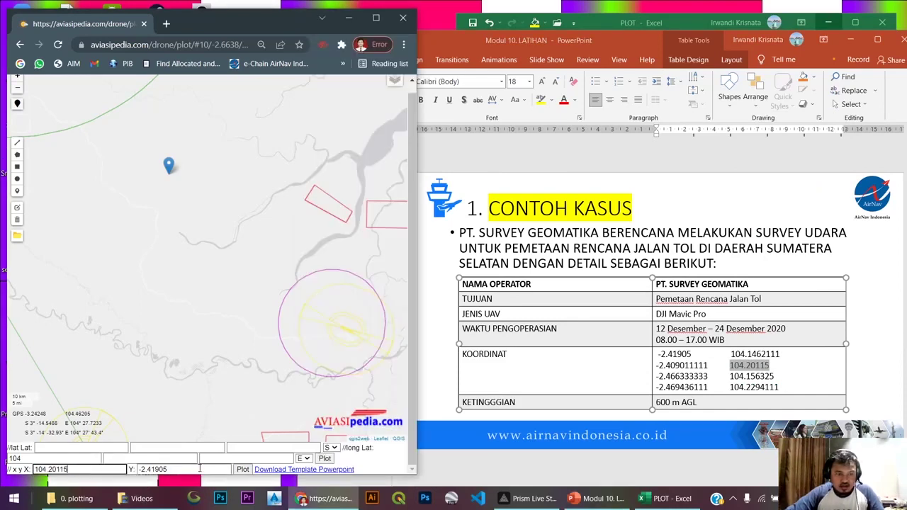
# - Replace the map's Y value with the second coordinate's latitude -2.409011111 from the slide and plot the point
pyautogui.click(710, 367)
pyautogui.moveTo(708, 366); pyautogui.dragTo(657, 367)
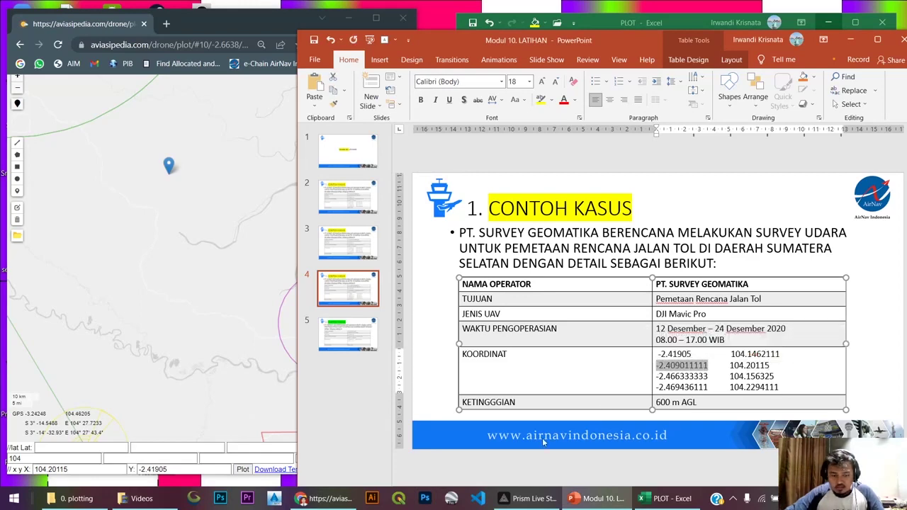
pyautogui.moveTo(186, 469); pyautogui.dragTo(140, 469)
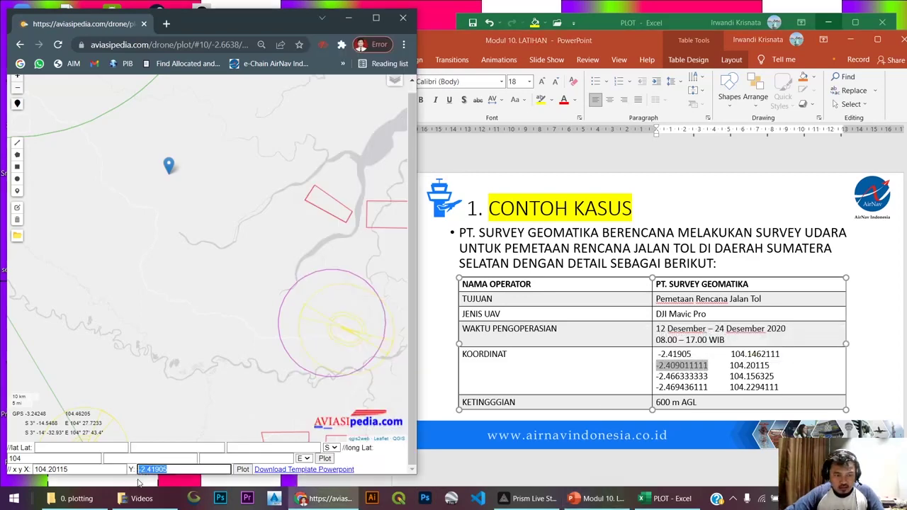
pyautogui.hotkey('ctrl', 'v')
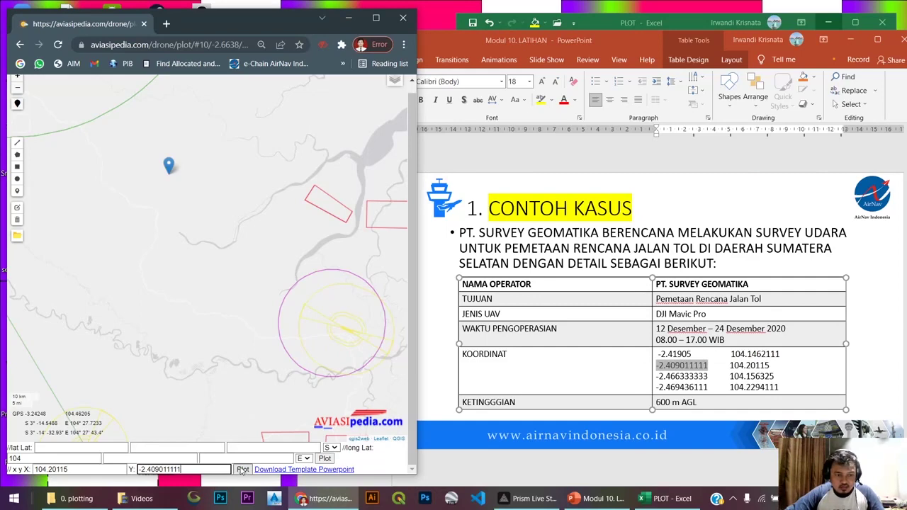
pyautogui.click(243, 469)
# - Copy the third coordinate's longitude 104.156325 from the slide and paste it over the map's X value
pyautogui.hotkey('alt', 'Tab')
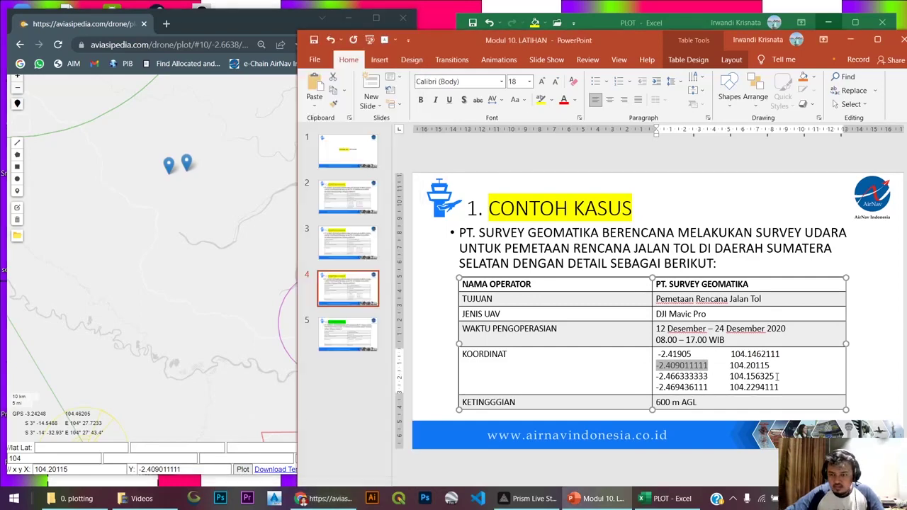
pyautogui.moveTo(778, 375); pyautogui.dragTo(728, 376)
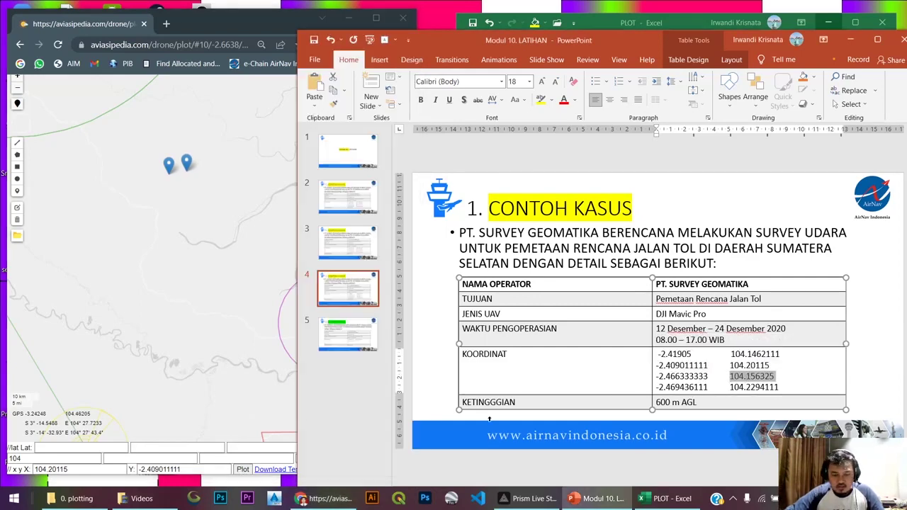
pyautogui.tripleClick(111, 469)
pyautogui.hotkey('ctrl', 'v')
# - Copy the third coordinate's latitude -2.466333333 from the slide into the map's Y value and plot the point
pyautogui.hotkey('alt', 'Tab')
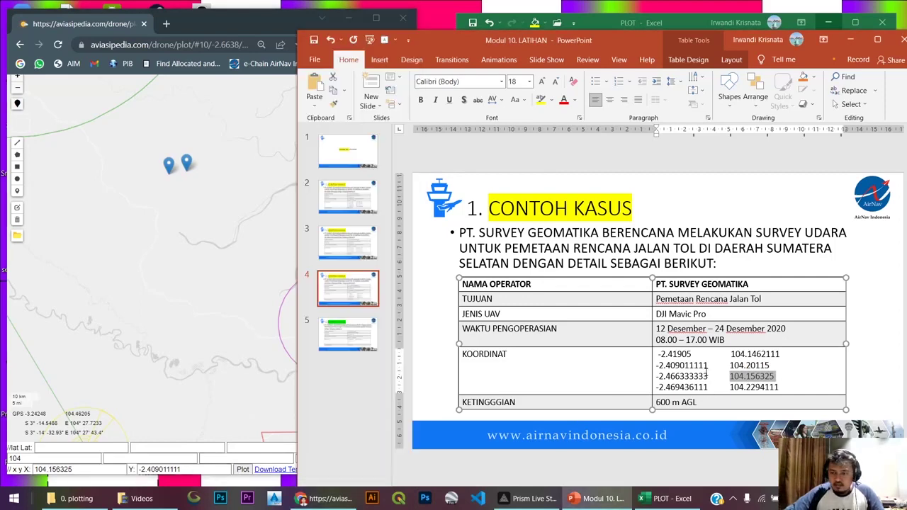
pyautogui.moveTo(709, 376); pyautogui.dragTo(657, 376)
pyautogui.hotkey('alt', 'Tab')
pyautogui.tripleClick(155, 469)
pyautogui.hotkey('ctrl', 'v')
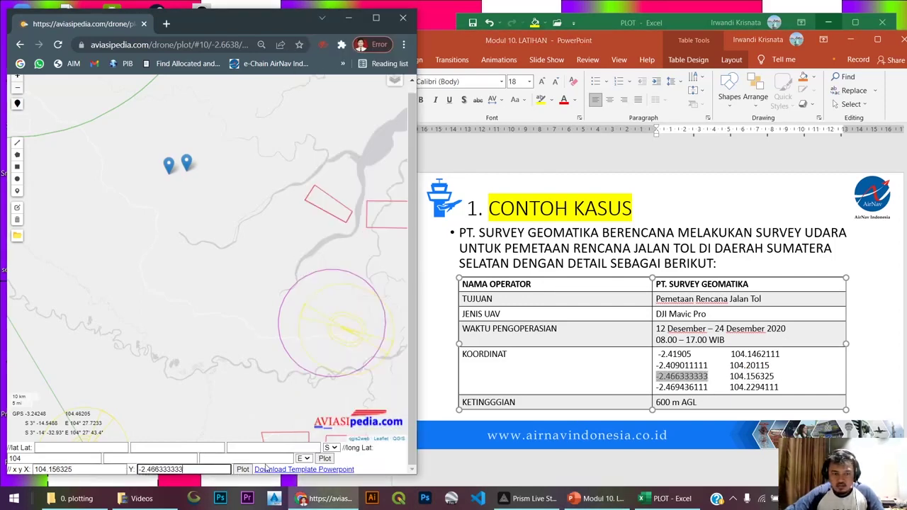
pyautogui.click(242, 469)
# - Copy the fourth coordinate's longitude 104.2294111 from the slide and set it as the map's X value
pyautogui.hotkey('alt', 'Tab')
pyautogui.moveTo(779, 387); pyautogui.dragTo(656, 388)
pyautogui.hotkey('ctrl', 'c')
pyautogui.hotkey('alt', 'Tab')
pyautogui.tripleClick(111, 469)
pyautogui.hotkey('ctrl', 'v')
pyautogui.click(242, 469)
# - Copy the fourth coordinate's latitude -2.469436111 from the slide into the map's Y value and plot the point
pyautogui.hotkey('alt', 'Tab')
pyautogui.hotkey('ctrl', 'c')
pyautogui.hotkey('alt', 'Tab')
pyautogui.tripleClick(205, 469)
pyautogui.hotkey('ctrl', 'v')
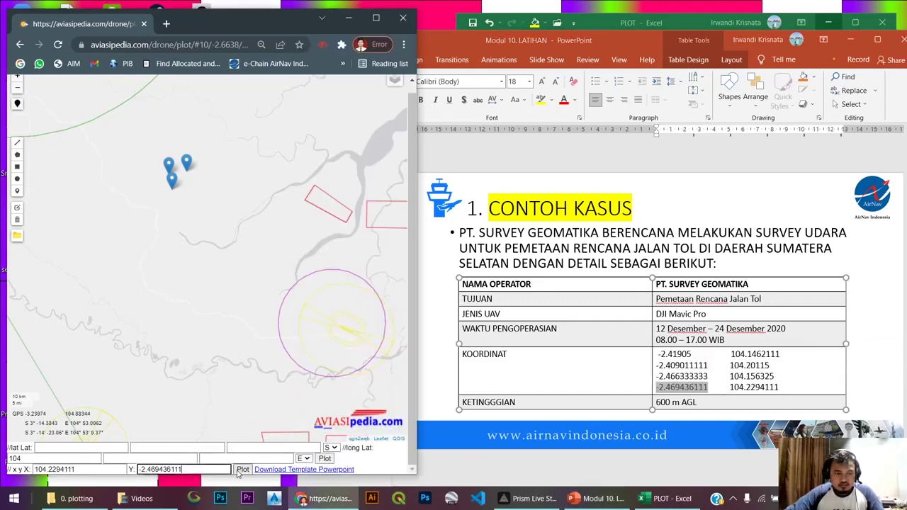
pyautogui.click(242, 469)
# - Maximize the browser window and draw a closed four-corner polygon through the tips of the four plotted markers
pyautogui.click(378, 19)
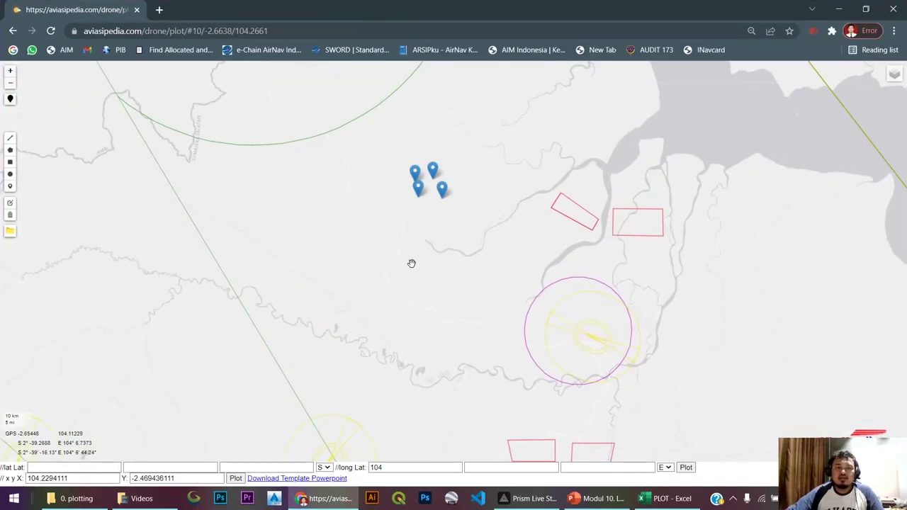
pyautogui.scroll(1, 423, 217)
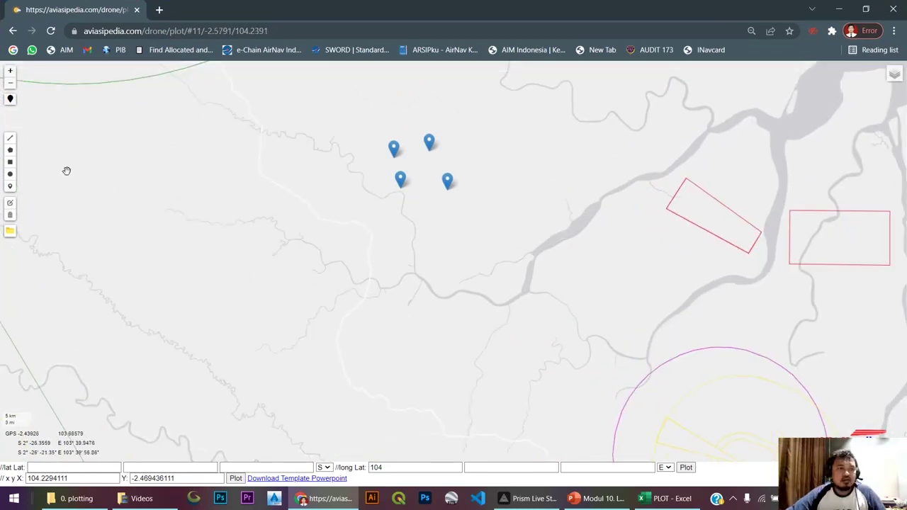
pyautogui.scroll(1, 483, 181)
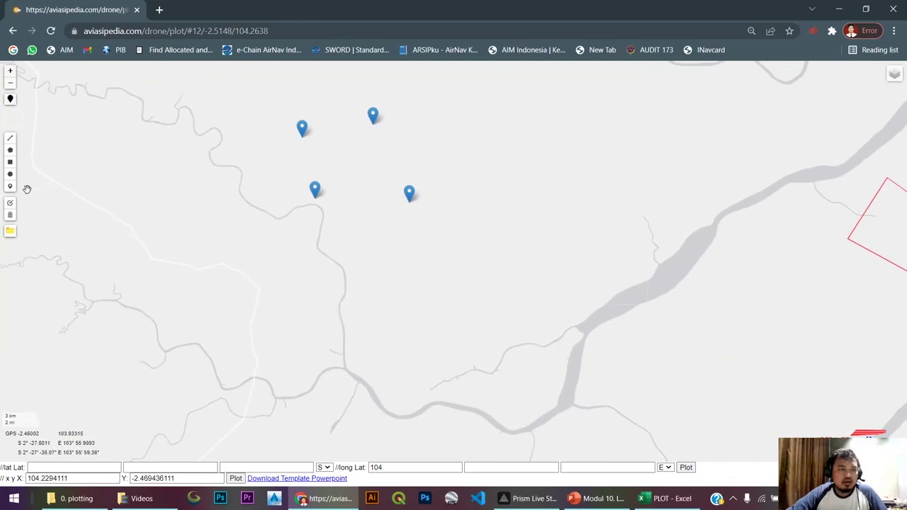
pyautogui.click(10, 151)
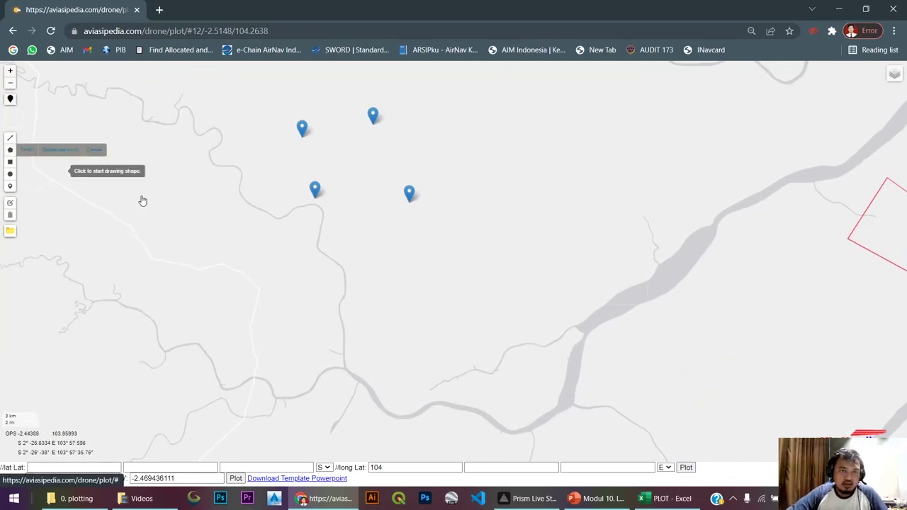
pyautogui.click(302, 139)
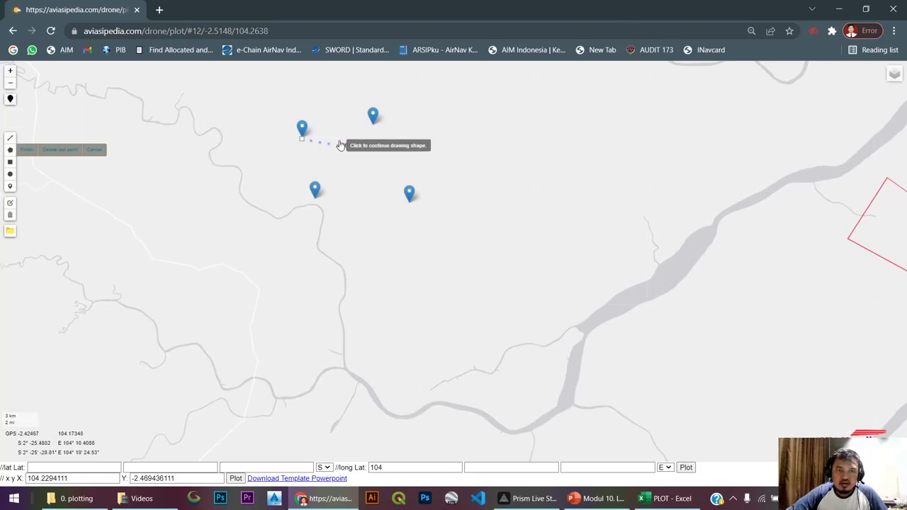
pyautogui.click(373, 125)
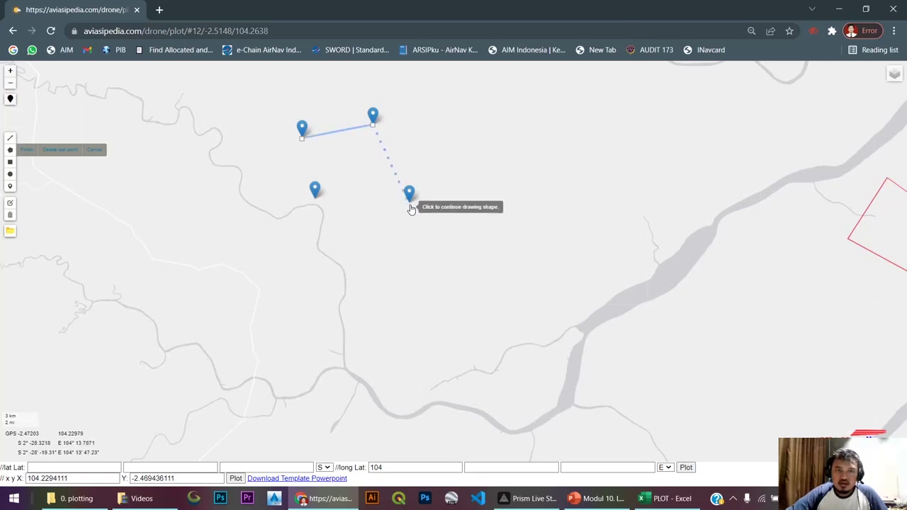
pyautogui.click(410, 194)
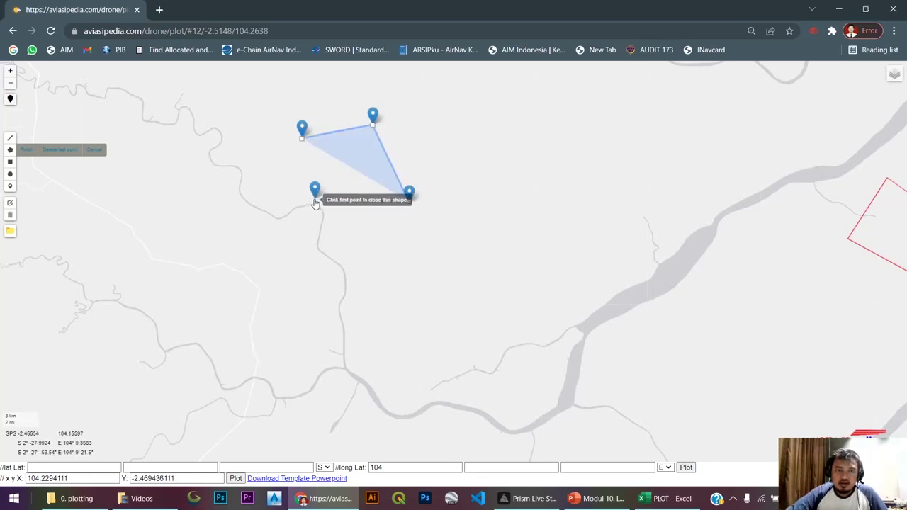
pyautogui.click(314, 200)
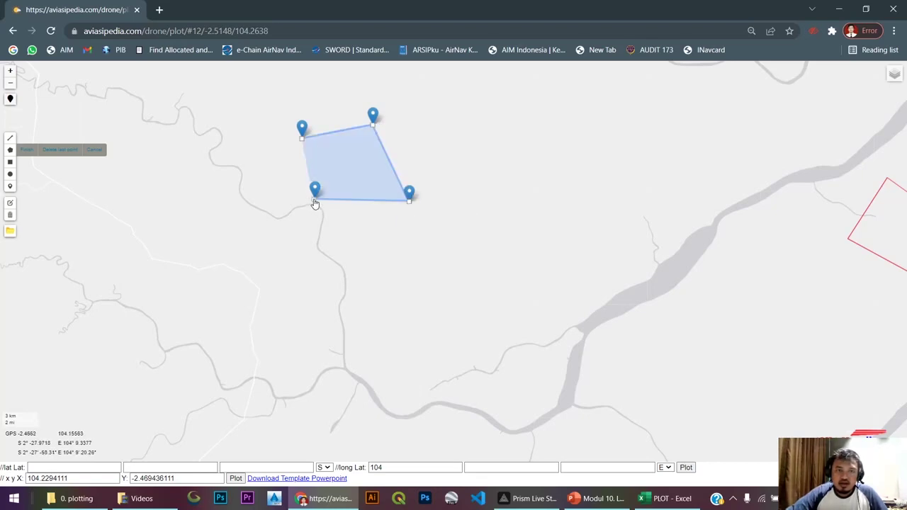
pyautogui.click(303, 140)
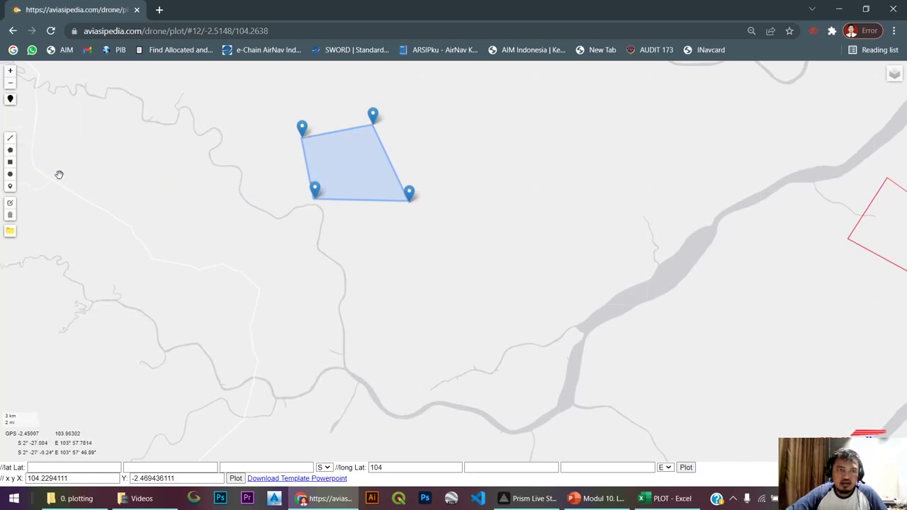
# - Delete the four point markers around the survey polygon, keeping the polygon, and save the deletion
pyautogui.scroll(-1, 395, 280)
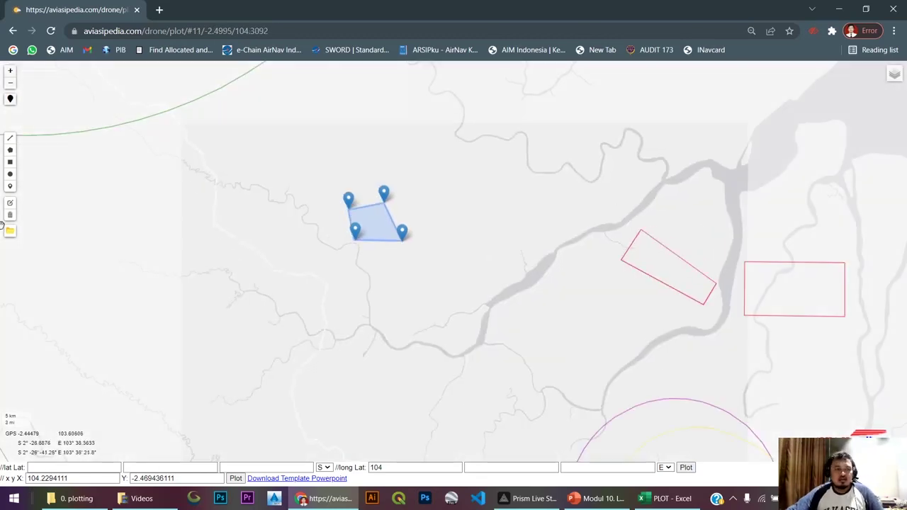
pyautogui.click(10, 215)
pyautogui.click(355, 229)
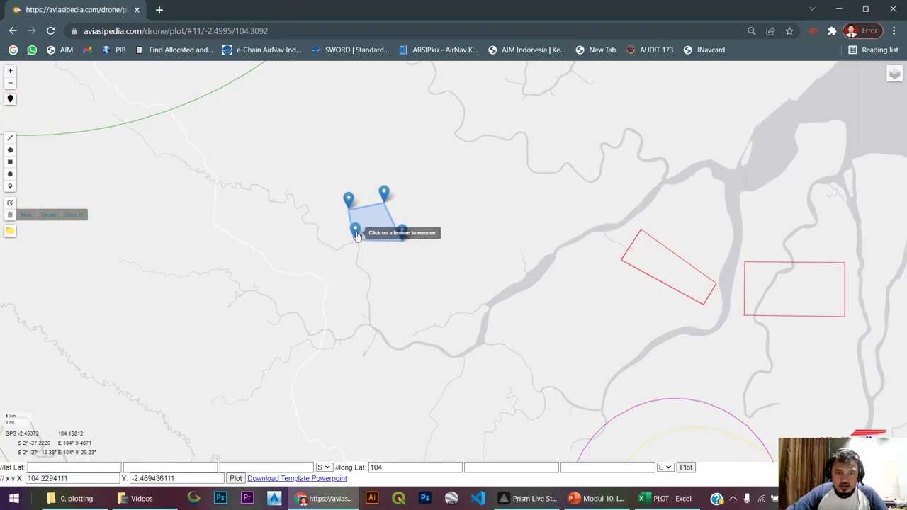
pyautogui.click(348, 201)
pyautogui.click(384, 193)
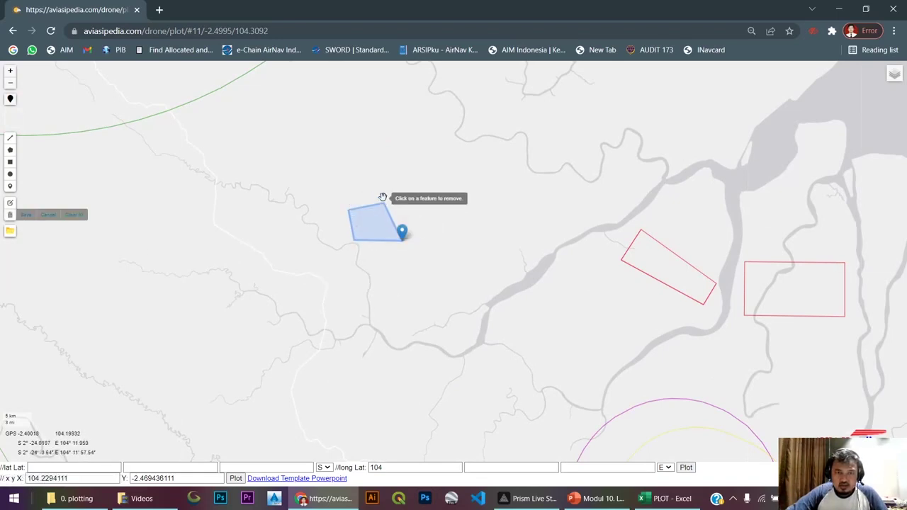
pyautogui.click(402, 231)
pyautogui.scroll(-1, 415, 263)
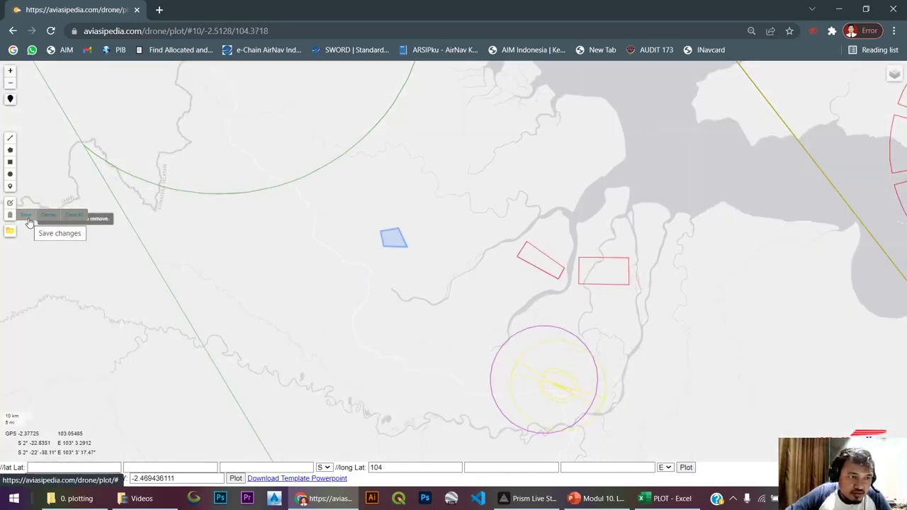
pyautogui.click(28, 222)
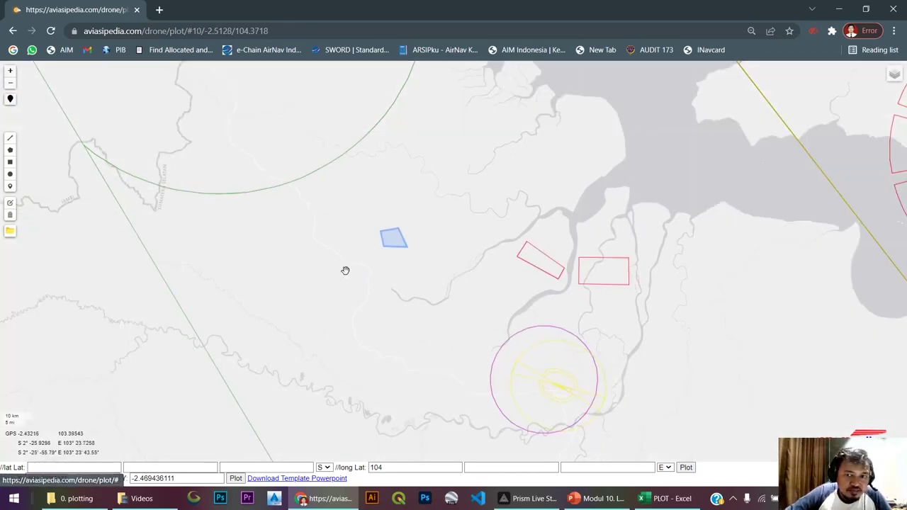
# - Switch to the PowerPoint slide with the case's decimal coordinates and maximize its window
pyautogui.moveTo(345, 272); pyautogui.dragTo(214, 261)
pyautogui.moveTo(589, 236); pyautogui.dragTo(595, 194)
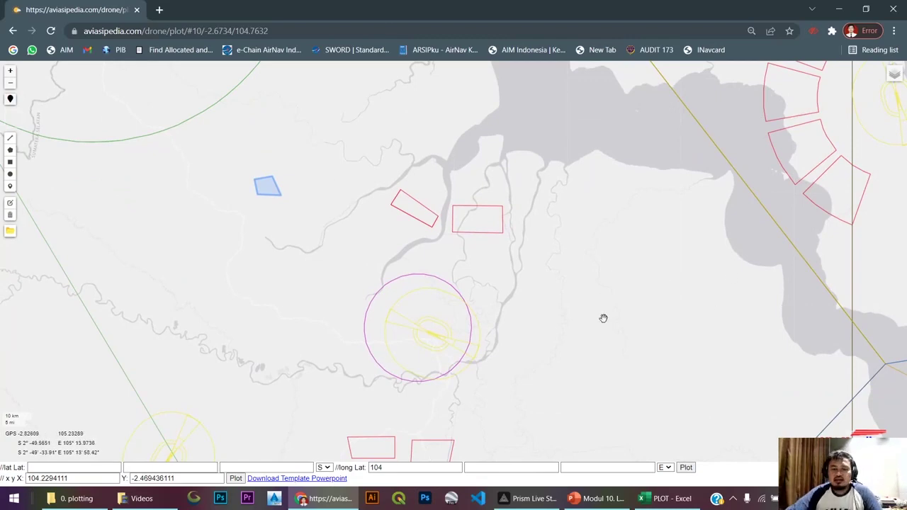
pyautogui.click(598, 499)
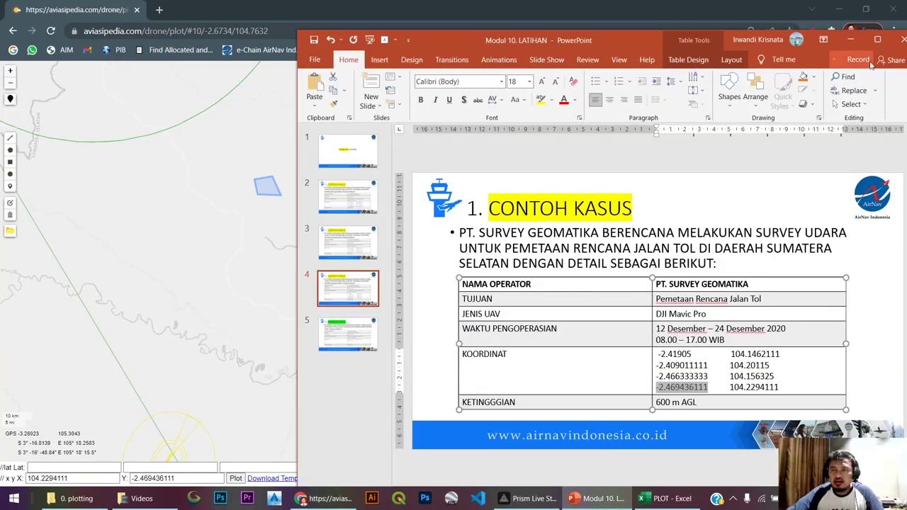
pyautogui.click(877, 40)
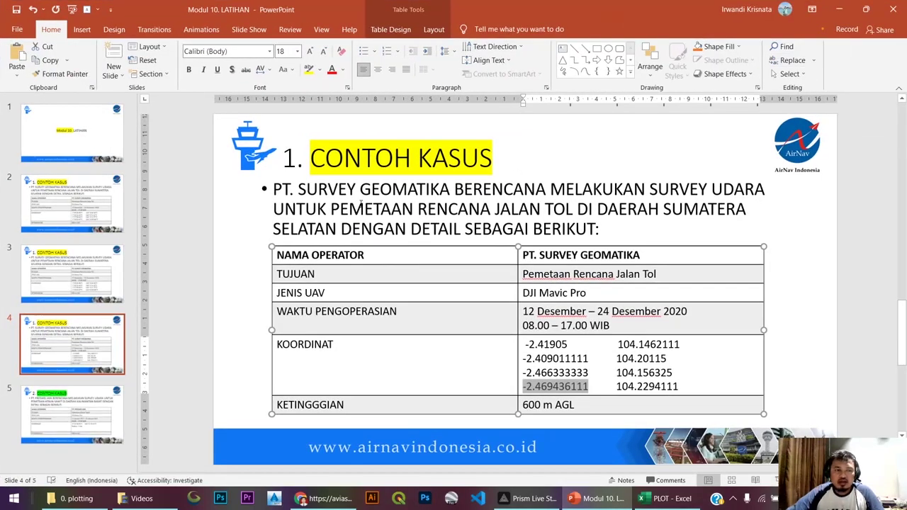
# - Go to the slide with case 2, PT. Prediksi Jaya, and highlight its coordinate and the 2 km radius
pyautogui.click(43, 266)
pyautogui.click(61, 353)
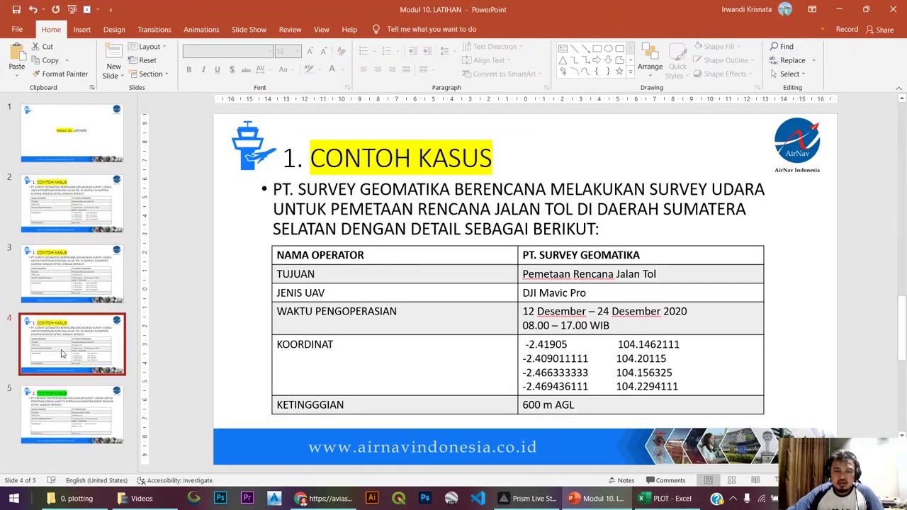
pyautogui.click(60, 206)
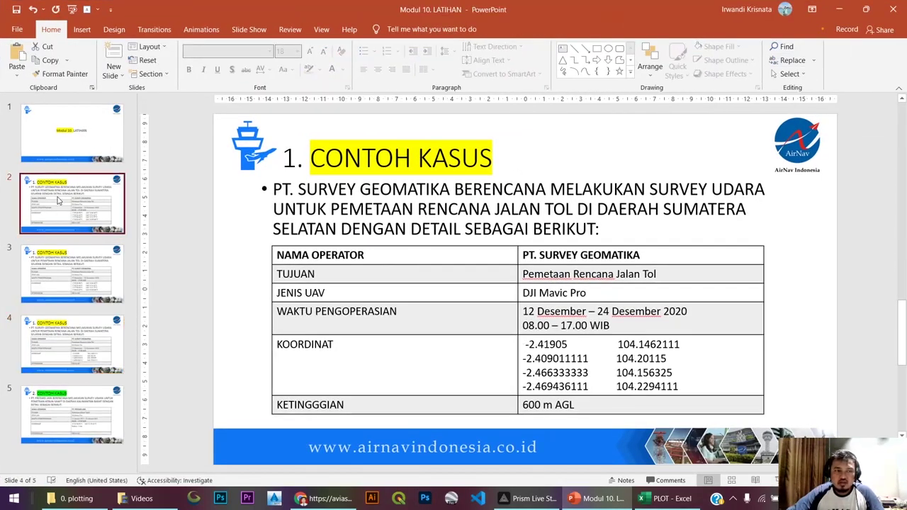
pyautogui.click(56, 409)
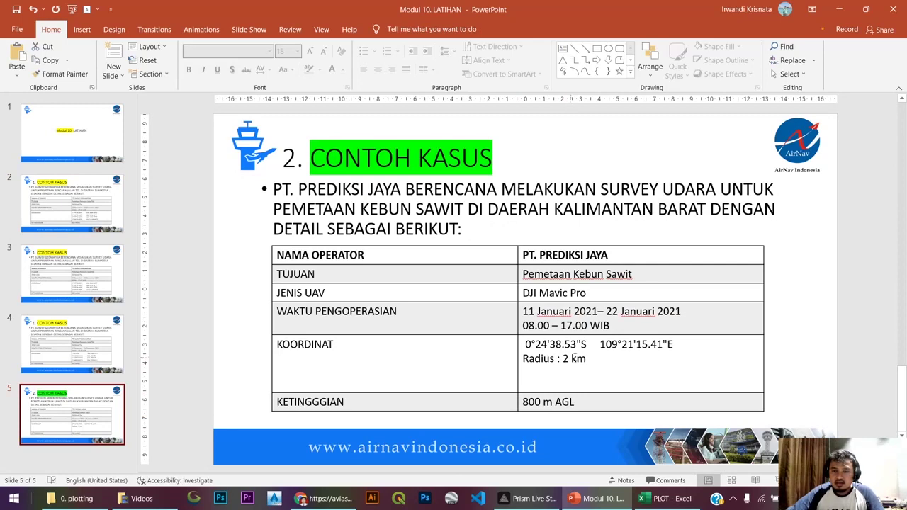
pyautogui.moveTo(673, 345); pyautogui.dragTo(524, 345)
pyautogui.moveTo(587, 360); pyautogui.dragTo(523, 359)
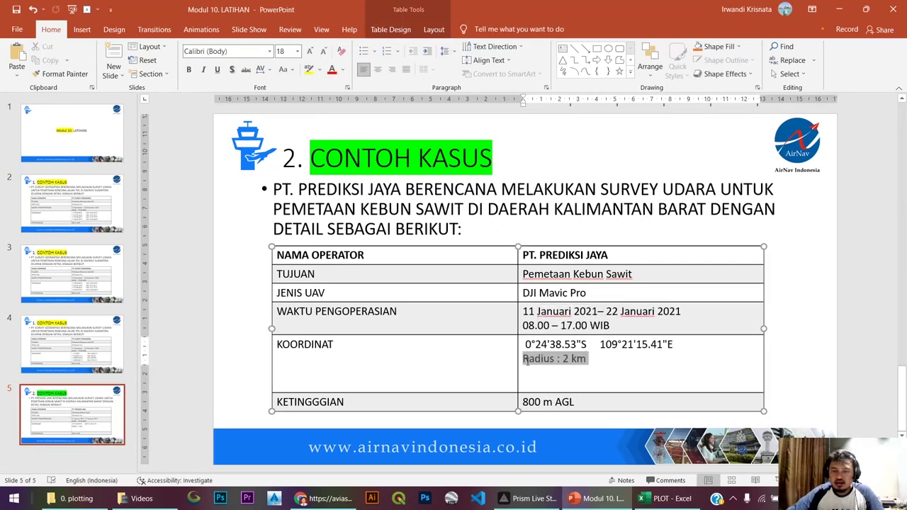
# - Restore the PowerPoint and browser windows to a smaller size side by side, and highlight case 2's coordinate on the slide
pyautogui.click(866, 8)
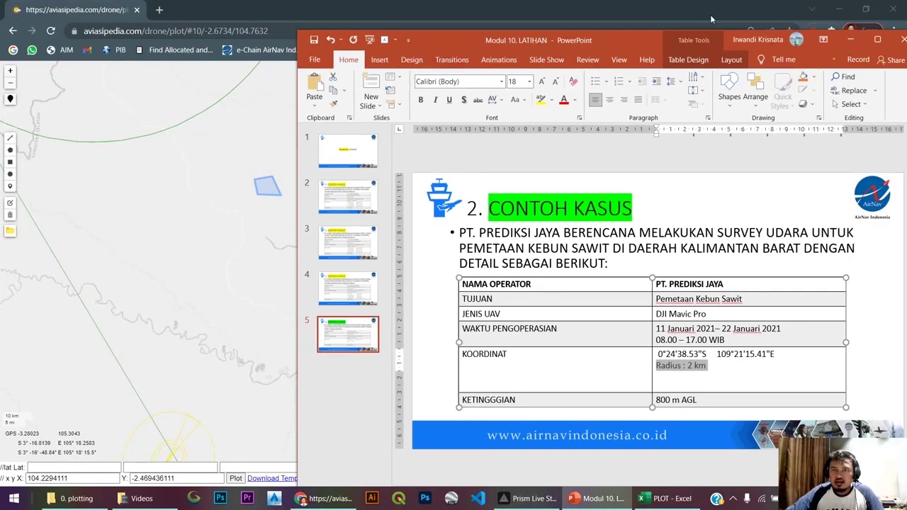
pyautogui.click(865, 9)
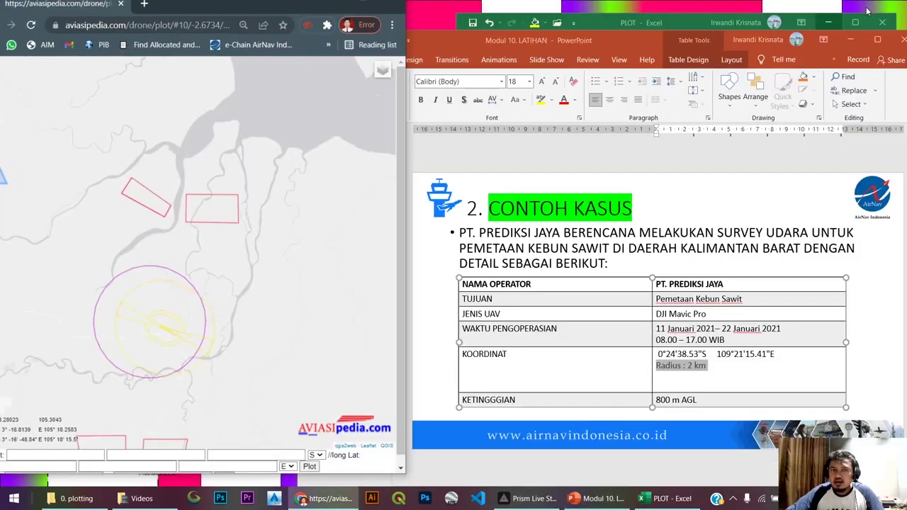
pyautogui.click(717, 368)
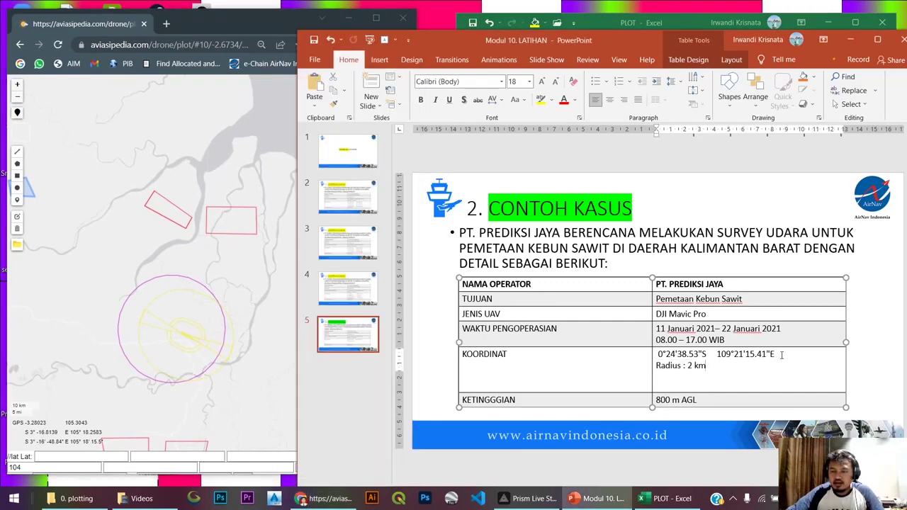
pyautogui.moveTo(783, 354); pyautogui.dragTo(657, 354)
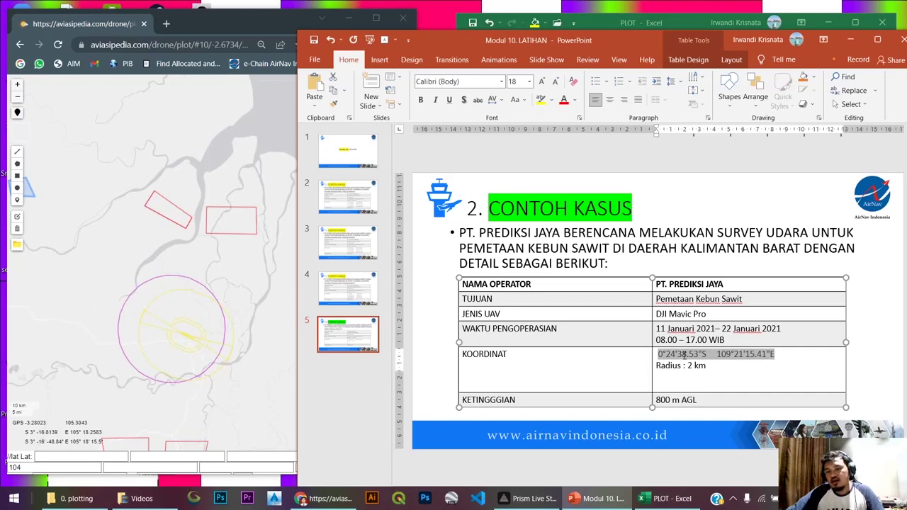
# - Enter the slide's latitude on the map page as 0 degrees, 24 minutes, 38.53 seconds S
pyautogui.click(83, 455)
pyautogui.write('00')
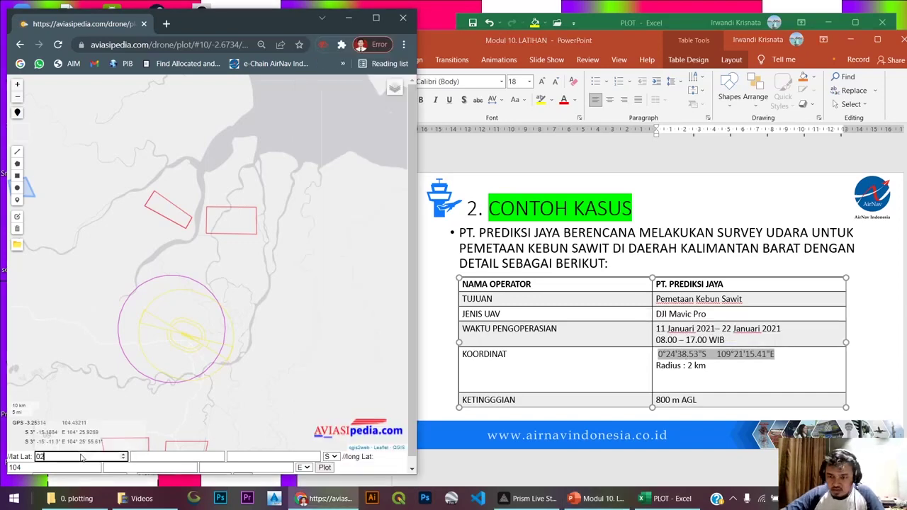
pyautogui.press('Tab')
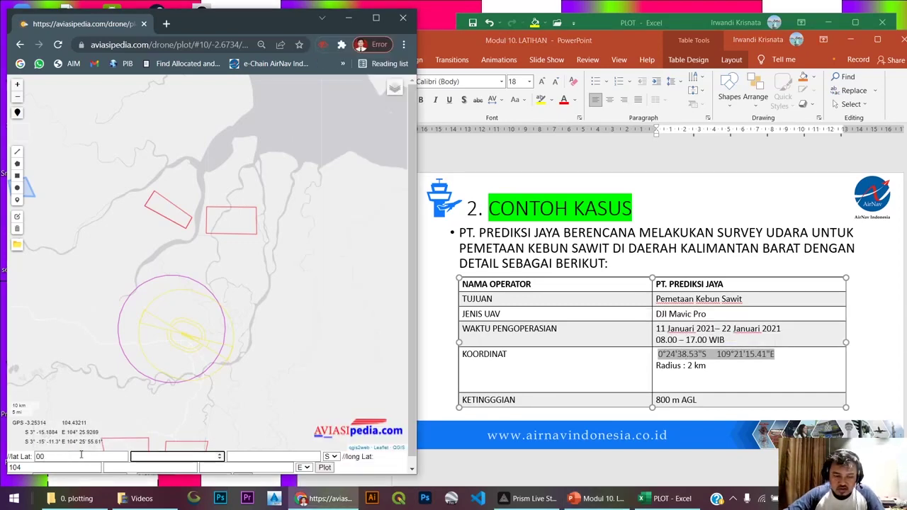
pyautogui.moveTo(81, 455); pyautogui.dragTo(23, 459)
pyautogui.write('0')
pyautogui.press('Tab')
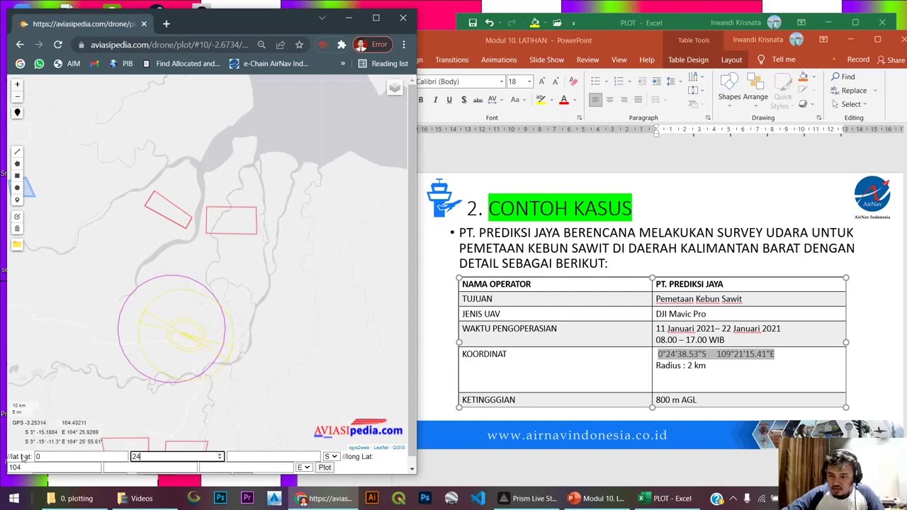
pyautogui.press('Tab')
pyautogui.write('3')
pyautogui.press('Tab')
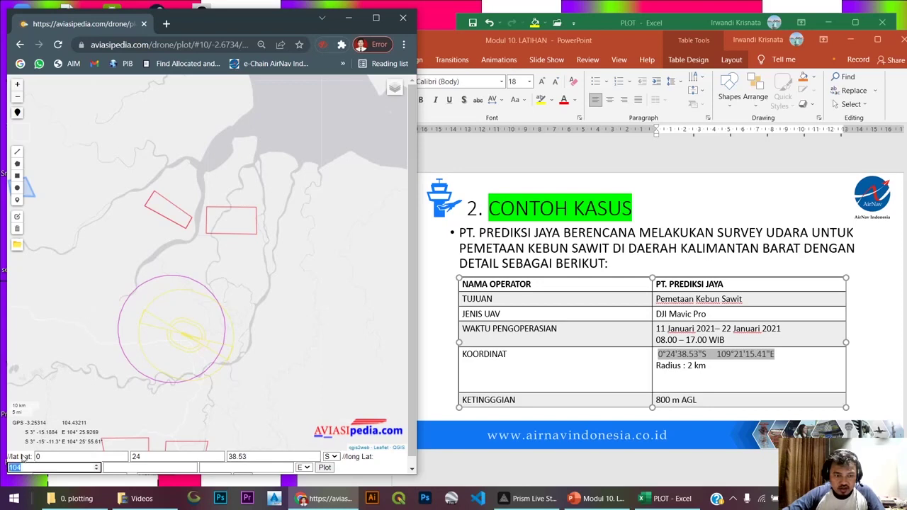
# - Set the longitude to 109 degrees, 21 minutes, 15.41 seconds E and plot the point
pyautogui.write('10')
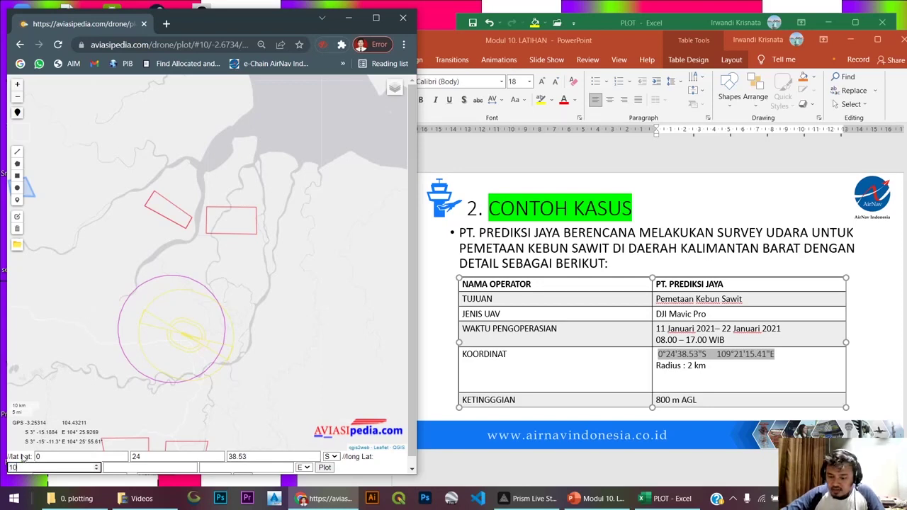
pyautogui.press('Tab')
pyautogui.write('21')
pyautogui.press('Tab')
pyautogui.write('15')
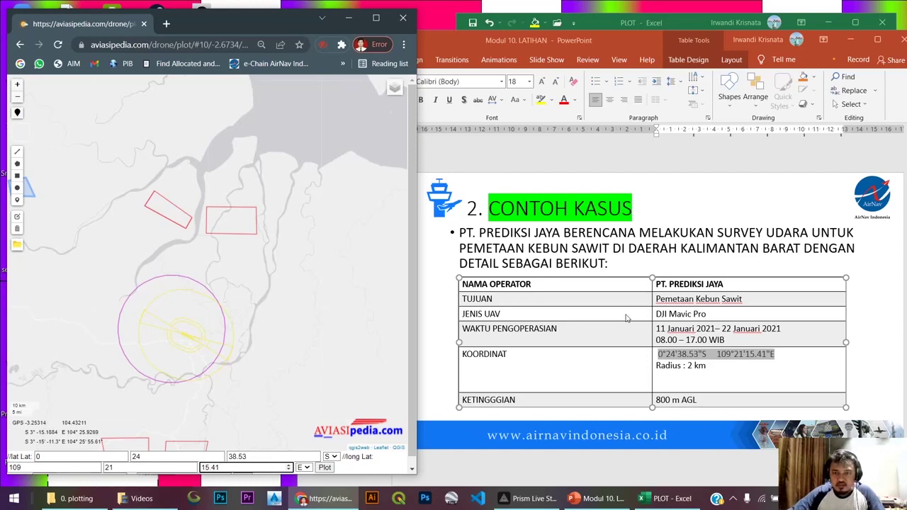
# - Draw a circle with a 2 km radius centred on the tip of the plotted Kalimantan Barat marker
pyautogui.moveTo(131, 276); pyautogui.dragTo(222, 273)
pyautogui.scroll(-3, 239, 258)
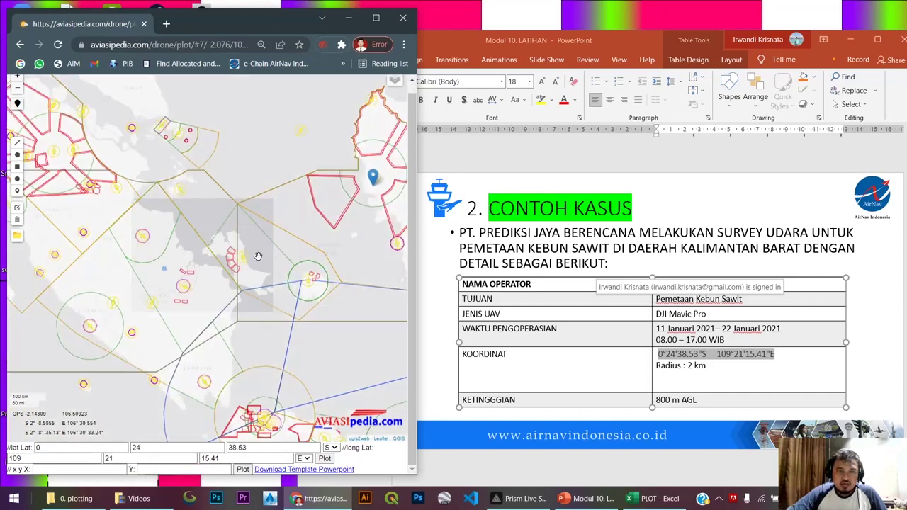
pyautogui.moveTo(257, 253); pyautogui.dragTo(161, 302)
pyautogui.scroll(3, 284, 215)
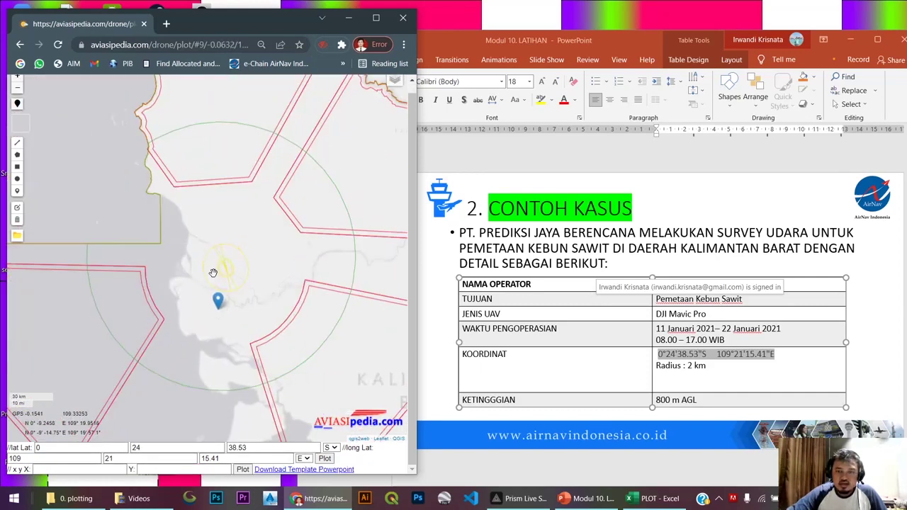
pyautogui.scroll(4, 216, 305)
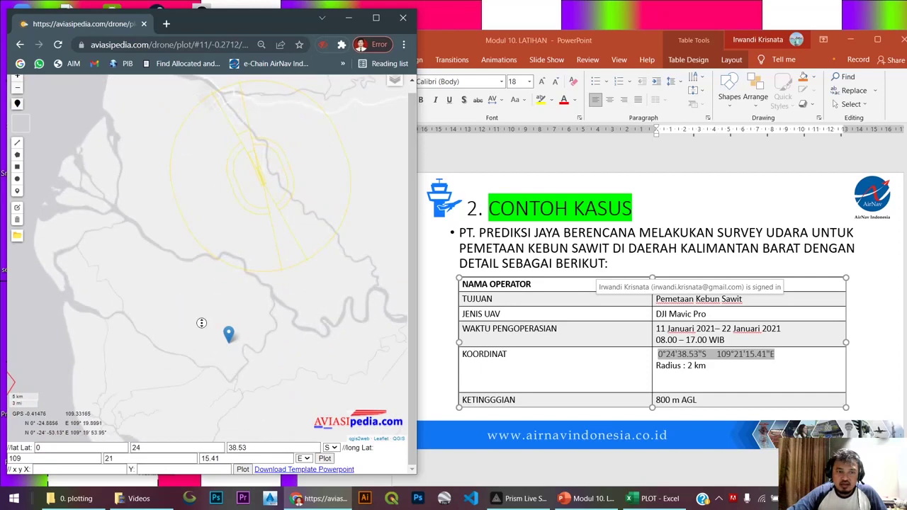
pyautogui.scroll(1, 202, 323)
pyautogui.scroll(1, 204, 302)
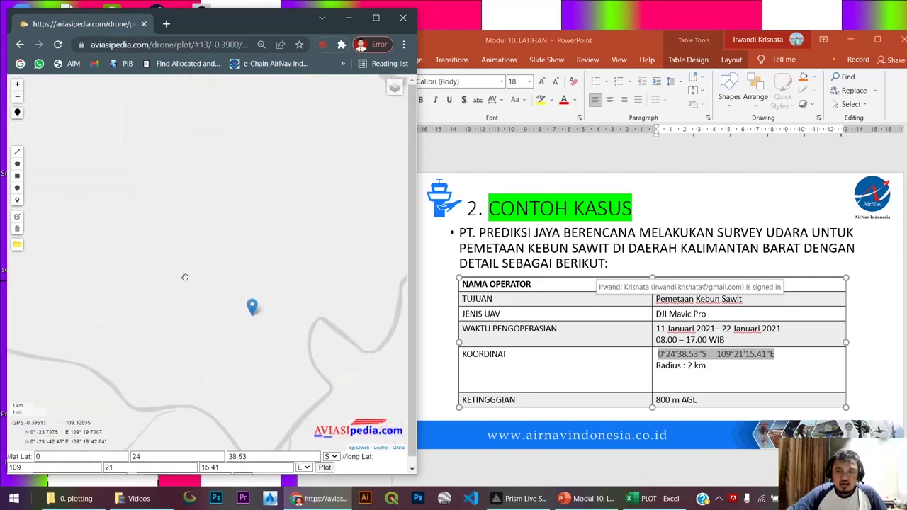
pyautogui.moveTo(186, 278); pyautogui.dragTo(149, 245)
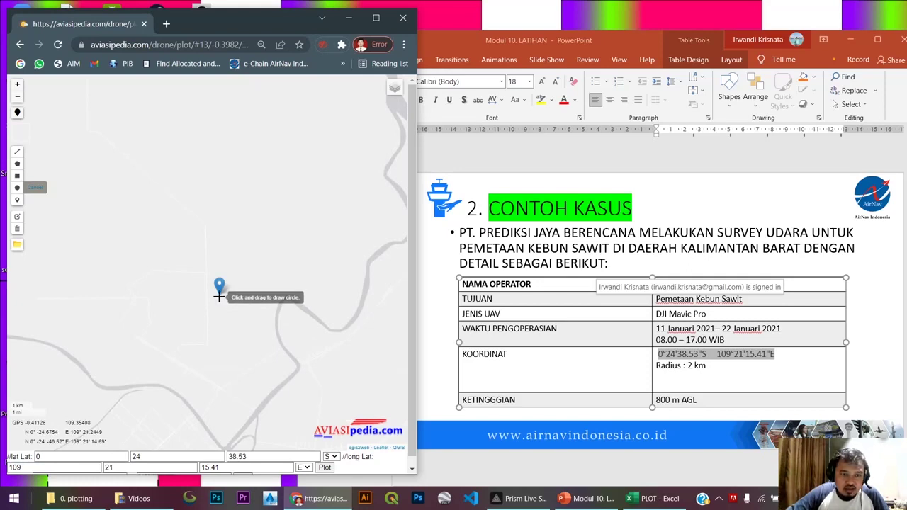
pyautogui.moveTo(219, 296); pyautogui.dragTo(248, 339)
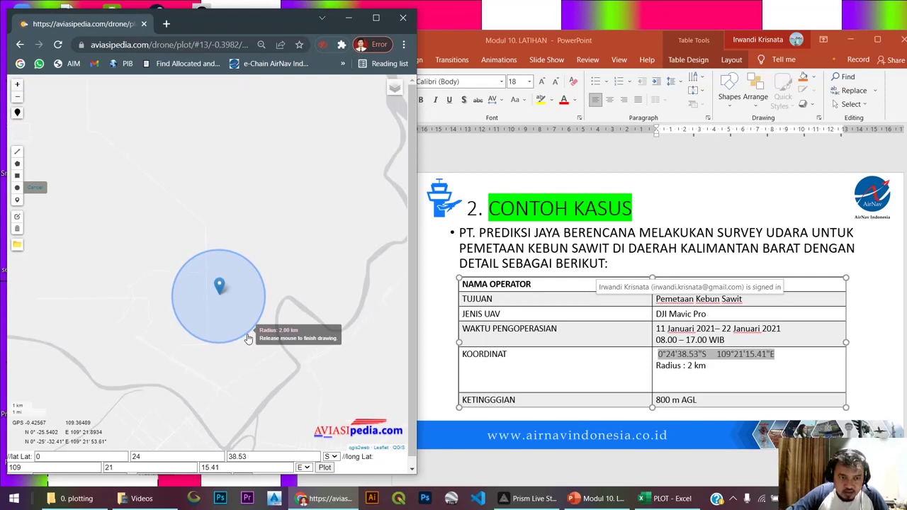
pyautogui.moveTo(248, 339); pyautogui.dragTo(249, 338)
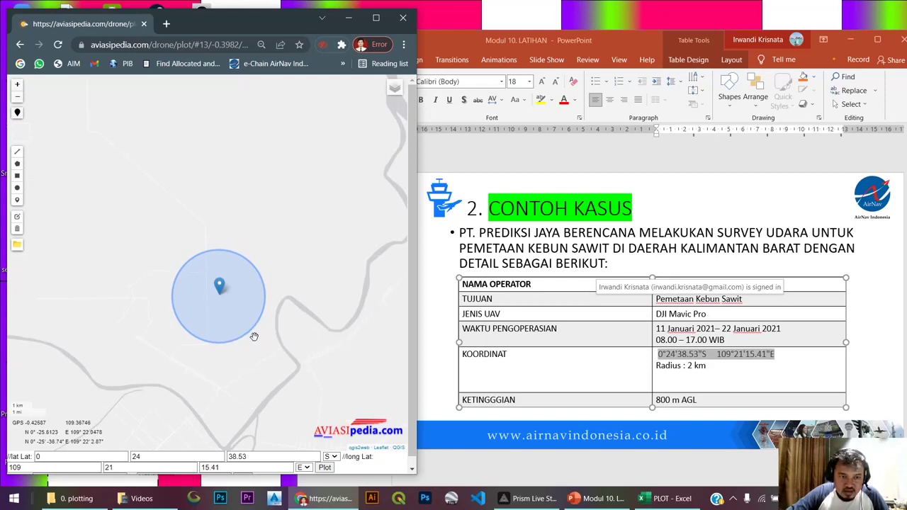
# - Delete the marker at the circle's centre, keeping the circle, save the deletion, and maximize the browser window
pyautogui.click(17, 229)
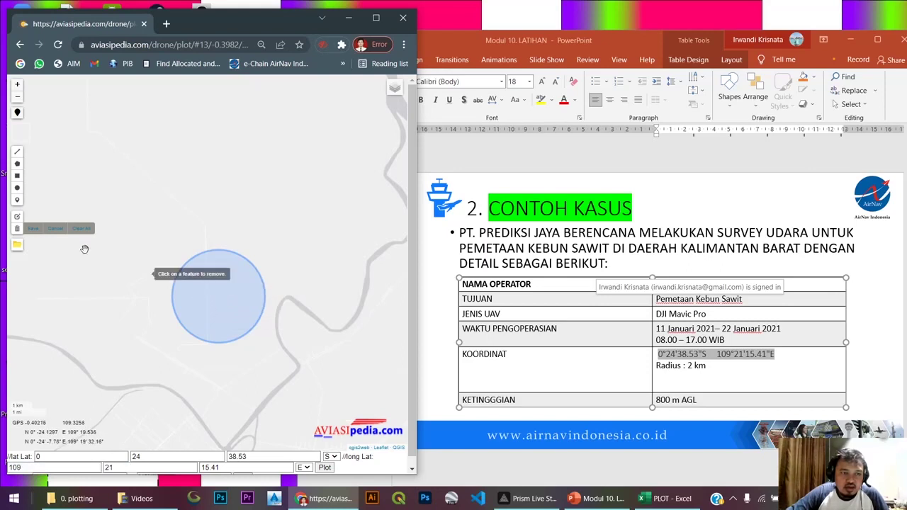
pyautogui.click(54, 229)
pyautogui.scroll(-1, 166, 260)
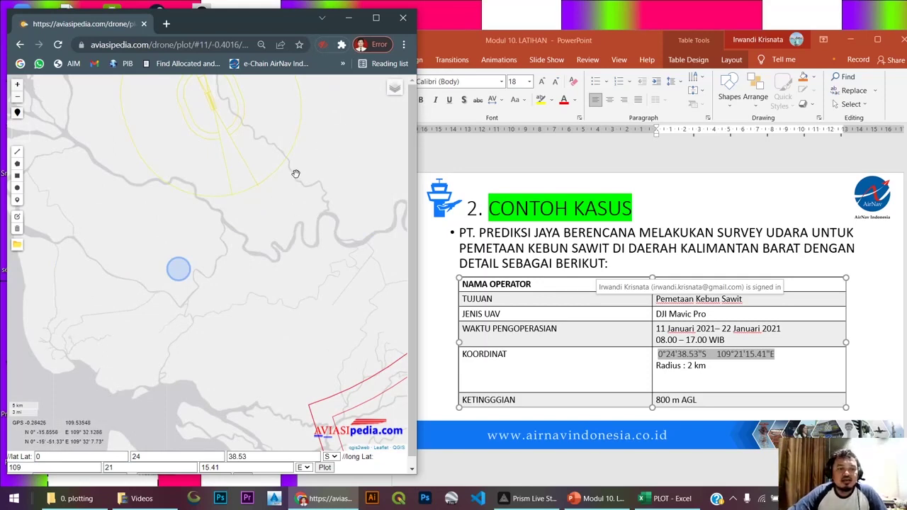
pyautogui.click(376, 17)
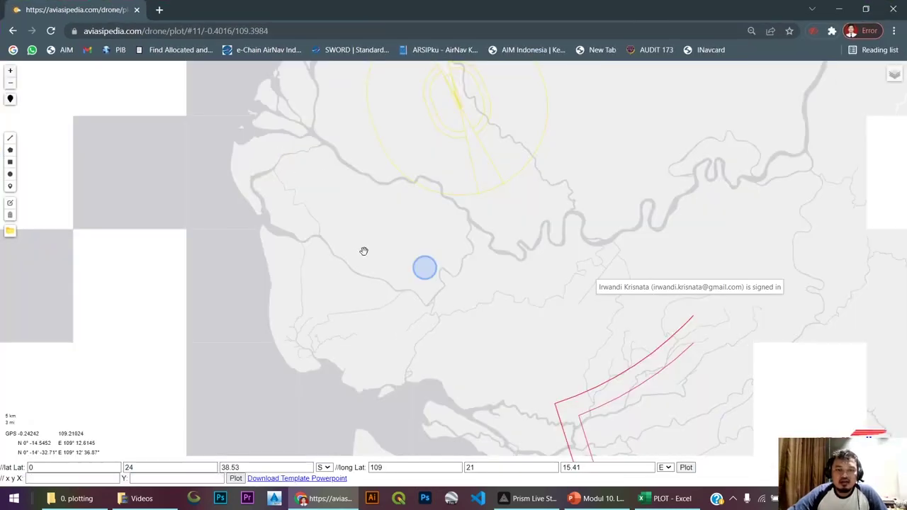
pyautogui.scroll(-2, 471, 209)
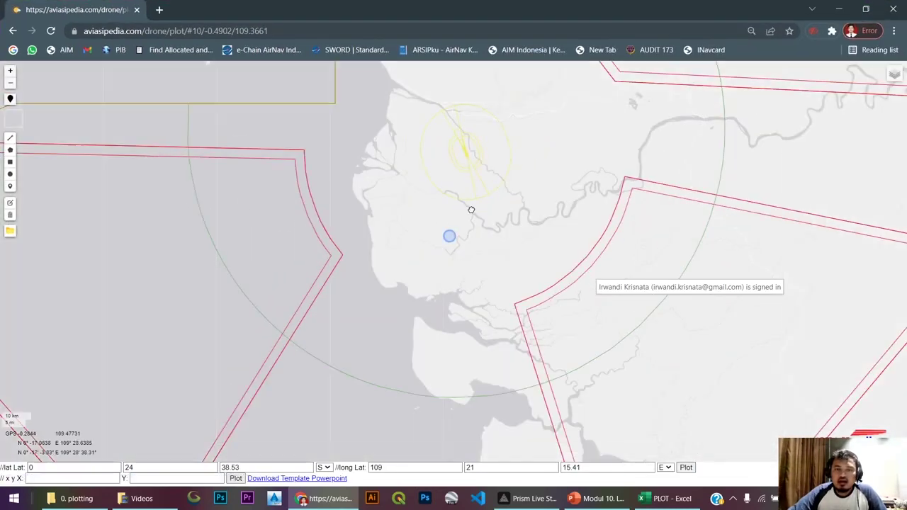
pyautogui.moveTo(471, 209); pyautogui.dragTo(414, 267)
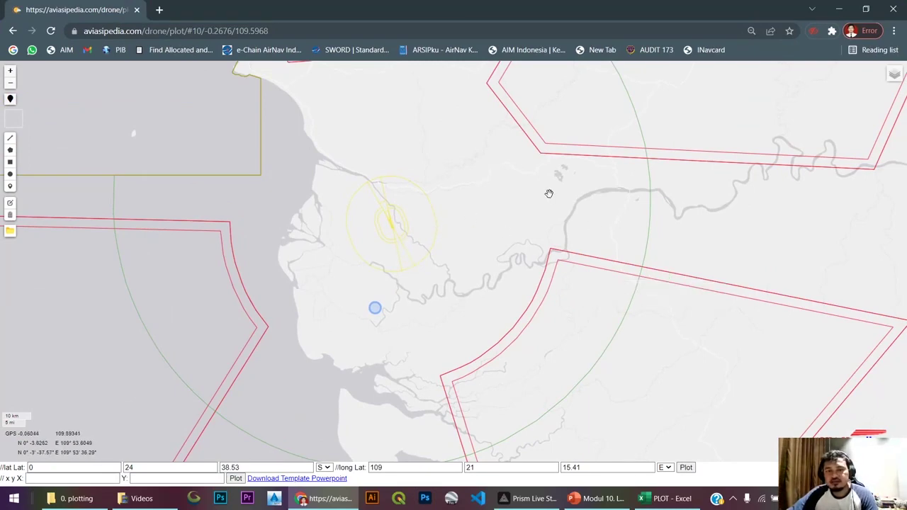
# - Load the file RADIUS DRONE PTPN 8 2 from Downloads onto the map and look over its areas in western Java
pyautogui.scroll(-3, 587, 219)
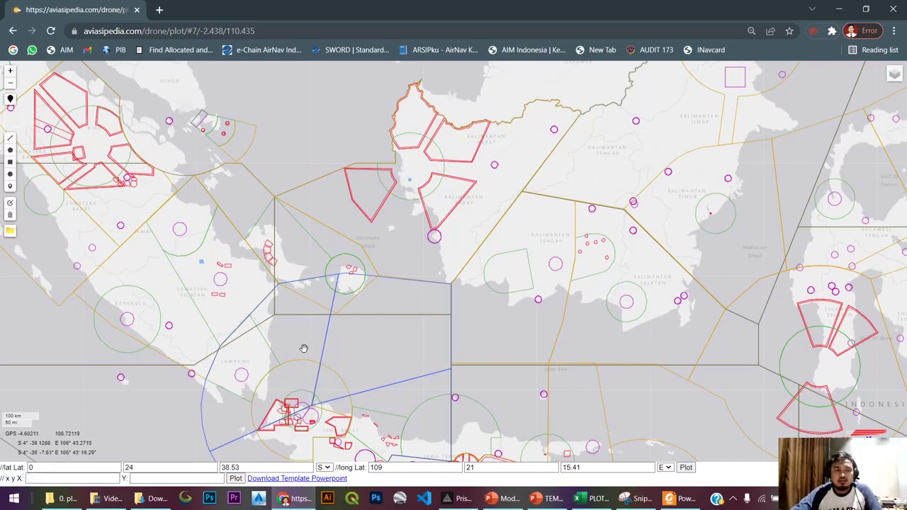
pyautogui.moveTo(300, 356); pyautogui.dragTo(291, 306)
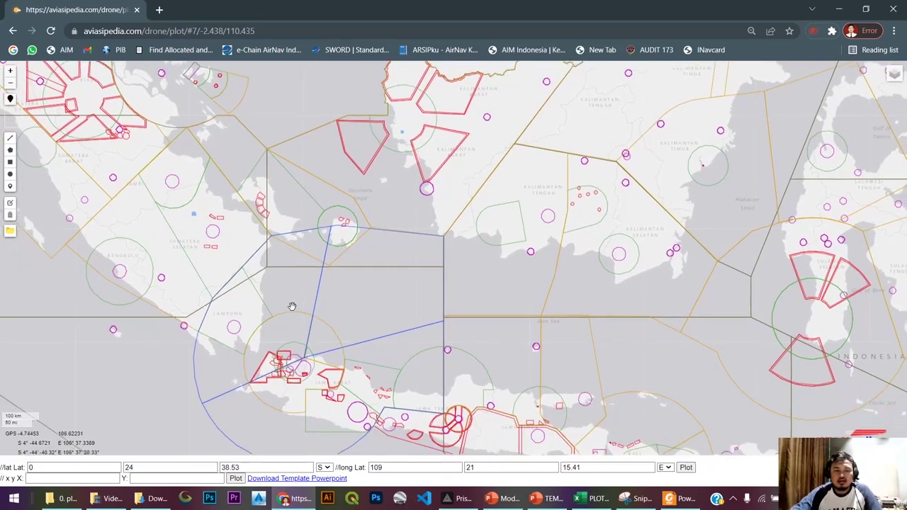
pyautogui.scroll(1, 319, 392)
pyautogui.moveTo(319, 390); pyautogui.dragTo(313, 357)
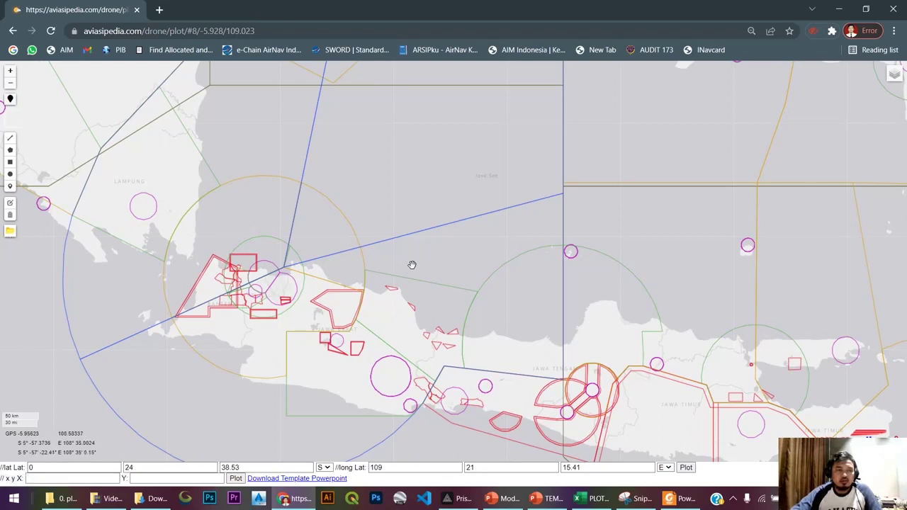
pyautogui.click(10, 232)
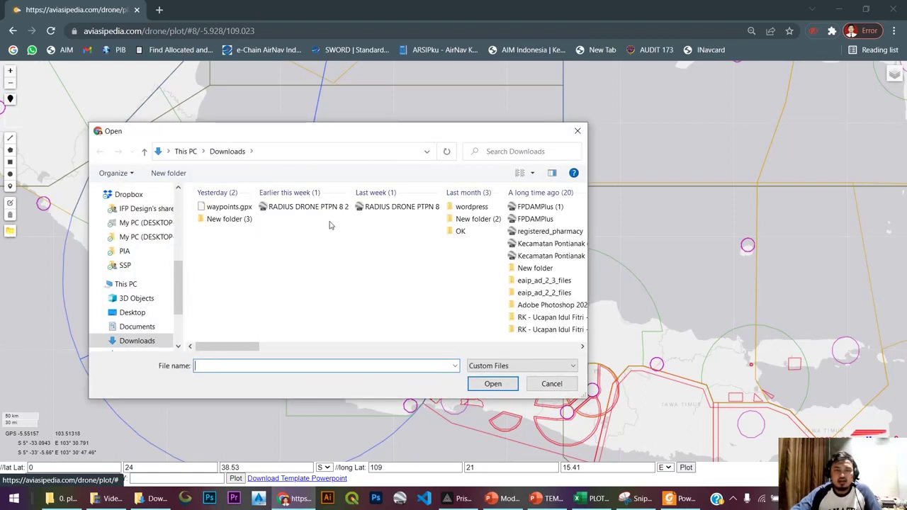
pyautogui.click(293, 208)
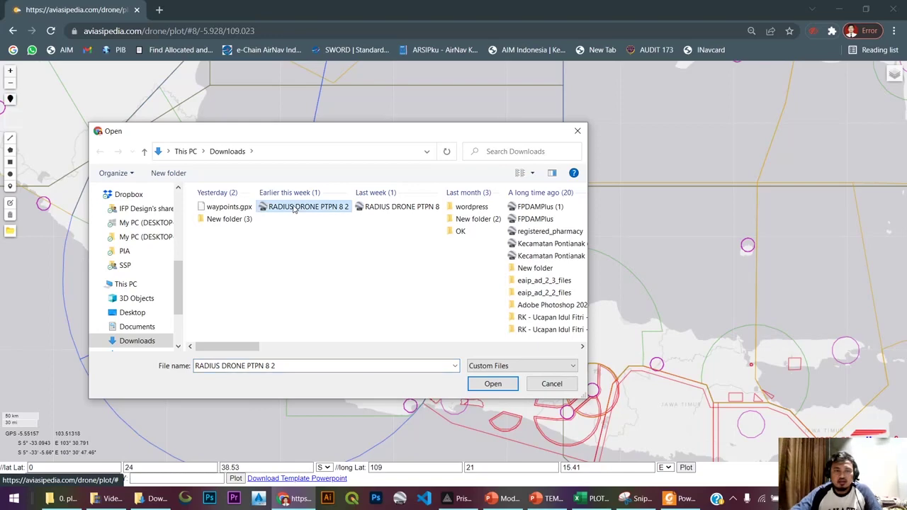
pyautogui.click(492, 383)
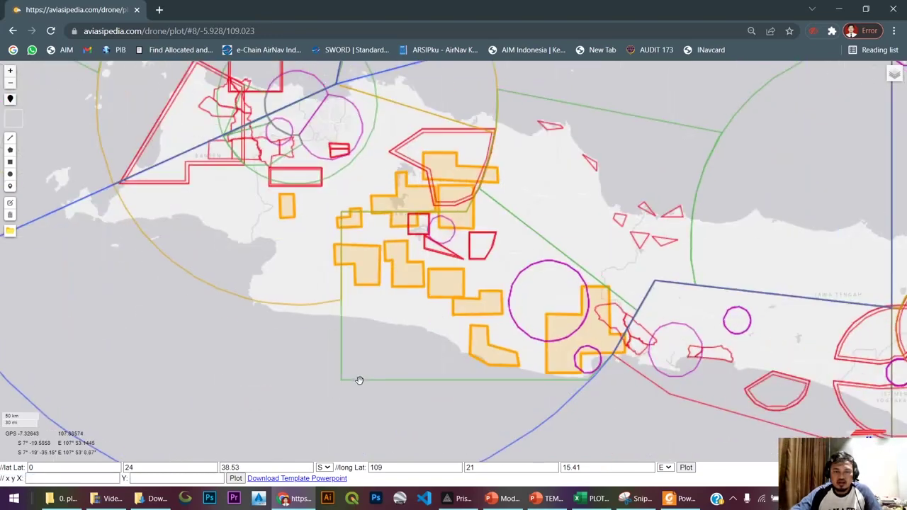
pyautogui.moveTo(442, 287); pyautogui.dragTo(396, 330)
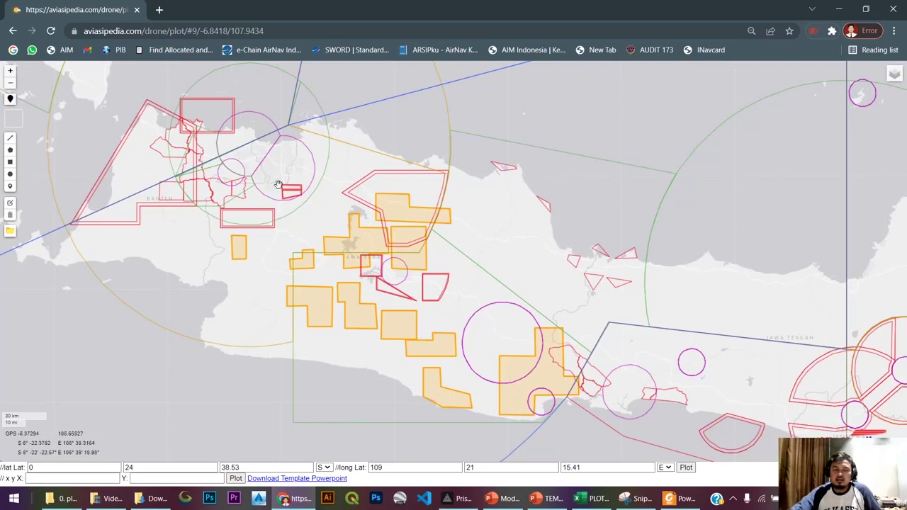
pyautogui.moveTo(249, 340); pyautogui.dragTo(335, 323)
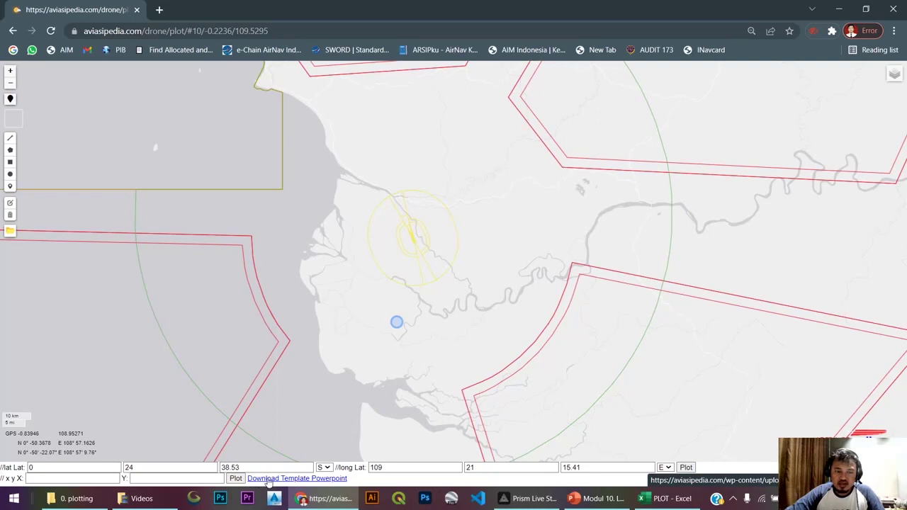
# - Download the PowerPoint plotting template from the map page
pyautogui.click(314, 479)
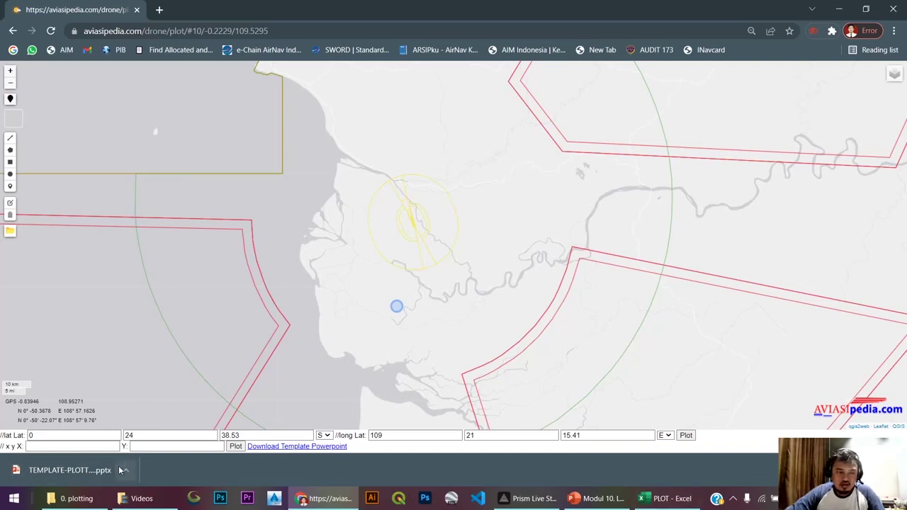
# - Open TEMPLATE-PLOTTING (2) from the Downloads folder, enable editing, and minimize the Modul 10. LATIHAN presentation
pyautogui.click(125, 470)
pyautogui.click(150, 431)
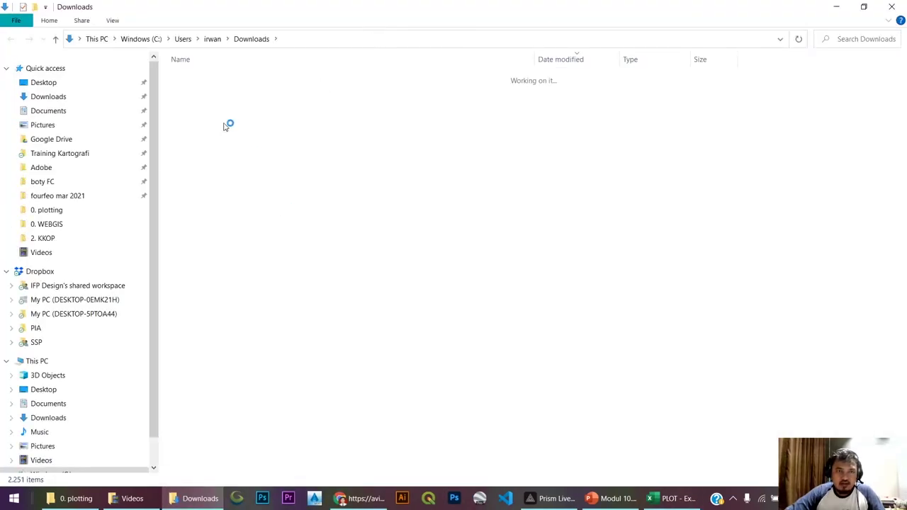
pyautogui.doubleClick(234, 94)
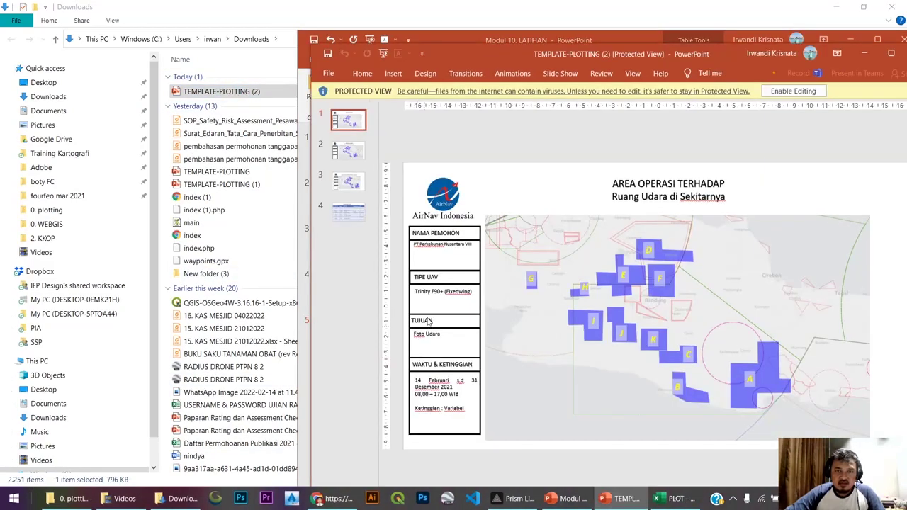
pyautogui.click(768, 92)
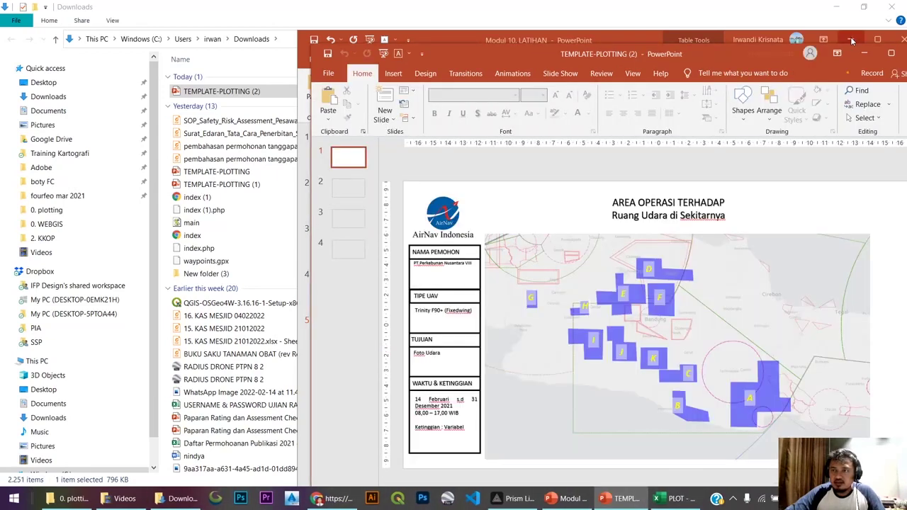
pyautogui.click(850, 39)
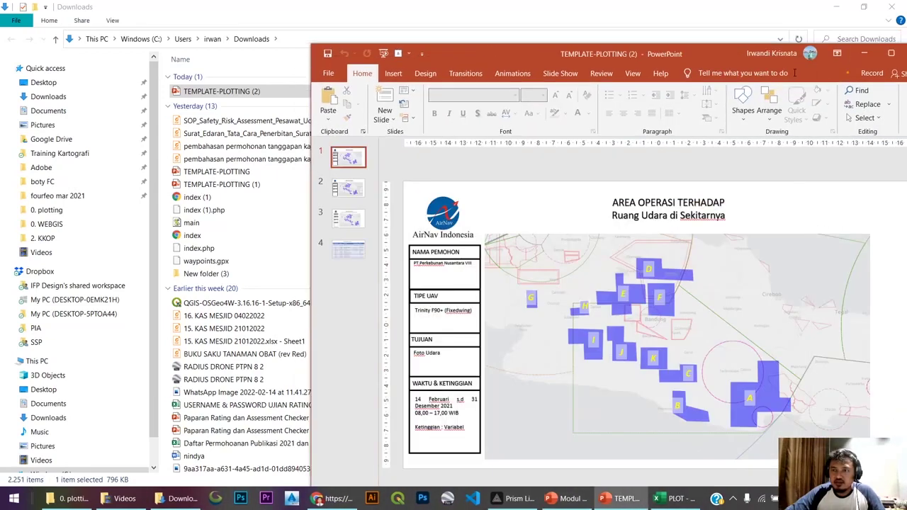
# - Switch to the browser map, capture the airspace around the plotted 2 km circle with Snipping Tool, and copy the snip
pyautogui.click(863, 54)
pyautogui.click(338, 500)
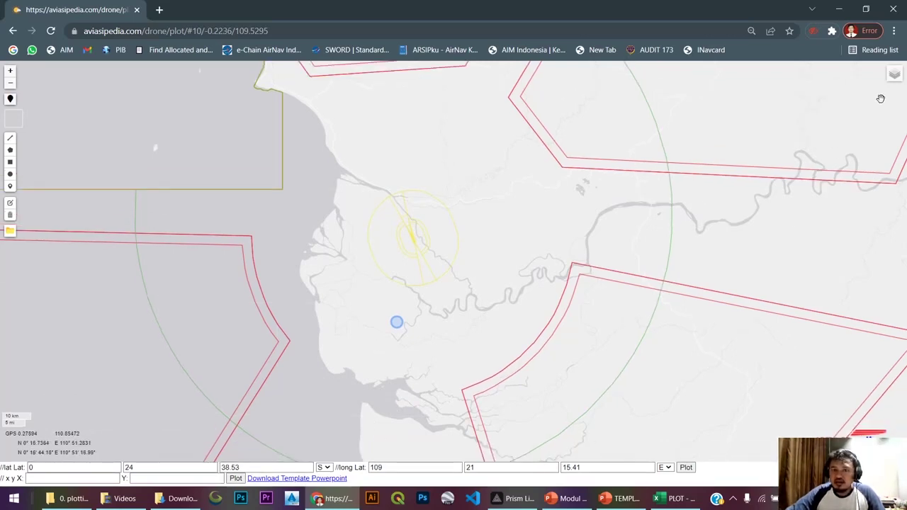
pyautogui.moveTo(892, 84)
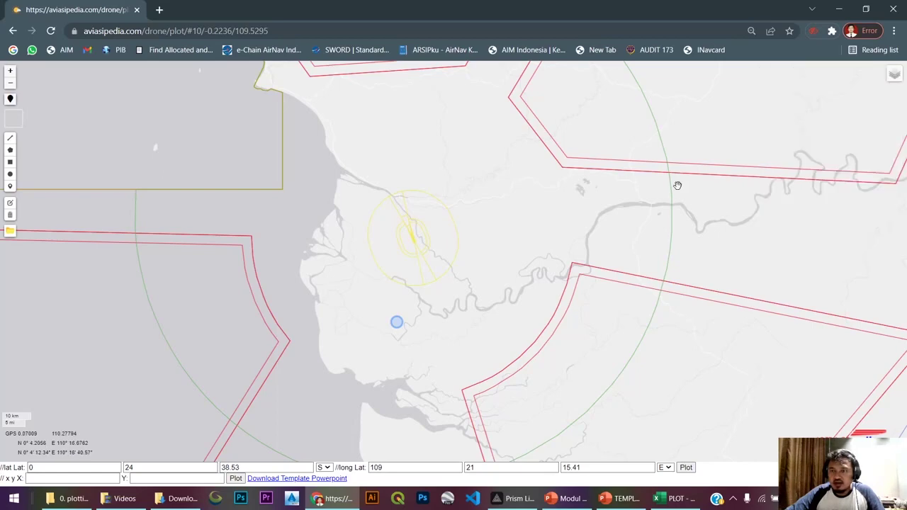
pyautogui.scroll(-2, 670, 192)
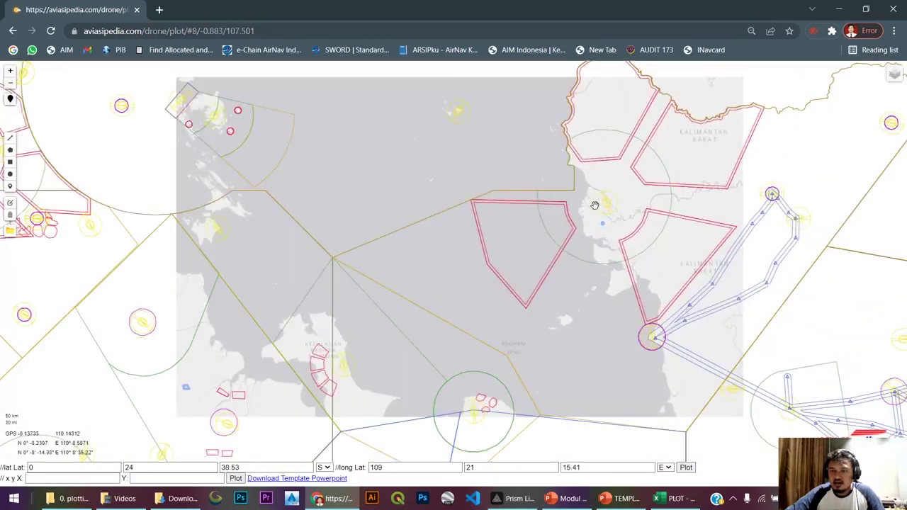
pyautogui.scroll(2, 604, 209)
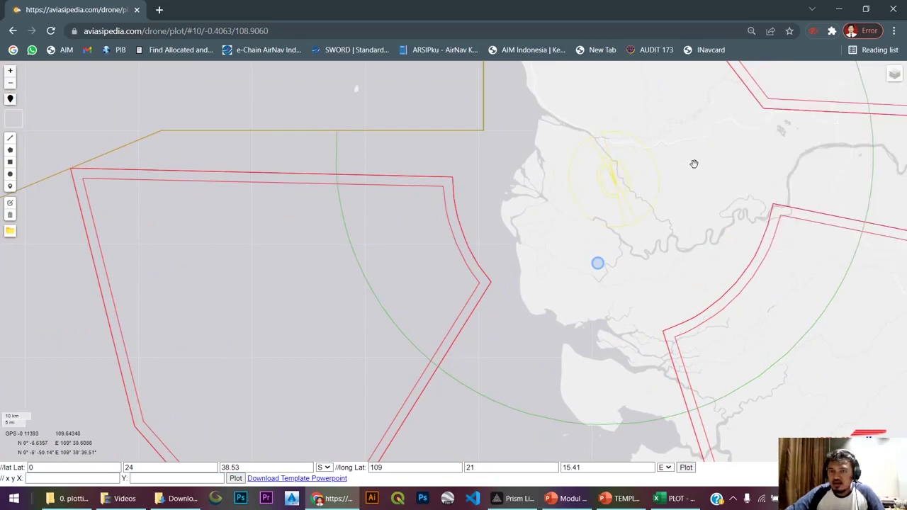
pyautogui.moveTo(693, 164); pyautogui.dragTo(523, 225)
pyautogui.scroll(1, 645, 220)
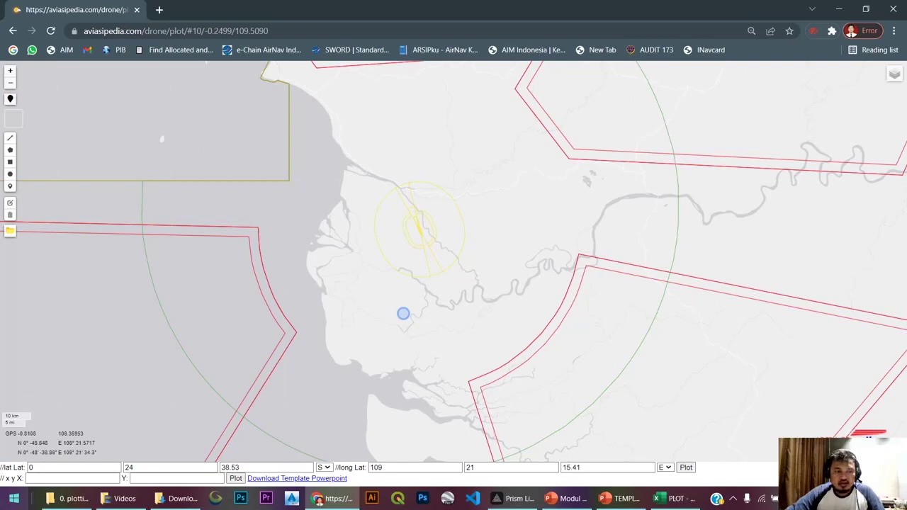
pyautogui.click(13, 498)
pyautogui.write('Sni')
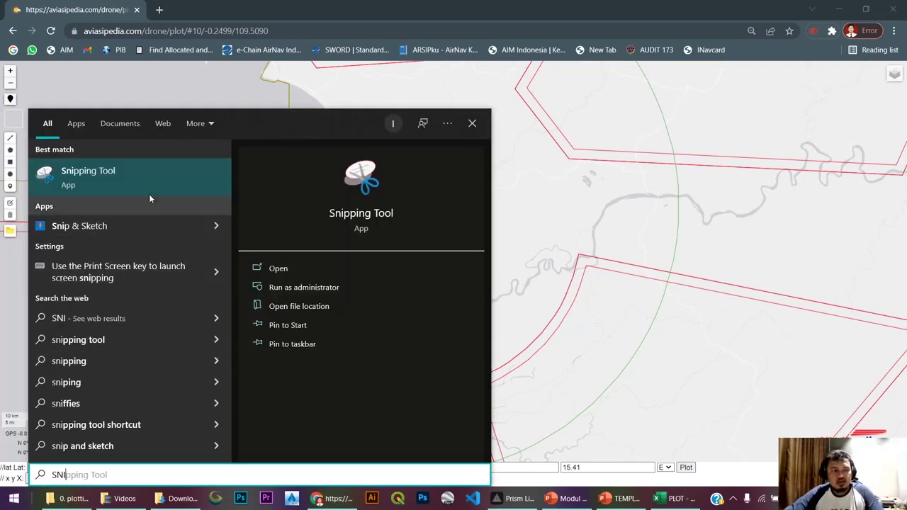
pyautogui.click(150, 188)
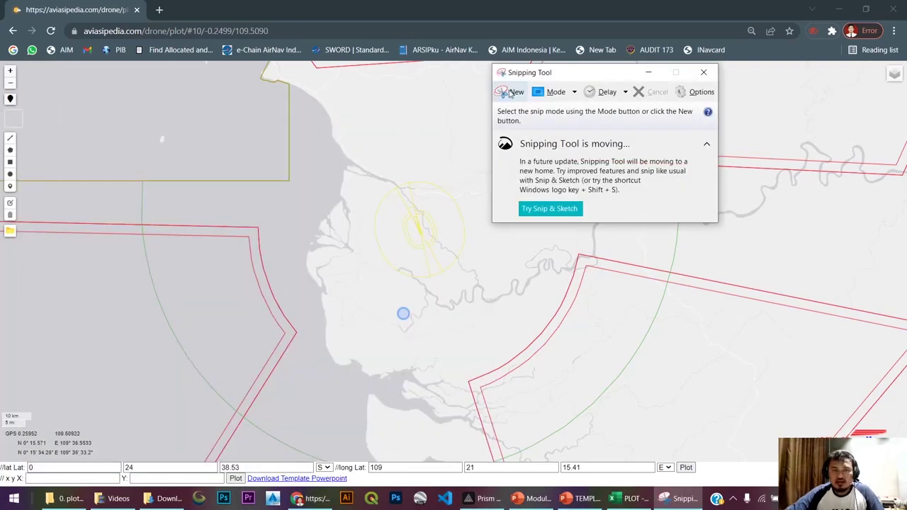
pyautogui.click(508, 93)
pyautogui.moveTo(134, 91); pyautogui.dragTo(723, 454)
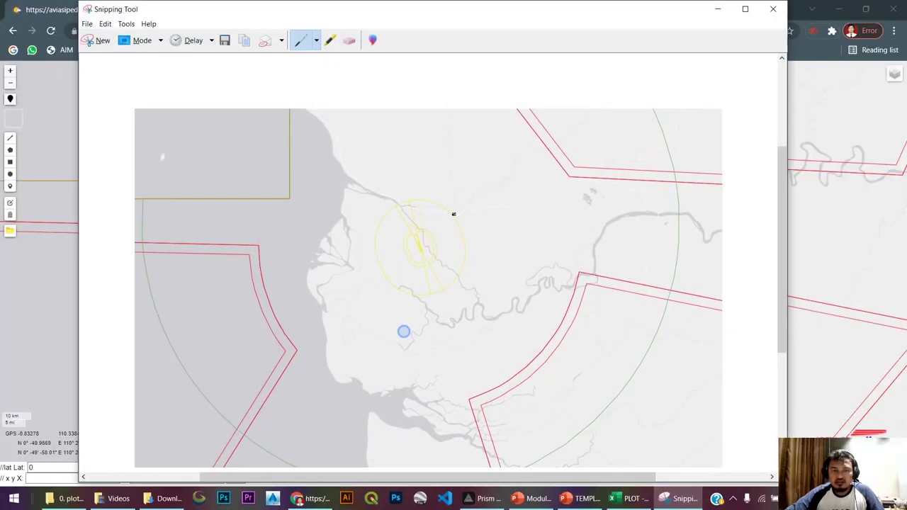
pyautogui.click(105, 24)
pyautogui.click(122, 33)
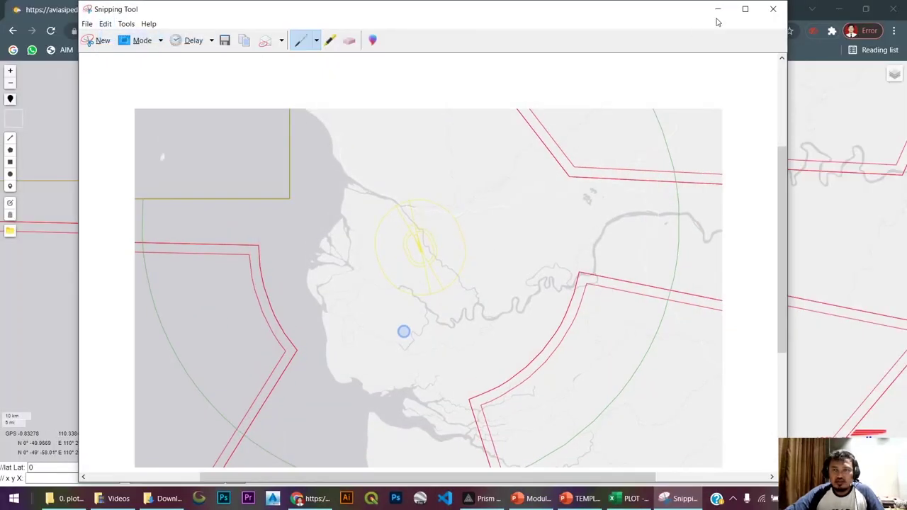
# - Switch to the PowerPoint template and replace the sample map picture on slide 1 with the copied snip
pyautogui.click(718, 8)
pyautogui.click(581, 498)
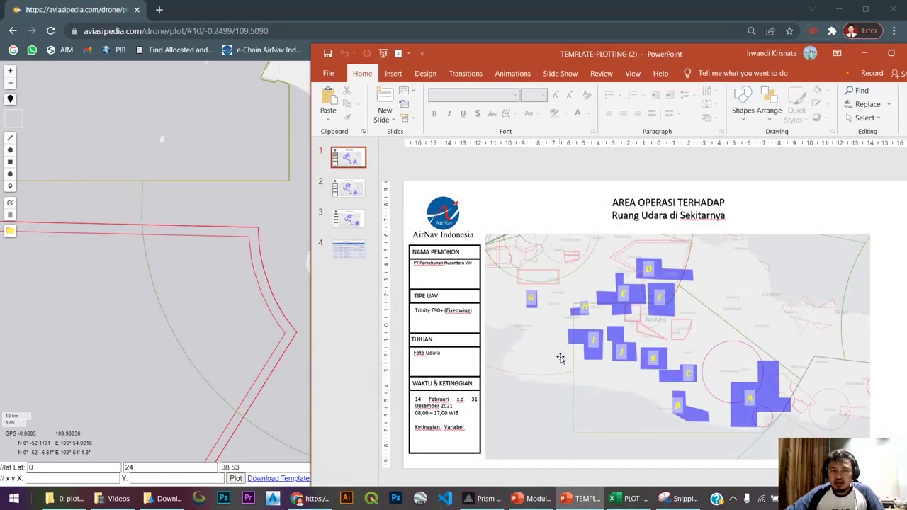
pyautogui.click(566, 308)
pyautogui.press('Delete')
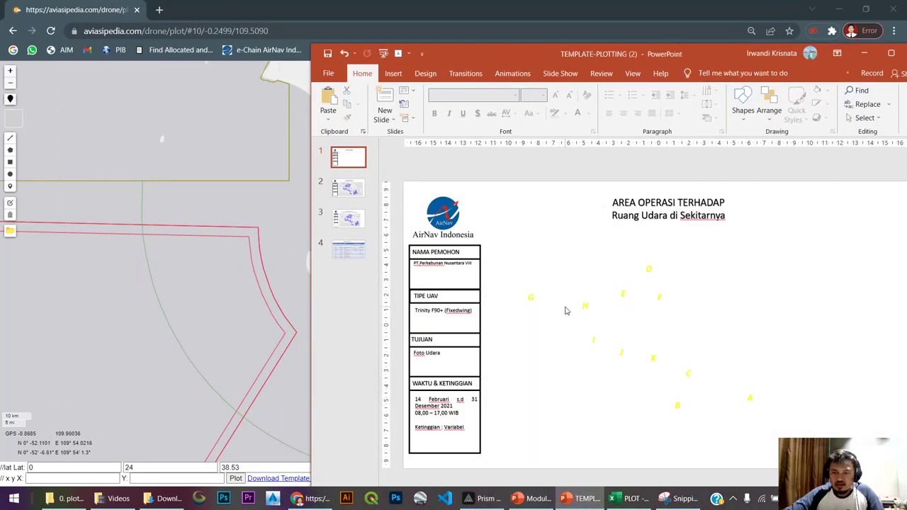
pyautogui.hotkey('ctrl', 'v')
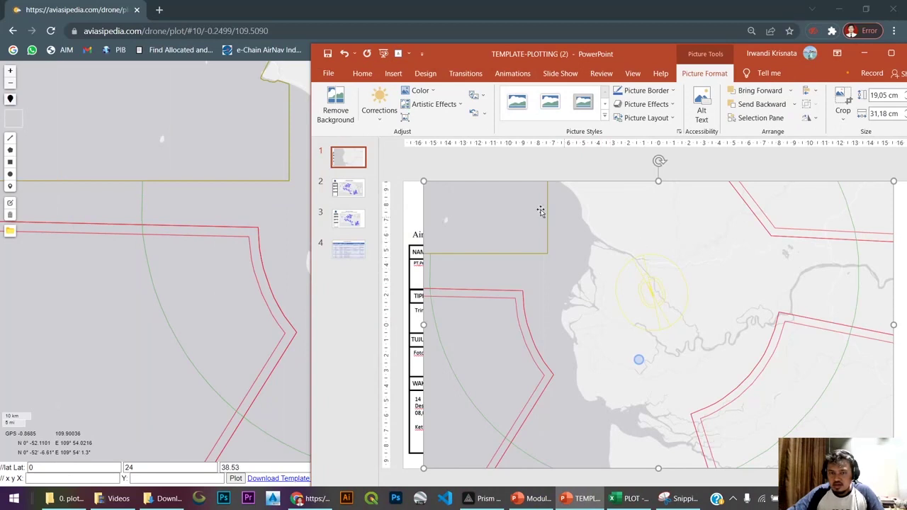
# - Resize the pasted map to about 14.89 by 24.37 cm and fit it below the title, beside the information table
pyautogui.moveTo(422, 180); pyautogui.dragTo(561, 266)
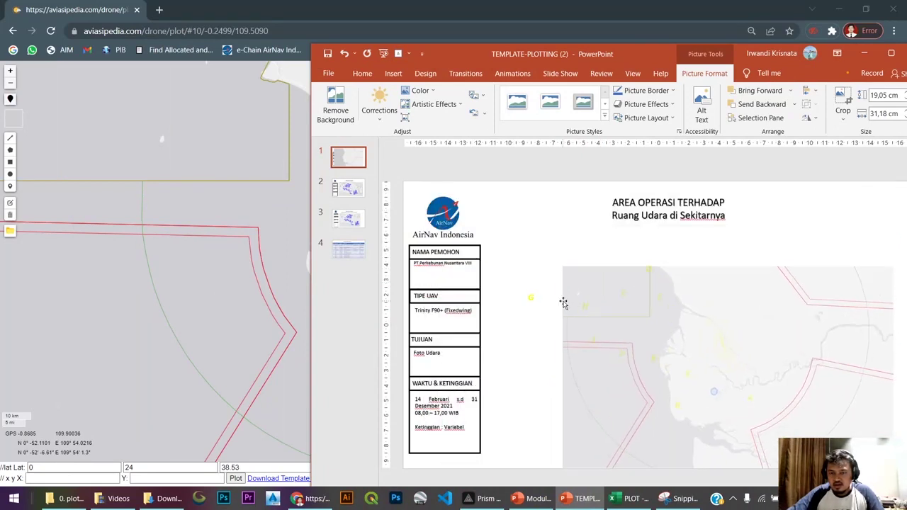
pyautogui.moveTo(698, 391); pyautogui.dragTo(627, 362)
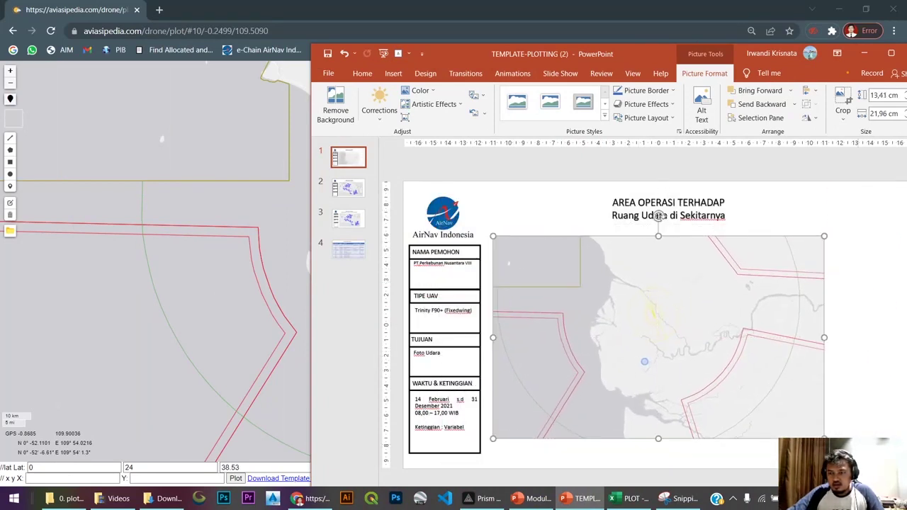
pyautogui.moveTo(824, 439); pyautogui.dragTo(860, 461)
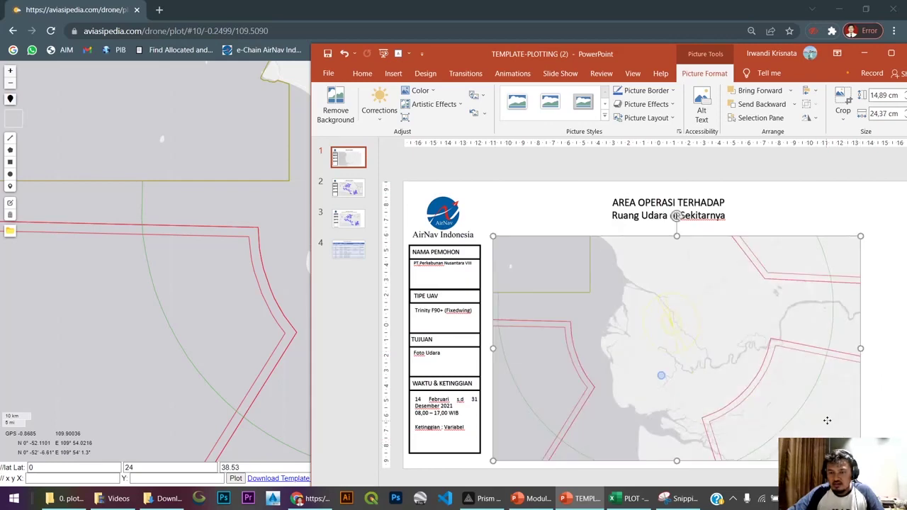
pyautogui.moveTo(826, 421); pyautogui.dragTo(832, 421)
# - Delete the sample map picture from slide 2, Kawasan Rute Penerbangan Visual
pyautogui.click(348, 187)
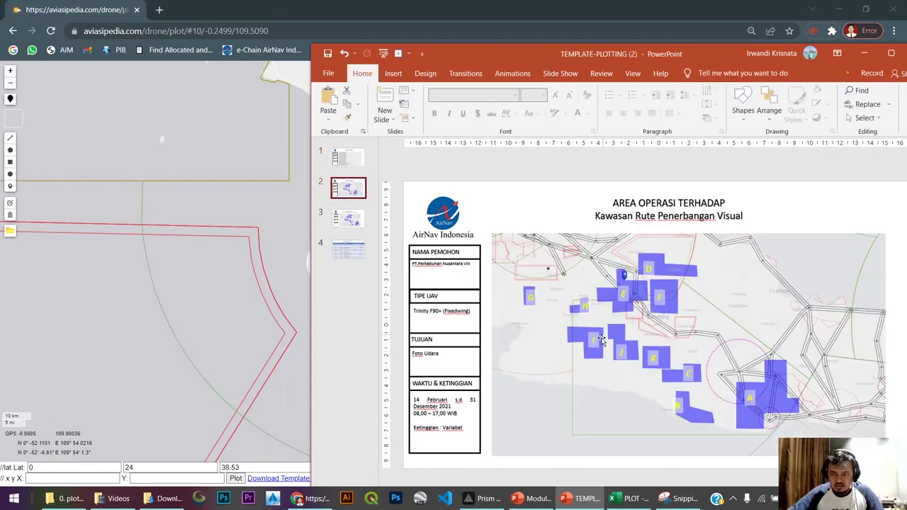
pyautogui.click(567, 391)
pyautogui.press('Delete')
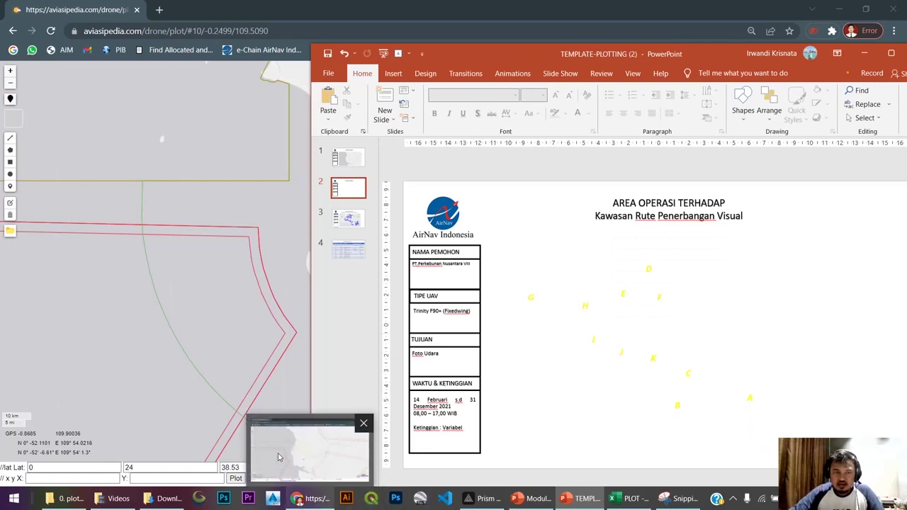
# - On the browser map, hide the KKOP layer and show the IAP 1 instrument approach procedure layer around the plotted circle
pyautogui.click(194, 208)
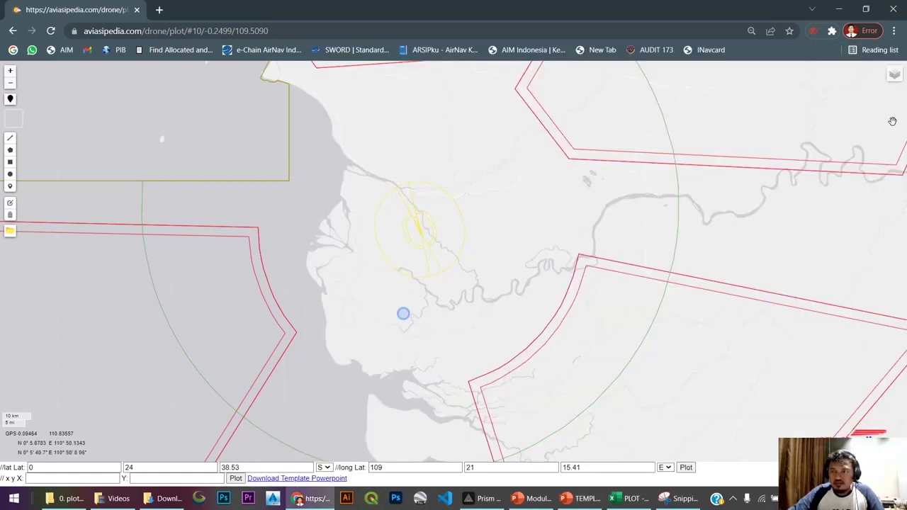
pyautogui.moveTo(901, 81)
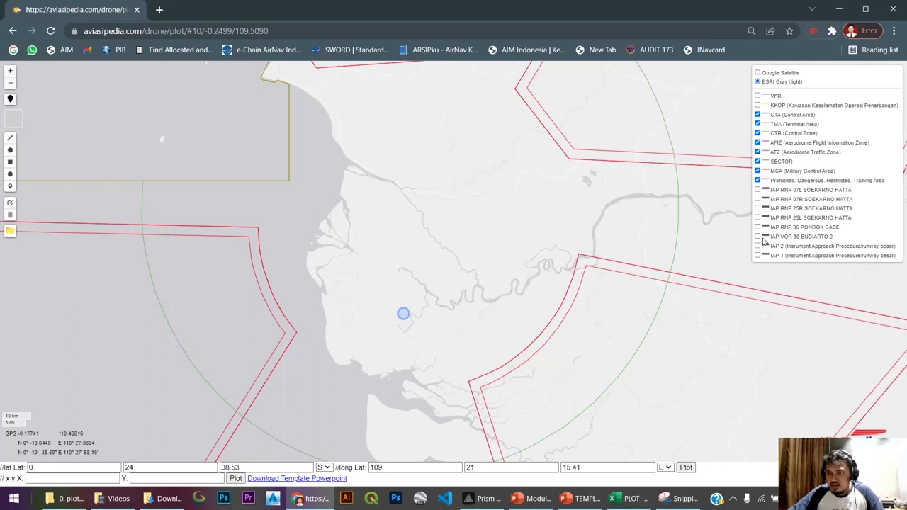
pyautogui.click(758, 256)
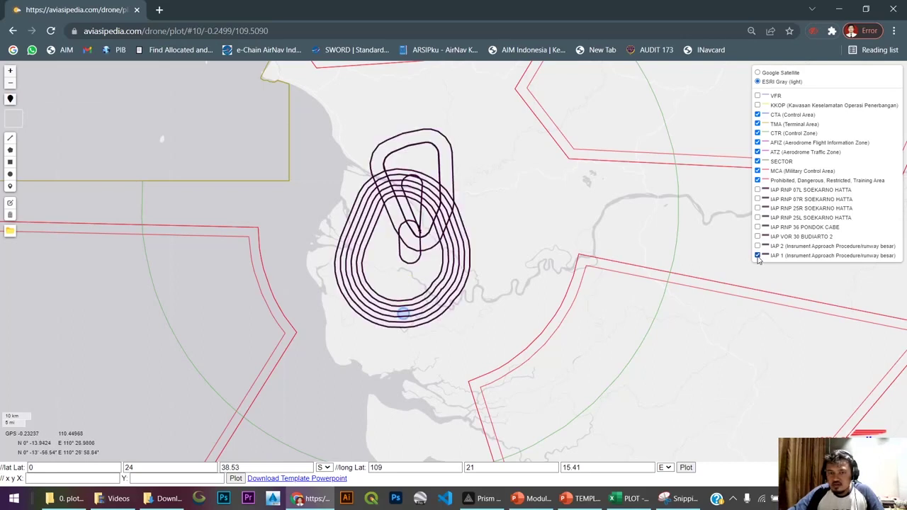
pyautogui.click(758, 256)
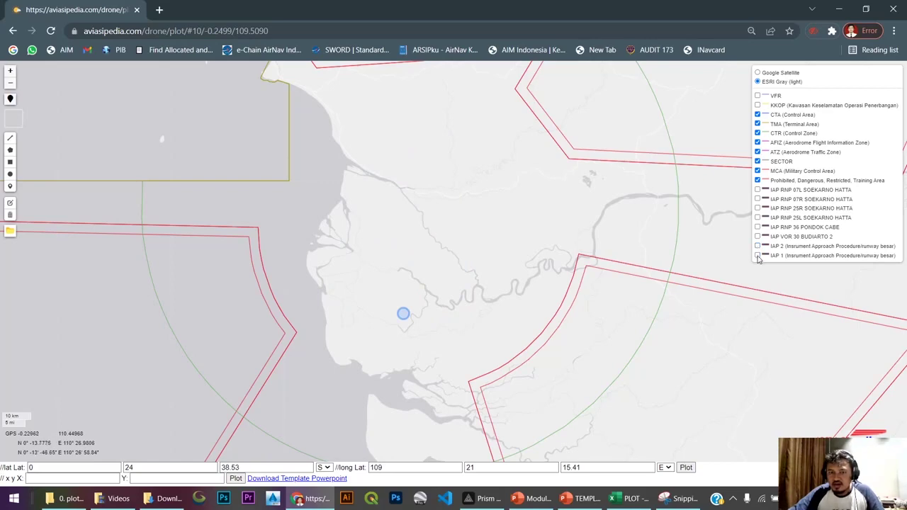
pyautogui.click(758, 256)
pyautogui.scroll(2, 394, 315)
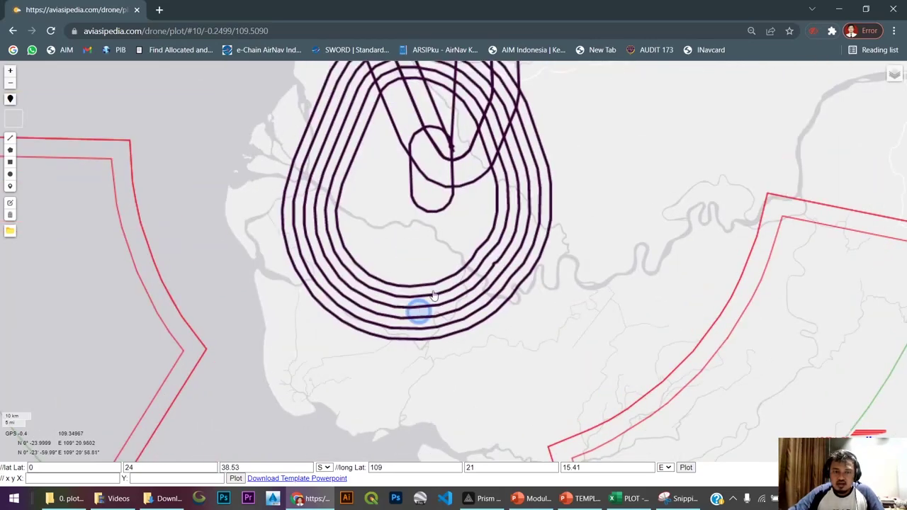
pyautogui.moveTo(508, 212); pyautogui.dragTo(486, 289)
pyautogui.scroll(-2, 513, 277)
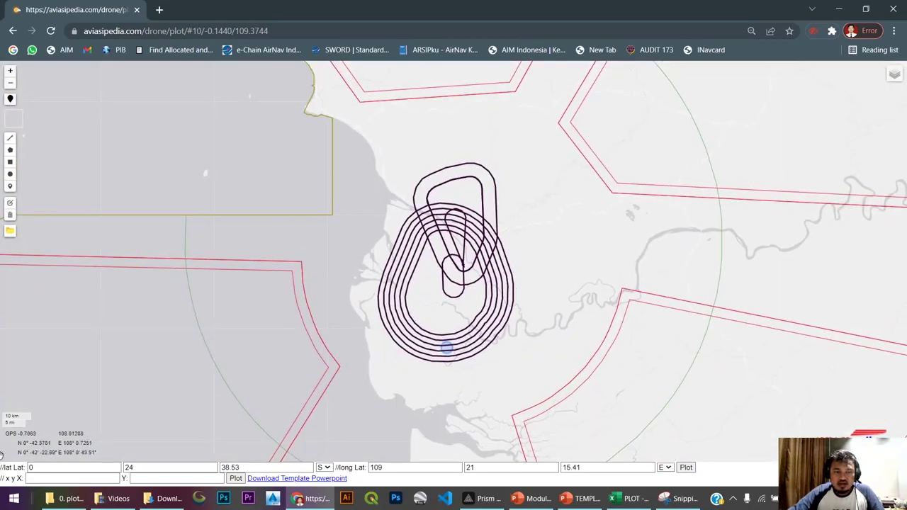
# - Take a new snip of the map with the IAP 1 procedure tracks and the plotted circle, and copy it
pyautogui.click(680, 498)
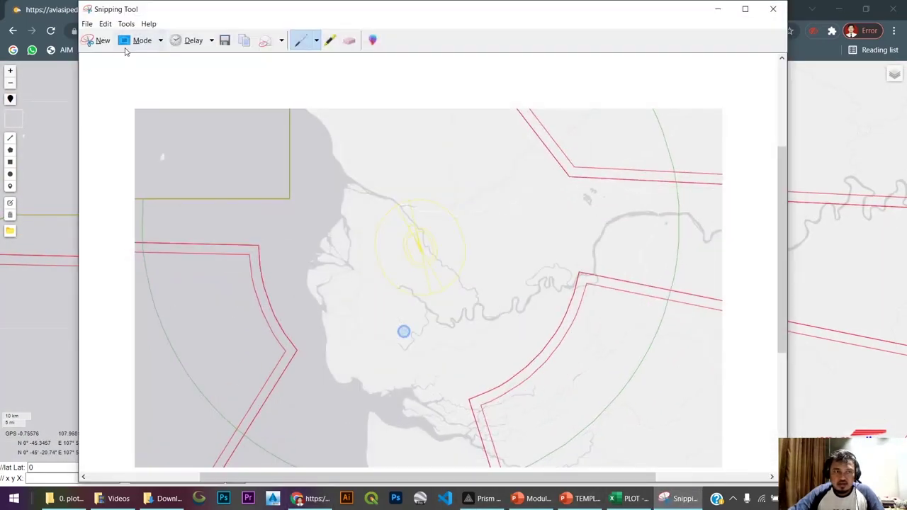
pyautogui.click(97, 41)
pyautogui.moveTo(168, 104); pyautogui.dragTo(739, 422)
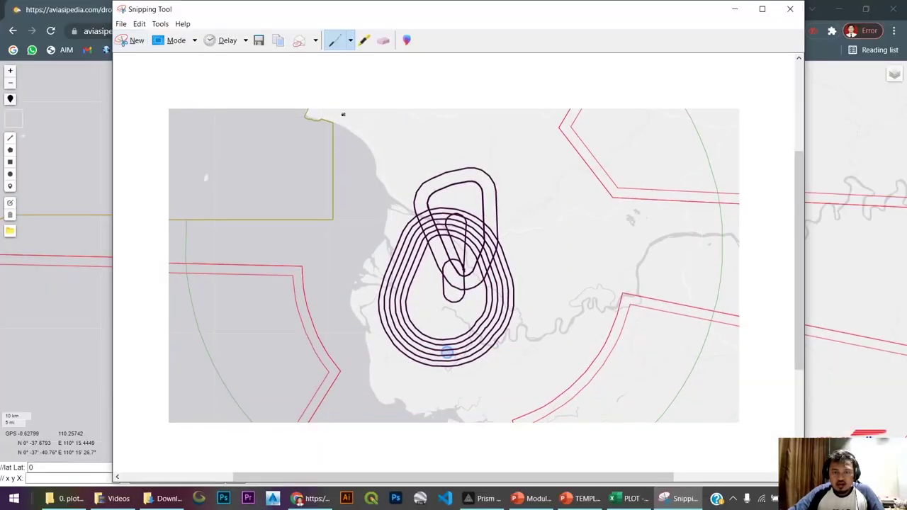
pyautogui.click(139, 24)
pyautogui.click(153, 34)
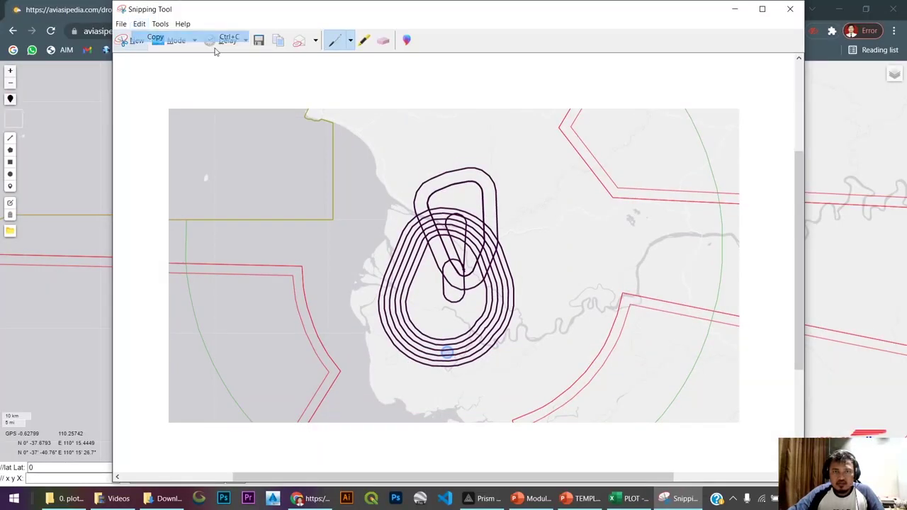
# - Return to the PowerPoint template, paste the IAP map snip onto slide 2, and maximize the window
pyautogui.click(735, 9)
pyautogui.click(839, 9)
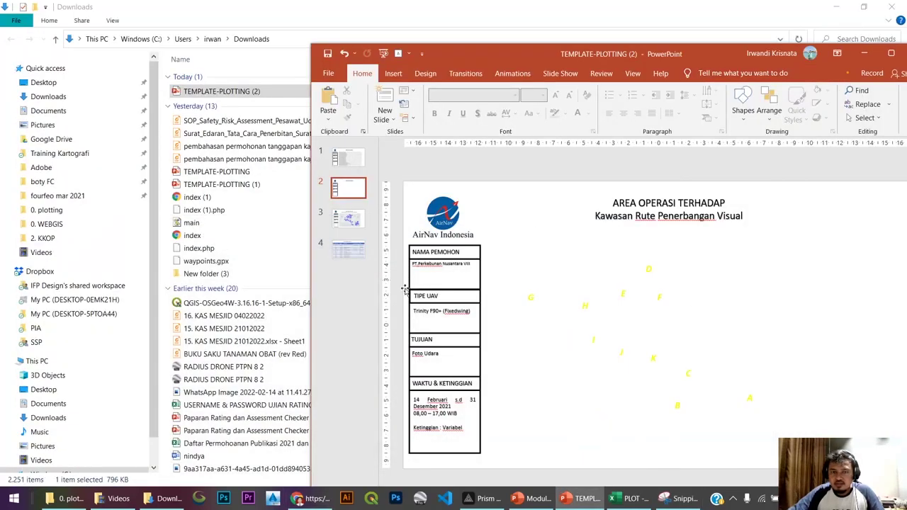
pyautogui.hotkey('ctrl', 'v')
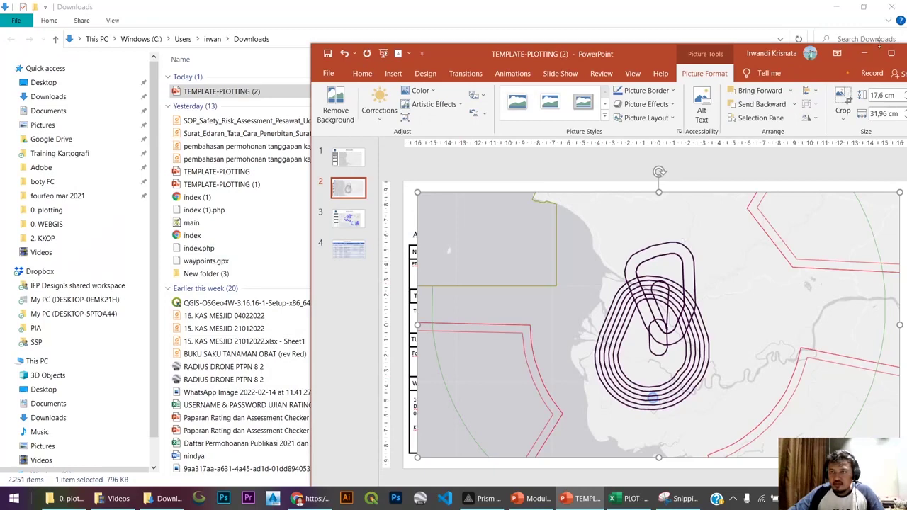
pyautogui.click(892, 53)
# - Shrink the pasted IAP map and position it below slide 2's title, filling the space beside the information table
pyautogui.rightClick(399, 212)
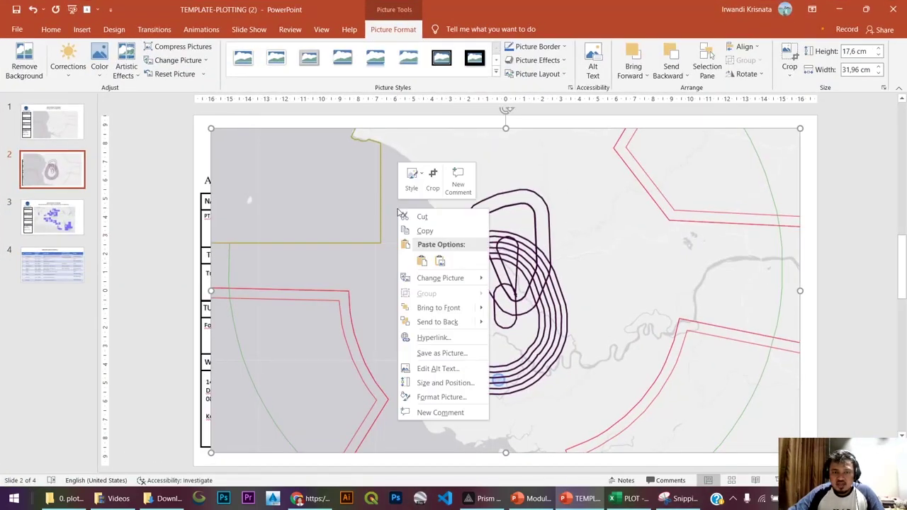
pyautogui.click(365, 216)
pyautogui.moveTo(211, 128); pyautogui.dragTo(331, 198)
pyautogui.moveTo(432, 350); pyautogui.dragTo(402, 343)
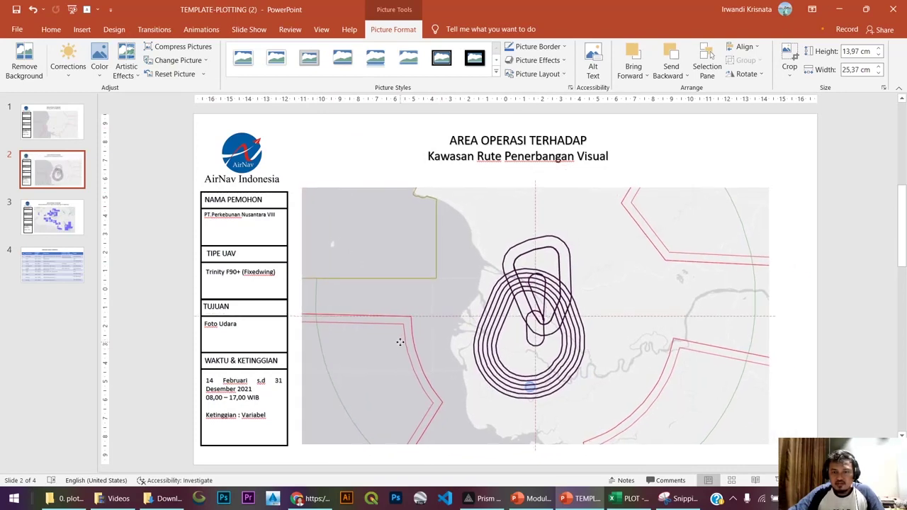
pyautogui.moveTo(770, 187); pyautogui.dragTo(784, 188)
pyautogui.click(739, 158)
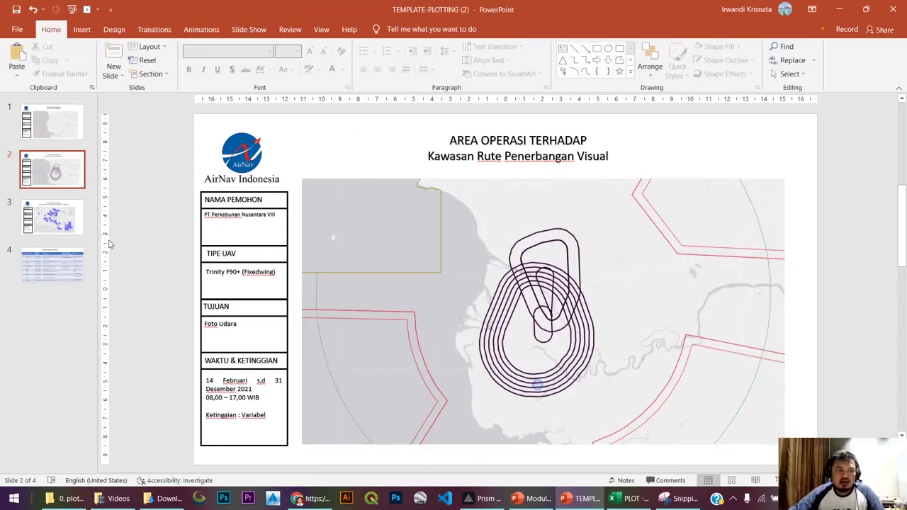